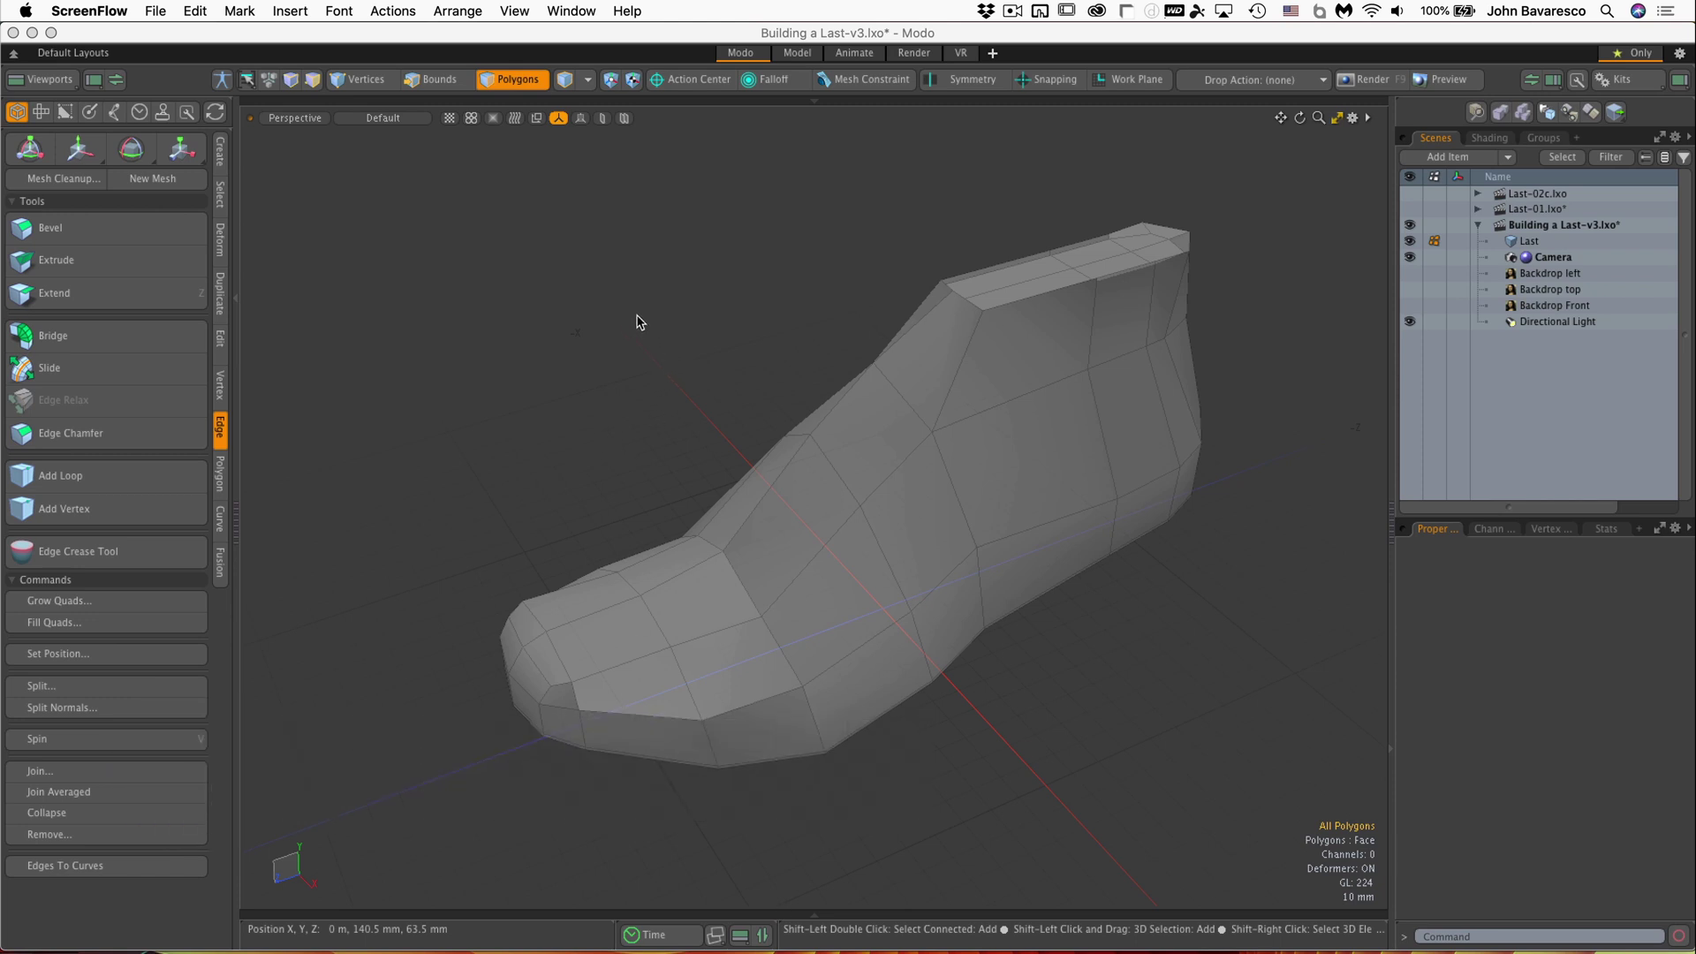
# Switch to edge selection and pick the four edges that meet at one point on the side of the instep
pyautogui.click(518, 84)
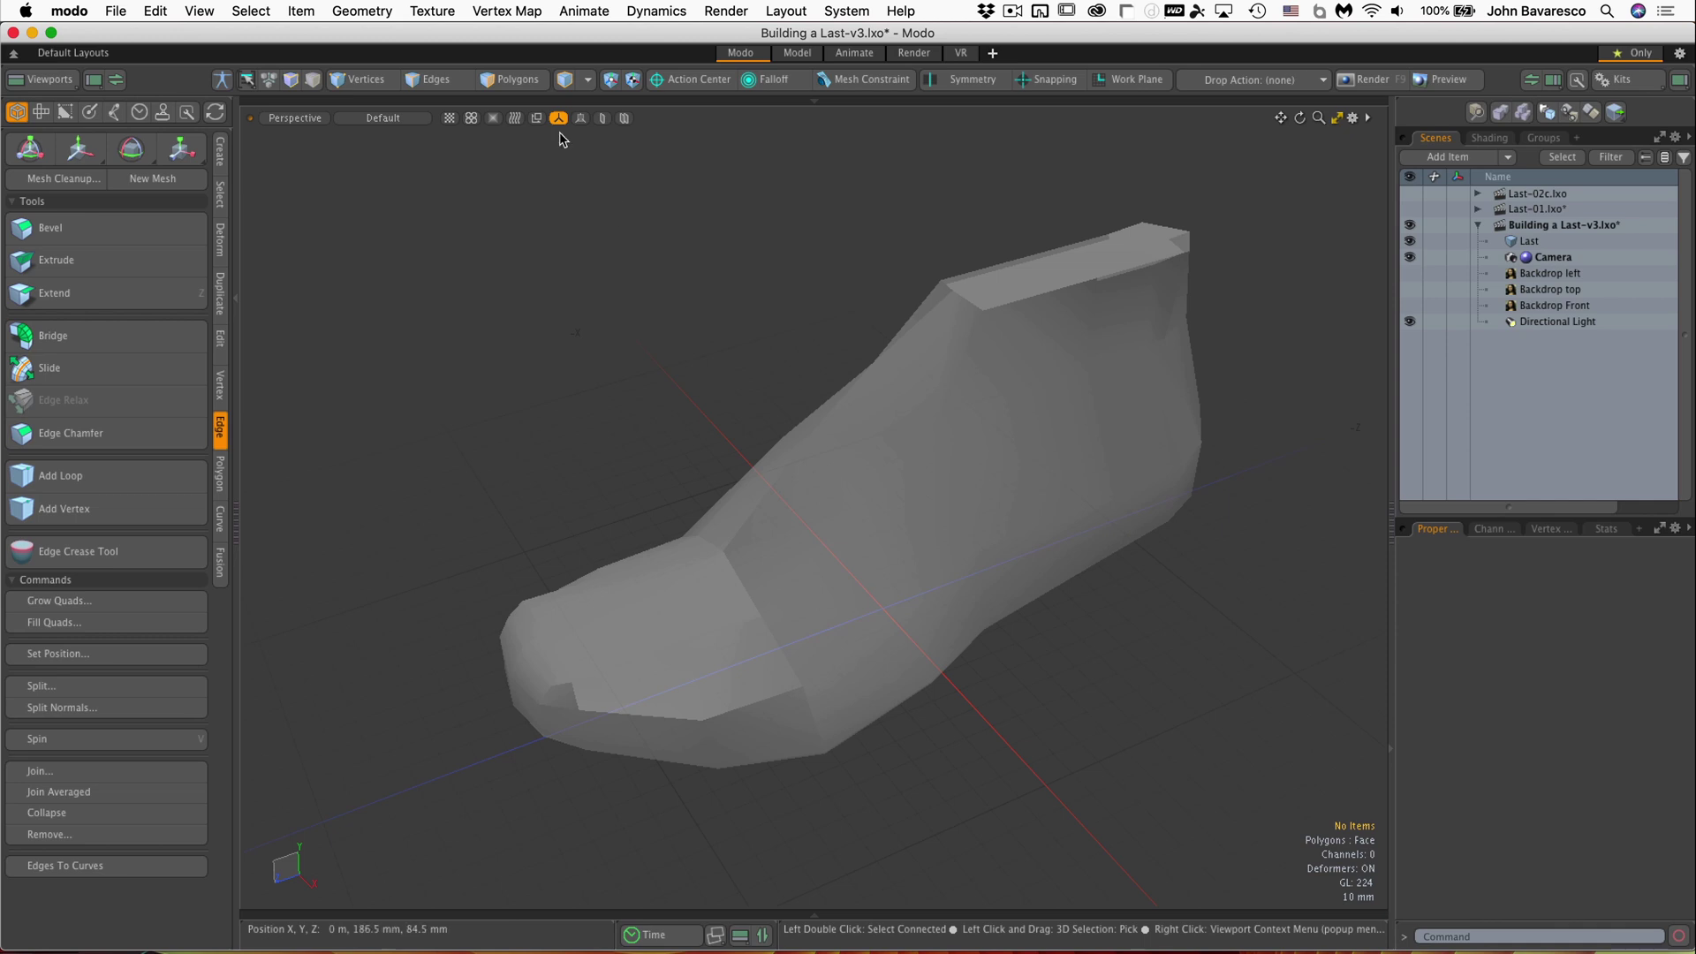
pyautogui.click(442, 82)
pyautogui.click(444, 83)
pyautogui.click(446, 85)
pyautogui.click(530, 246)
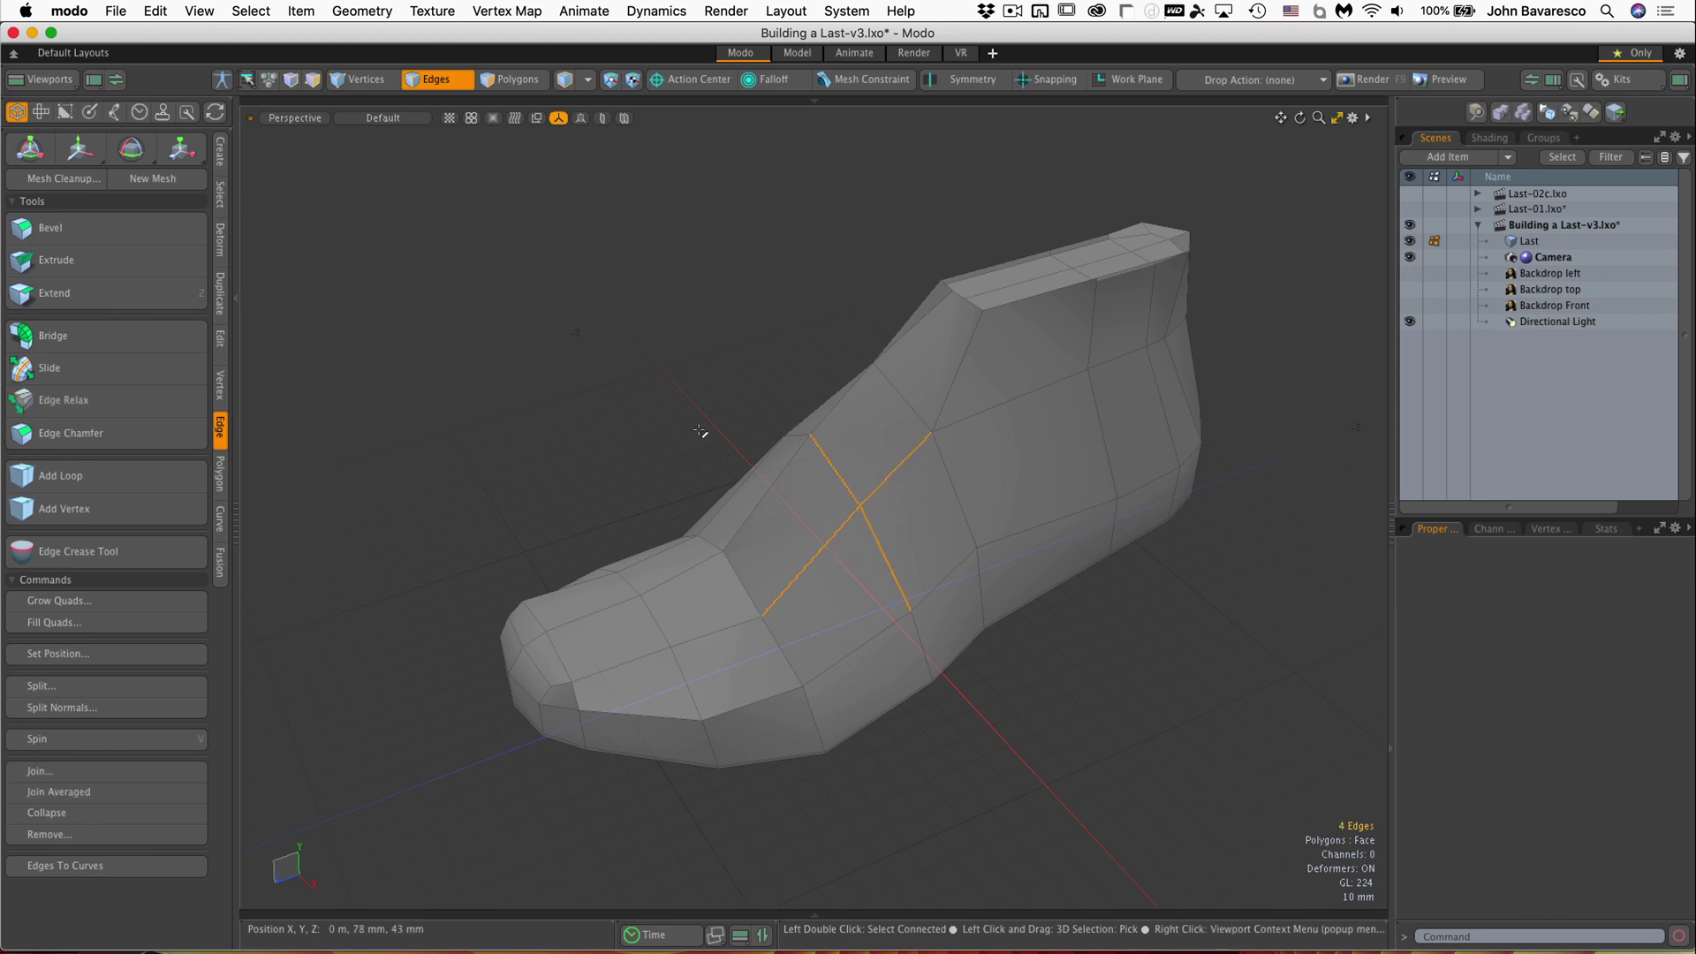
# Select a patch of seven polygons across the side of the midfoot, and clear the selection
pyautogui.press('3')
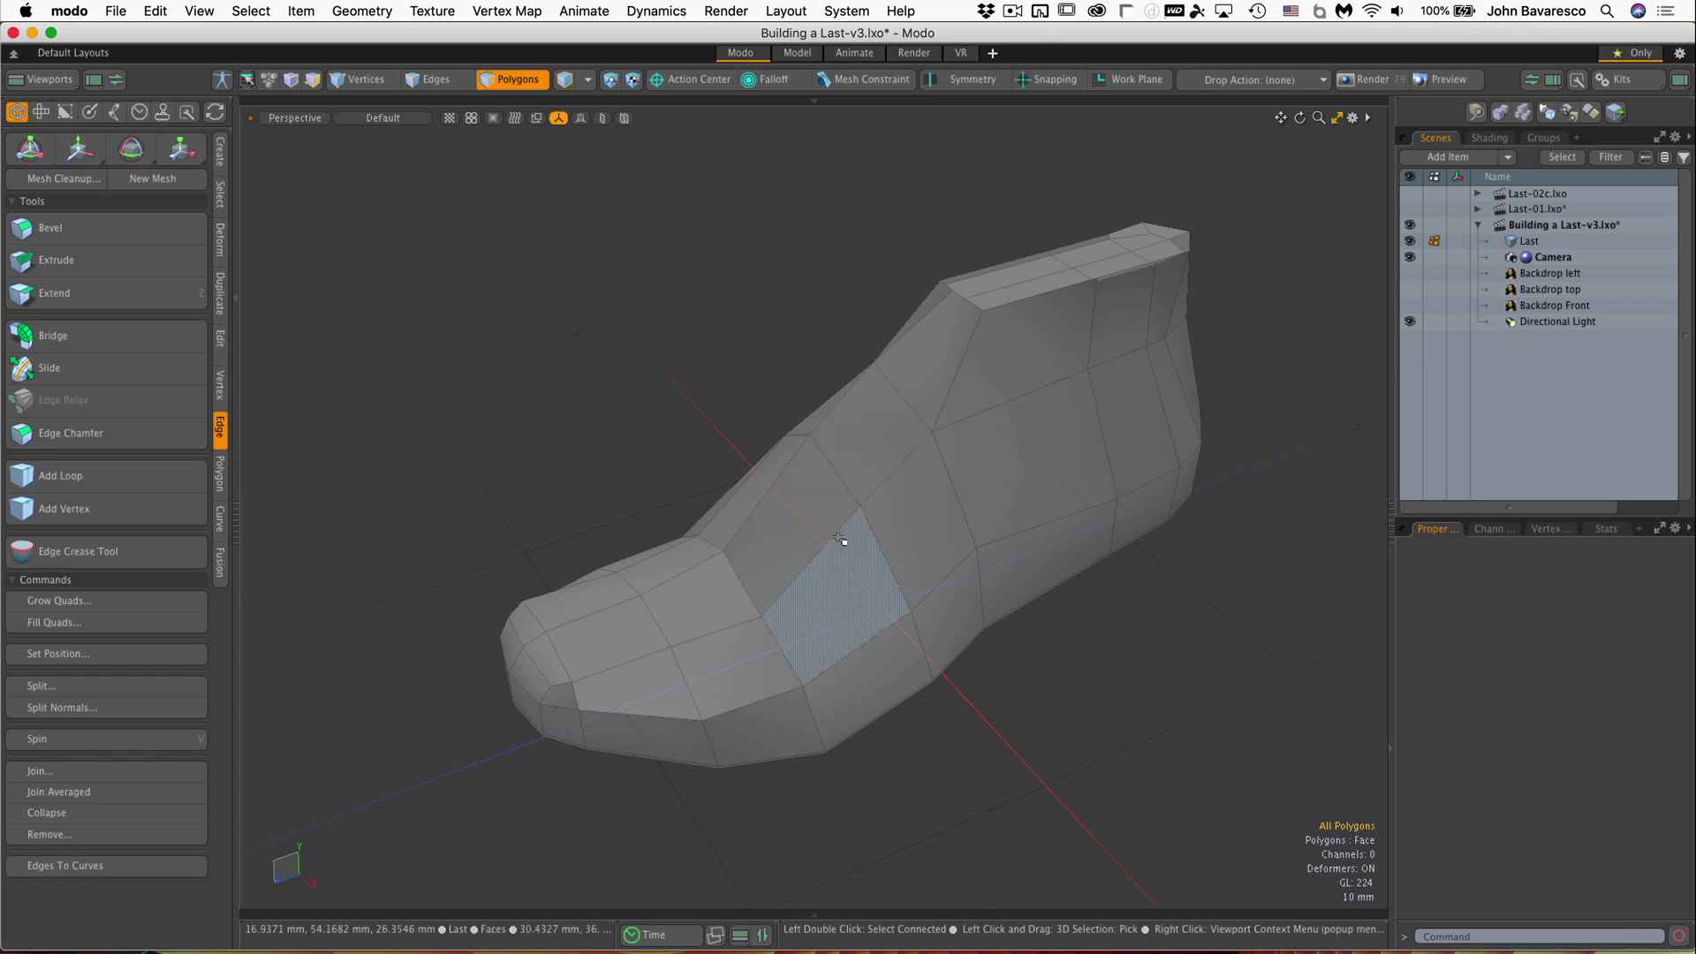
pyautogui.click(858, 475)
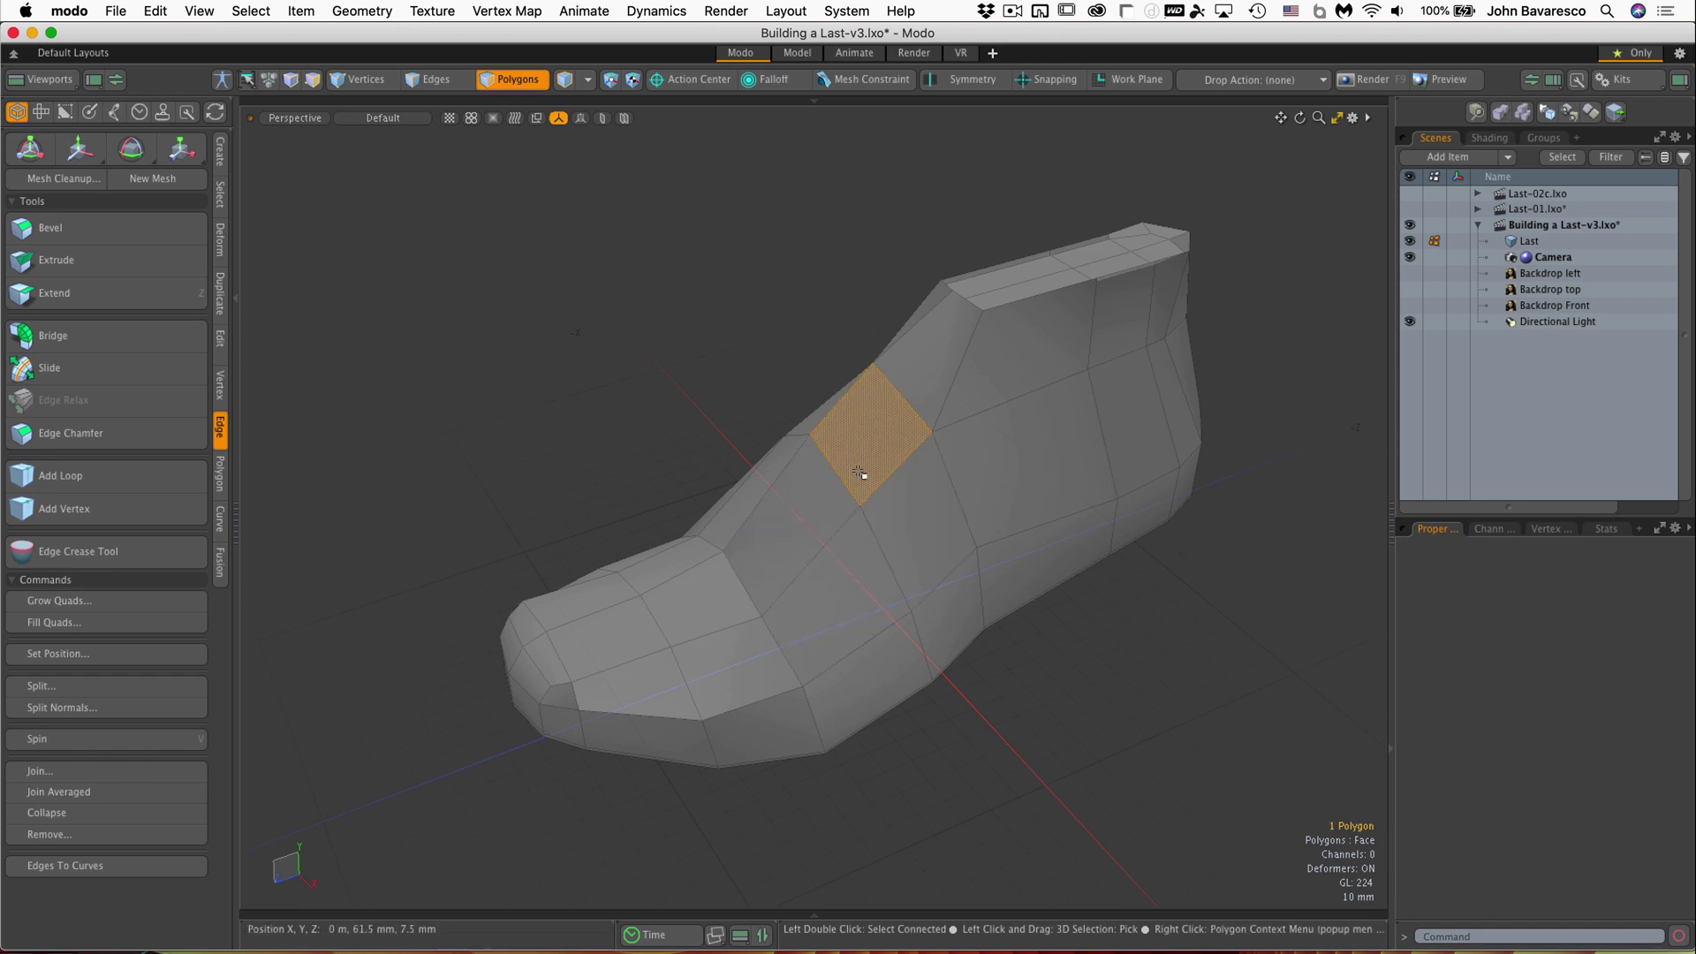
pyautogui.moveTo(859, 475)
pyautogui.mouseDown()
pyautogui.moveTo(829, 510)
pyautogui.moveTo(842, 548)
pyautogui.moveTo(1012, 528)
pyautogui.moveTo(921, 602)
pyautogui.mouseUp()
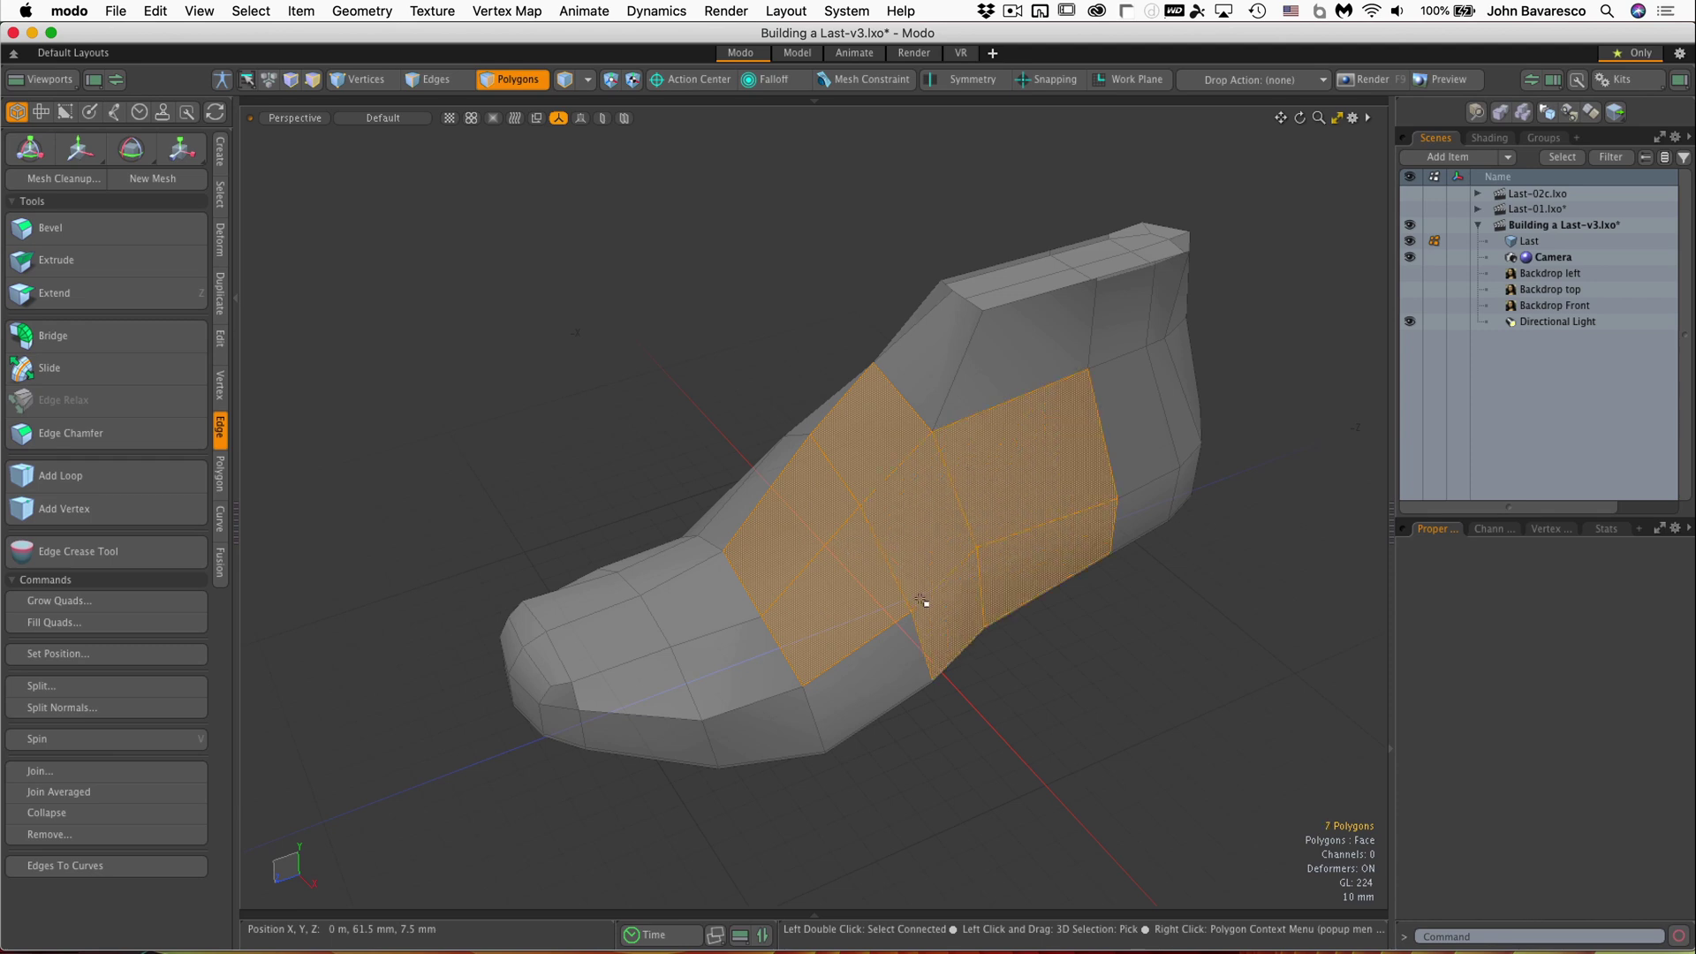
pyautogui.click(1078, 685)
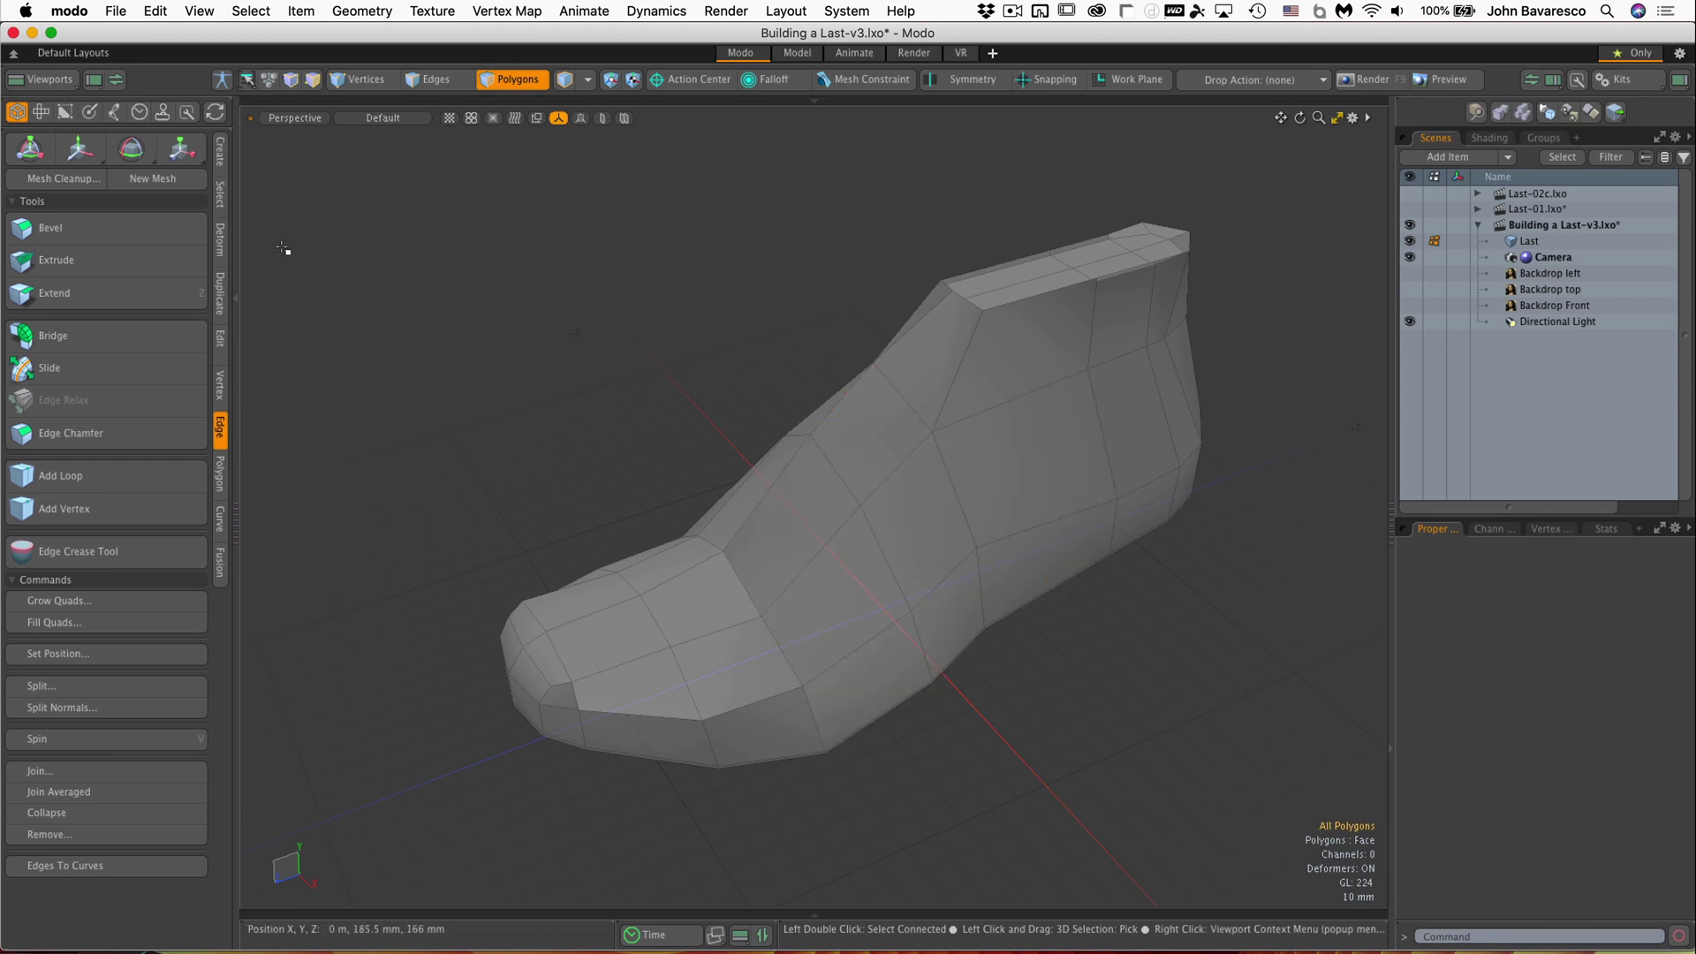
# Select the single edge crossing the top of the instep in edge mode, and clear the selection
pyautogui.press('1')
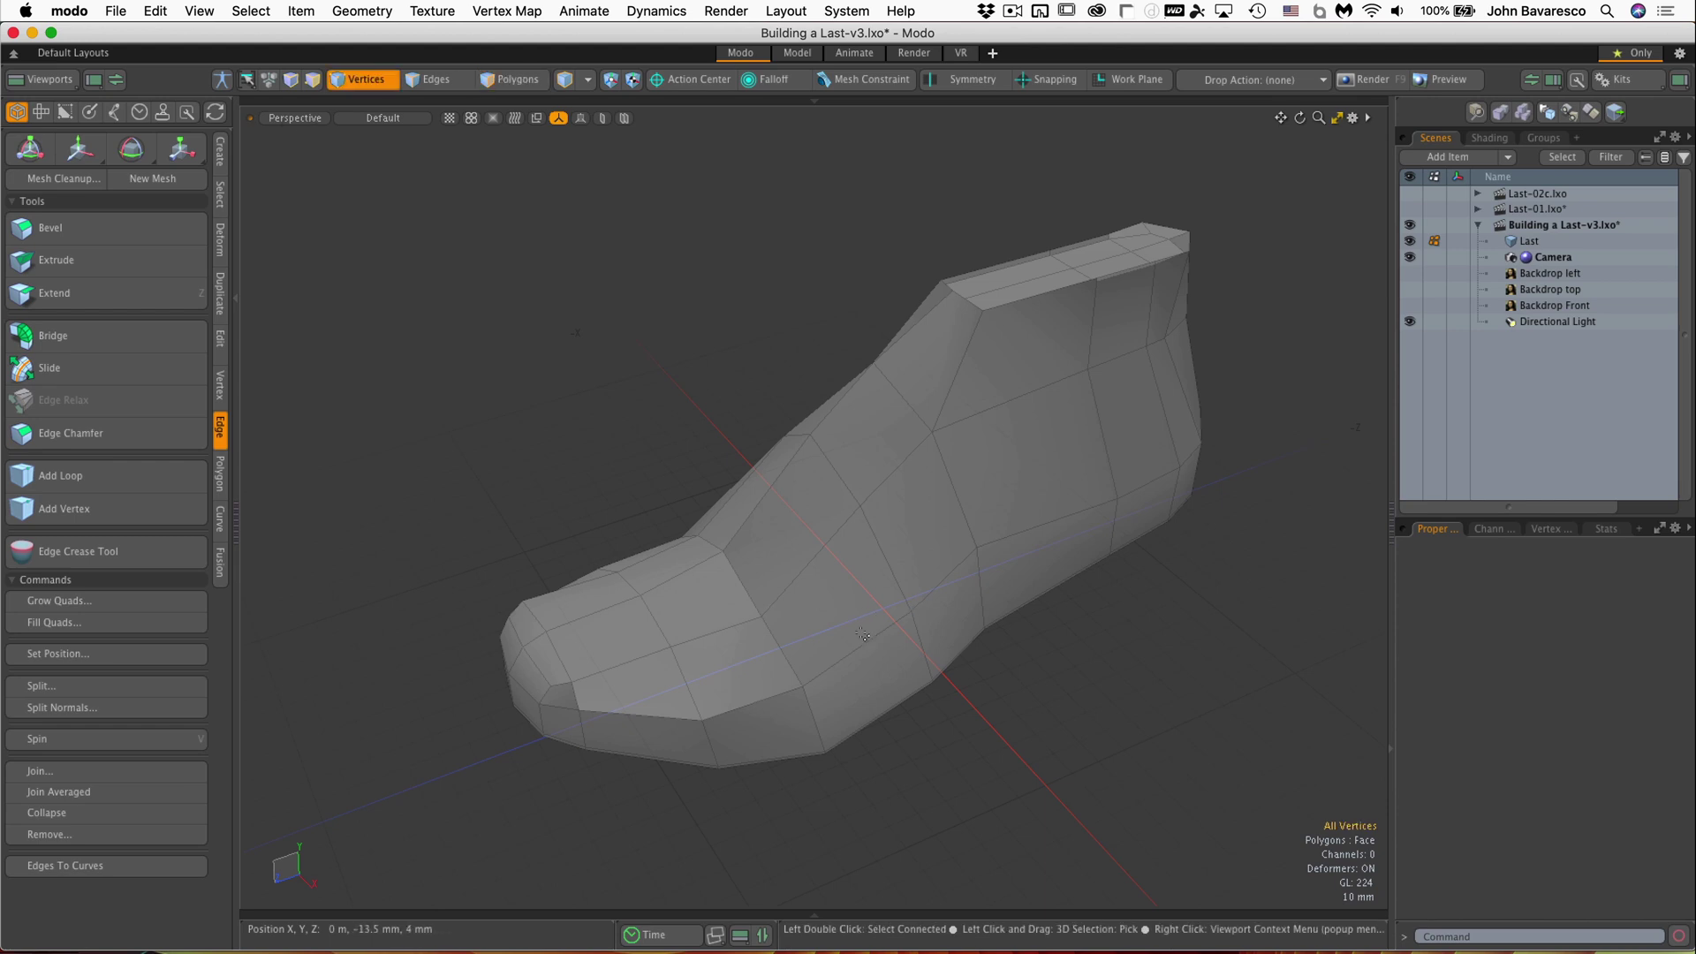
pyautogui.keyDown('alt'); pyautogui.moveTo(840, 538); pyautogui.dragTo(886, 617); pyautogui.keyUp('alt')
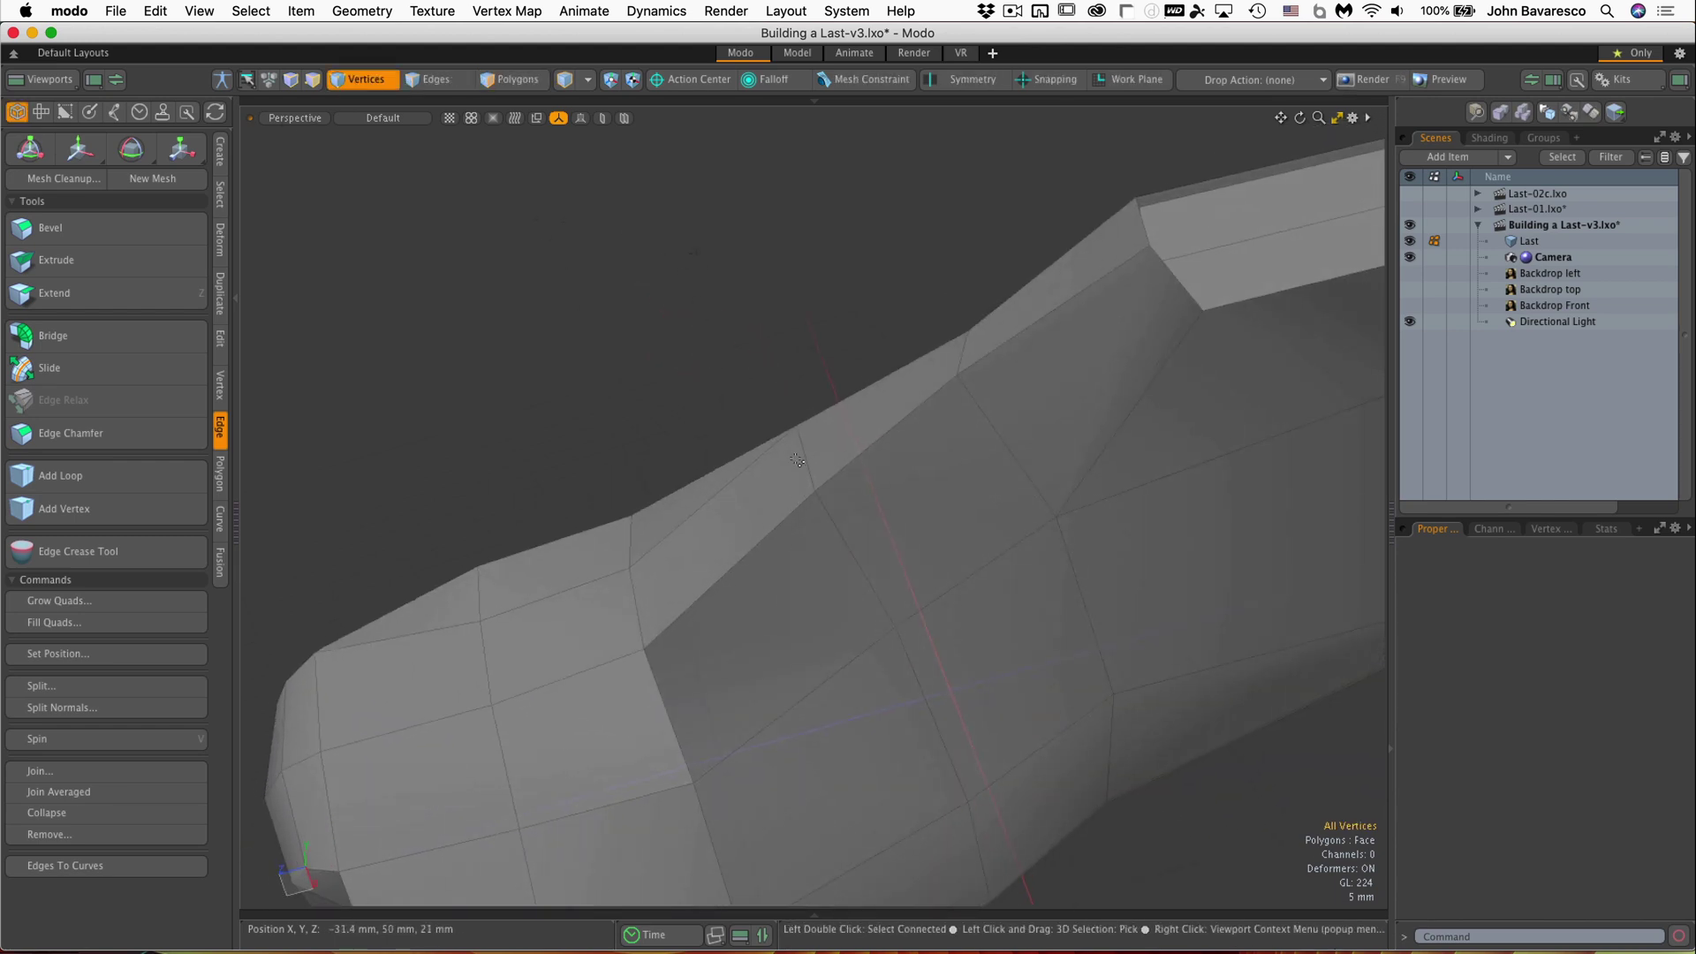
pyautogui.click(454, 84)
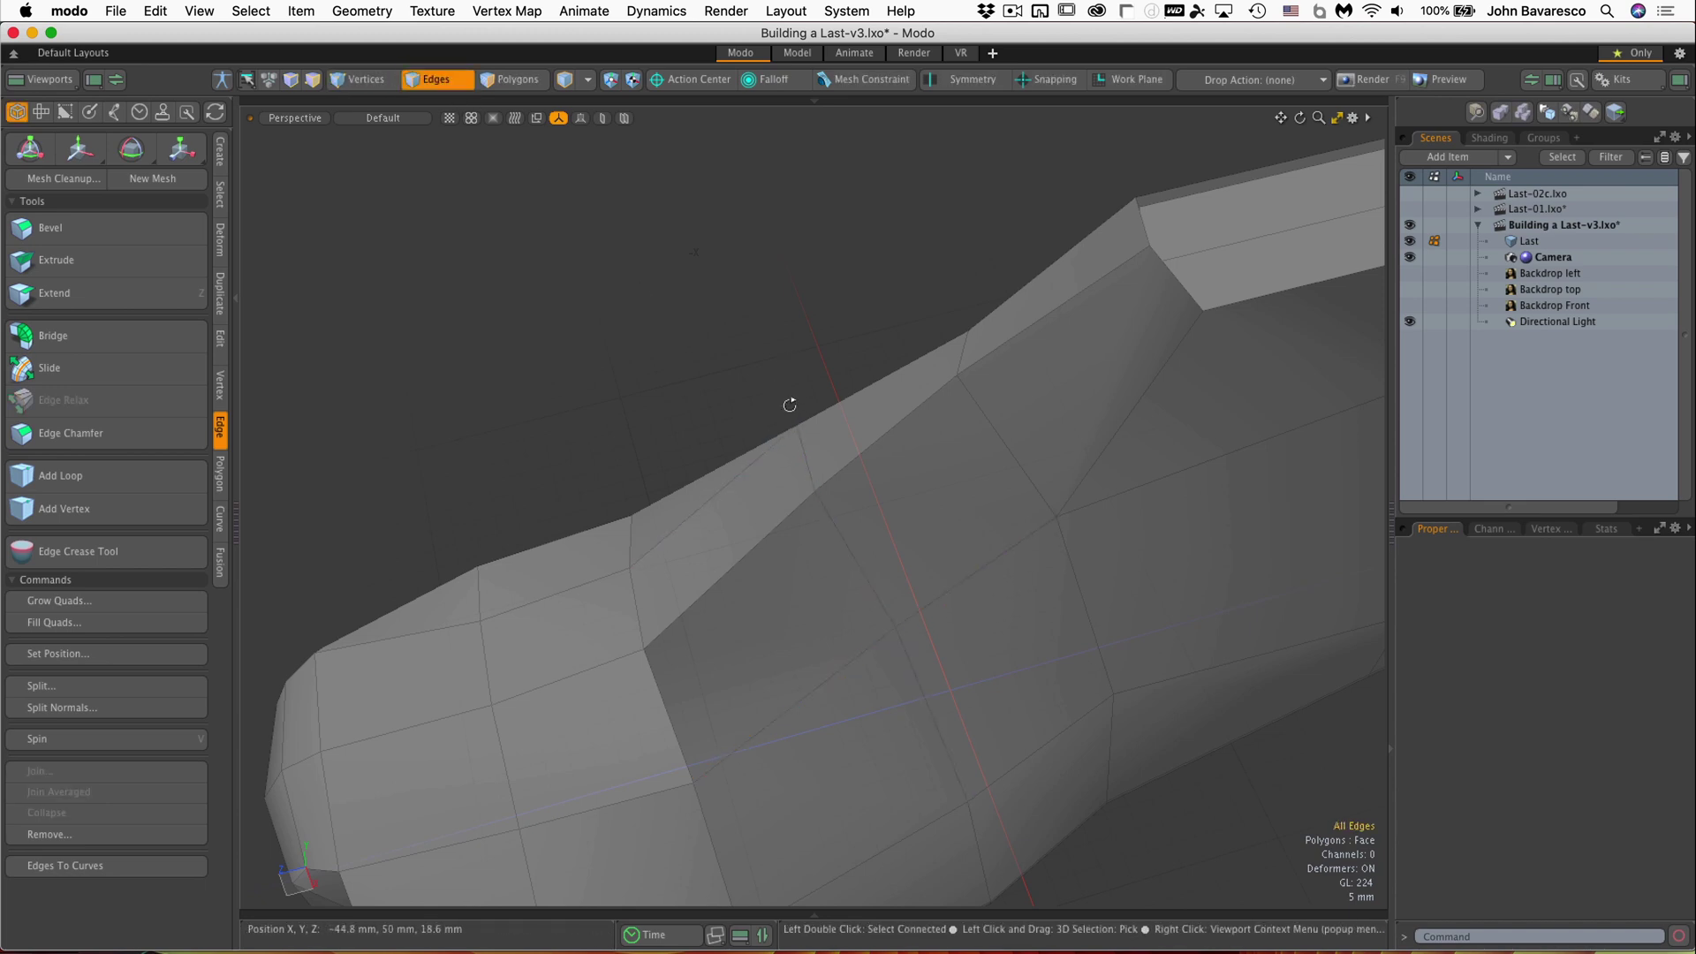
pyautogui.keyDown('alt'); pyautogui.moveTo(788, 401); pyautogui.dragTo(768, 305); pyautogui.keyUp('alt')
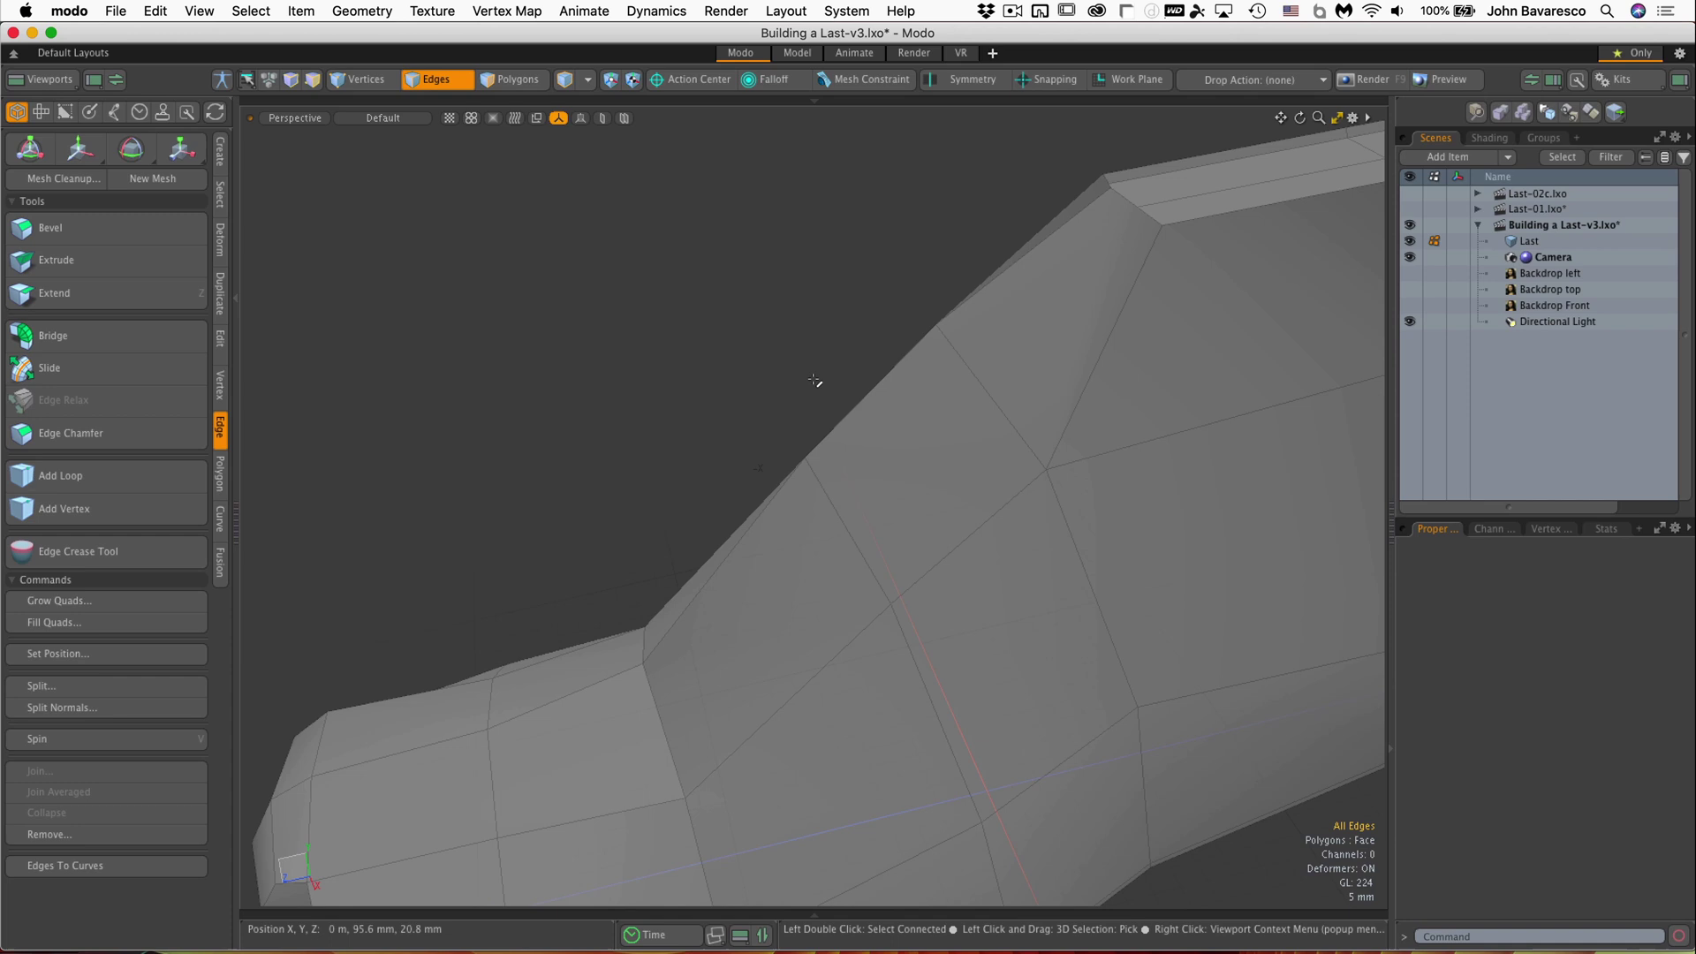
pyautogui.moveTo(858, 371); pyautogui.dragTo(844, 360, button='right')
pyautogui.moveTo(844, 360)
pyautogui.keyDown('alt'); pyautogui.mouseDown()
pyautogui.moveTo(766, 466)
pyautogui.moveTo(960, 601)
pyautogui.moveTo(871, 568)
pyautogui.moveTo(776, 428)
pyautogui.moveTo(818, 549)
pyautogui.moveTo(783, 500)
pyautogui.moveTo(863, 606)
pyautogui.moveTo(678, 321)
pyautogui.mouseUp(); pyautogui.keyUp('alt')
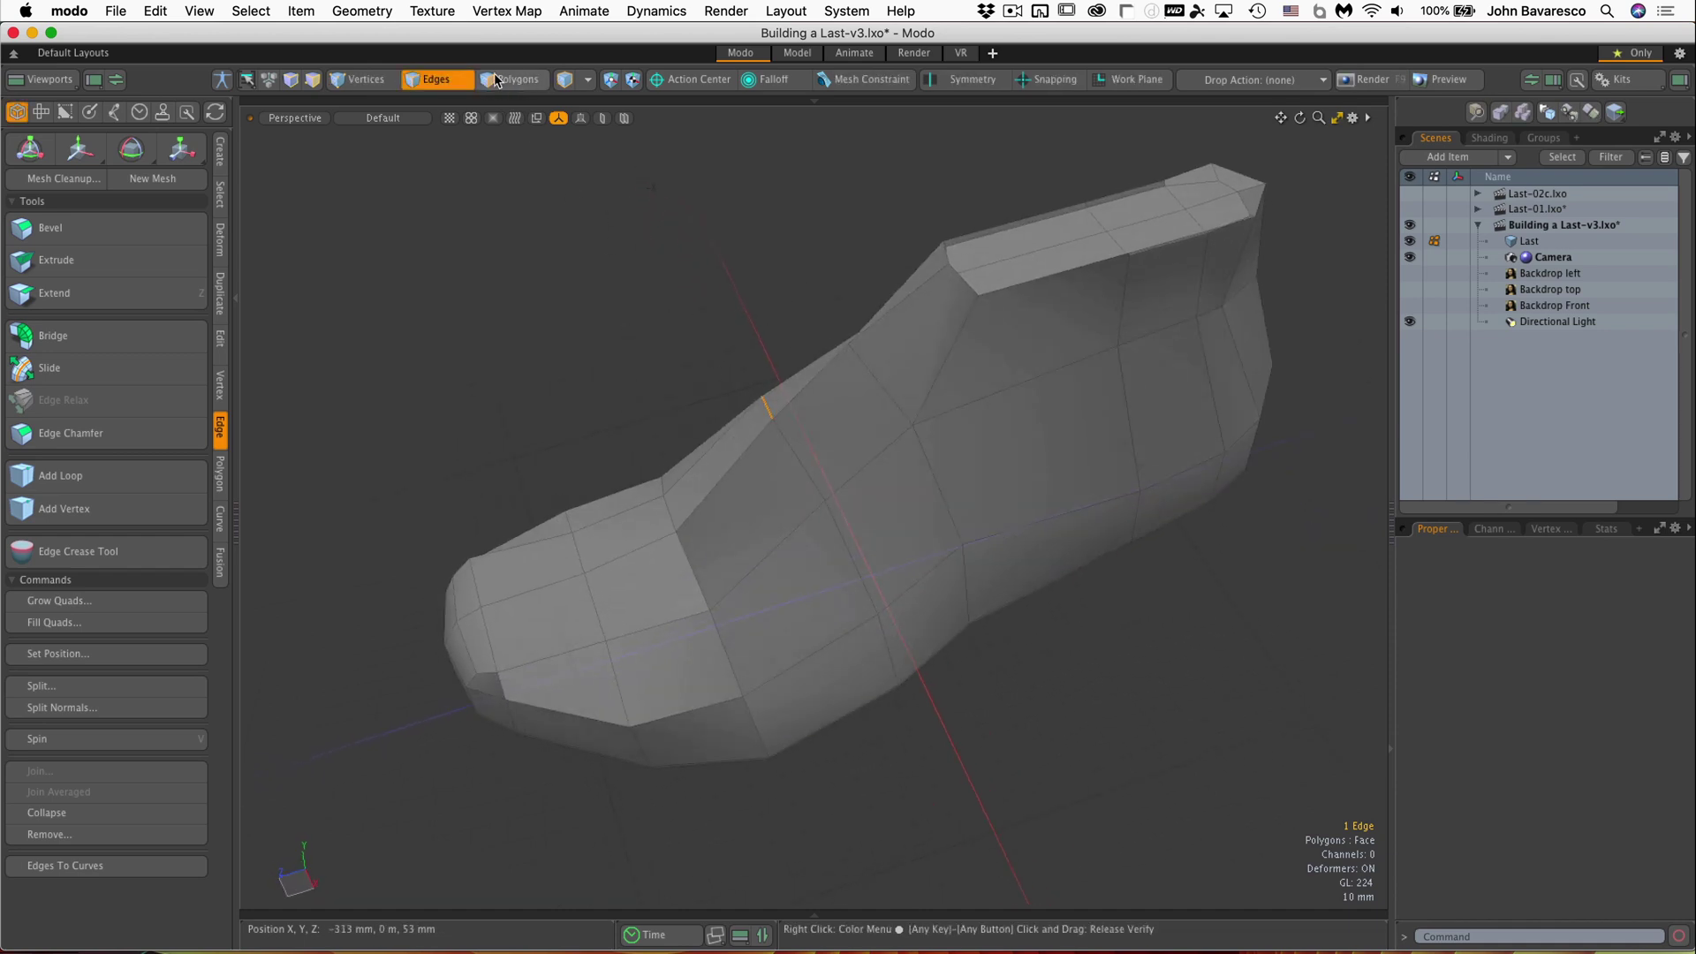
pyautogui.keyDown('ctrl'); pyautogui.keyDown('alt'); pyautogui.moveTo(784, 415); pyautogui.dragTo(765, 283); pyautogui.keyUp('alt'); pyautogui.keyUp('ctrl')
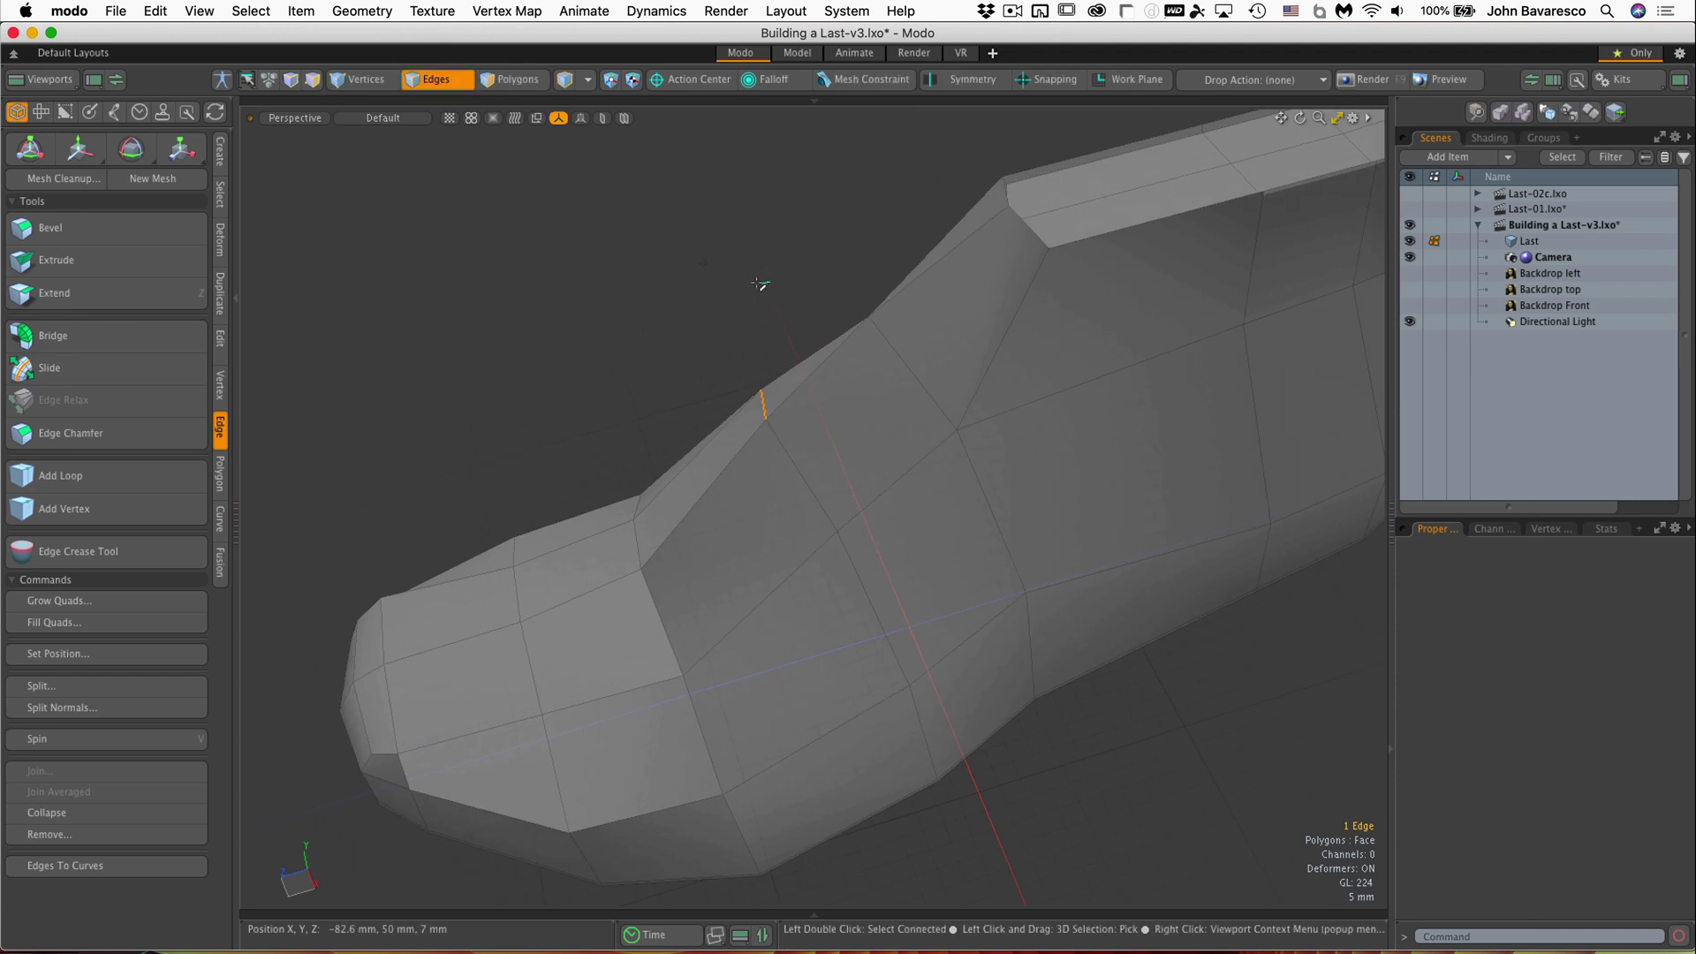
pyautogui.moveTo(739, 469); pyautogui.dragTo(819, 430, button='right')
pyautogui.click(742, 290)
# Select the two connected edges running down the side of the instep and scale them down along the Y axis
pyautogui.click(800, 477)
pyautogui.keyDown('shift'); pyautogui.click(873, 610); pyautogui.keyUp('shift')
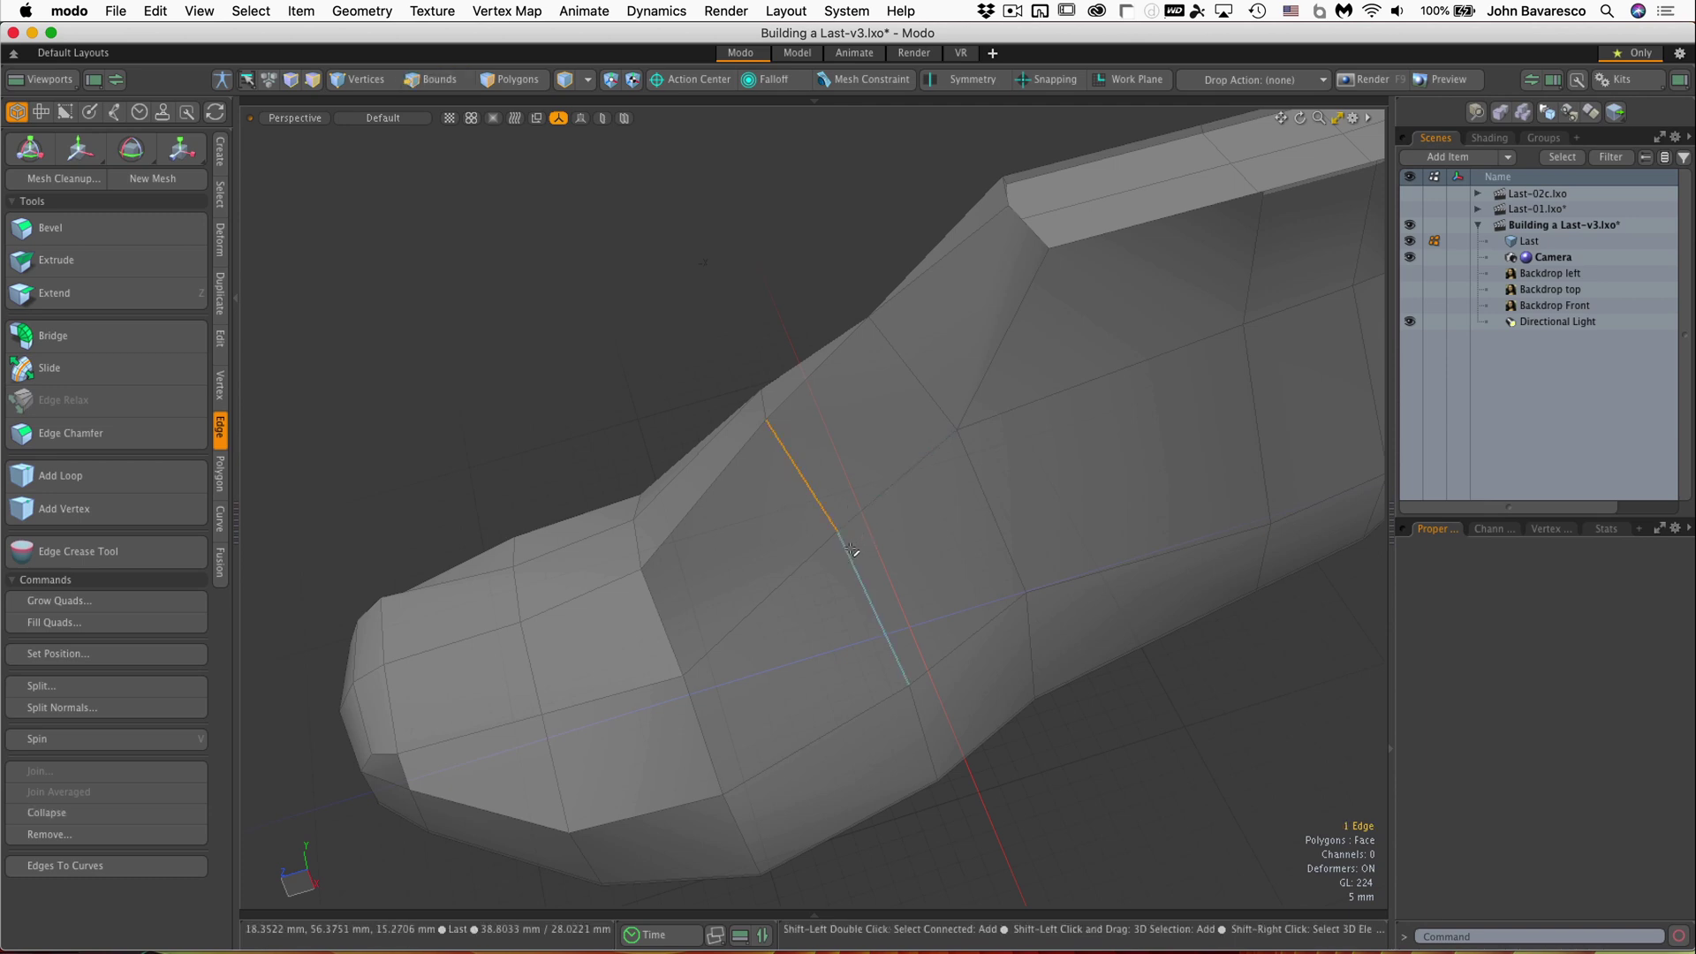
pyautogui.click(183, 150)
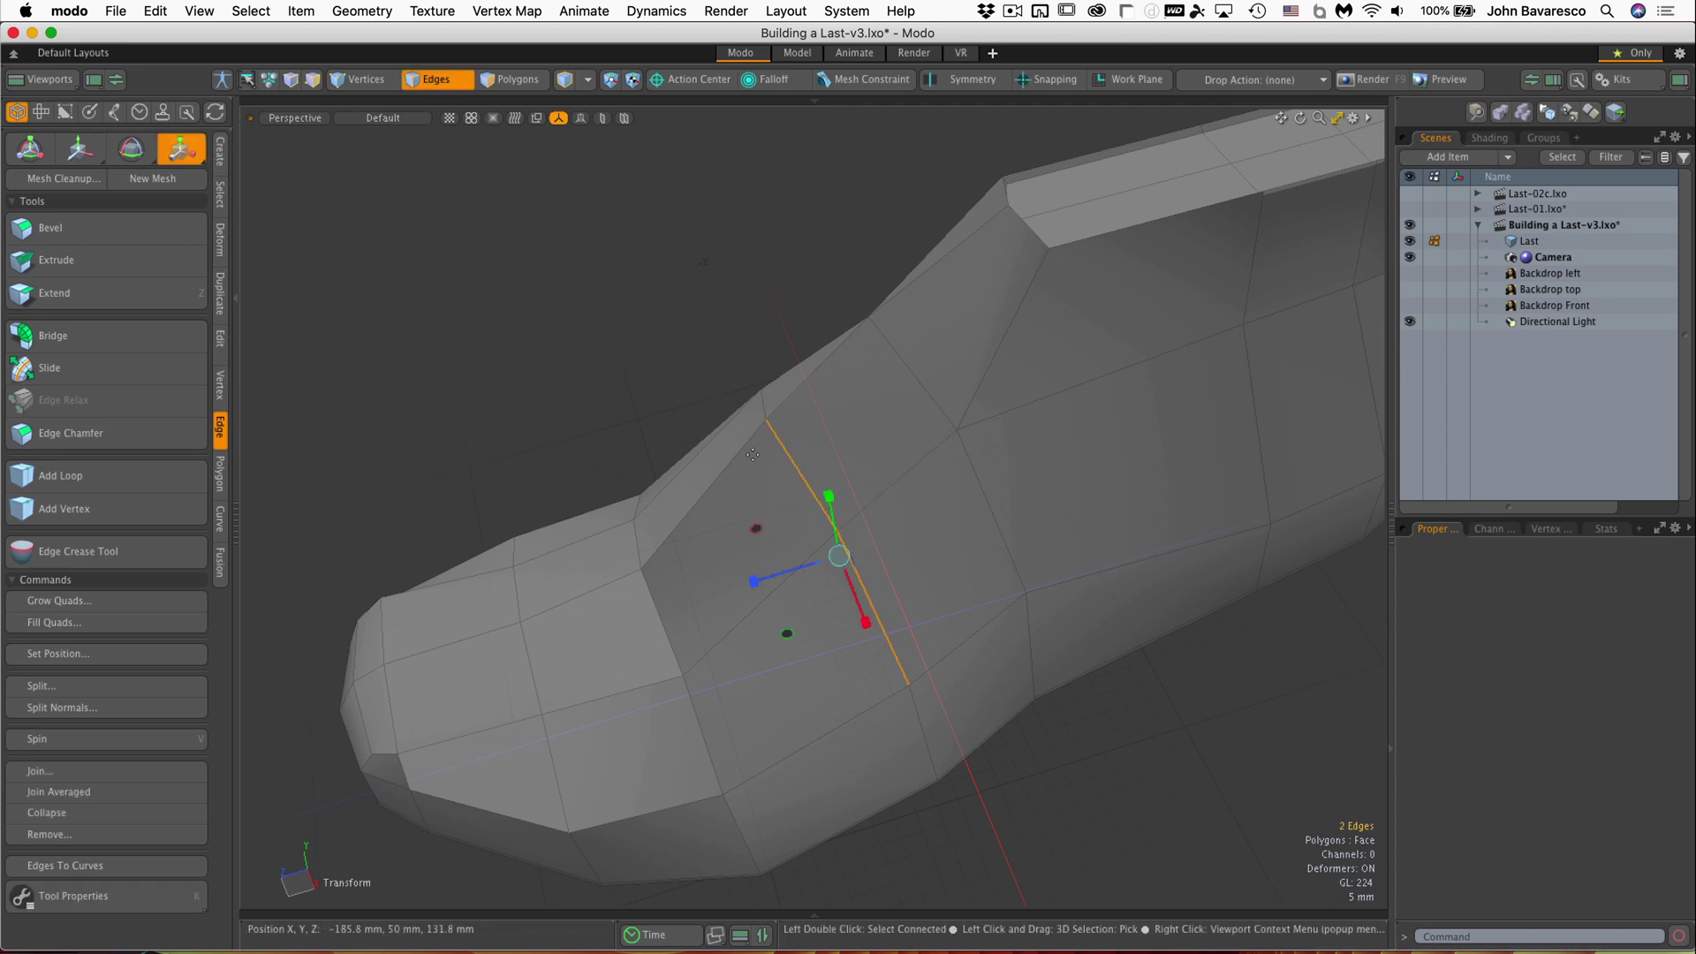
pyautogui.moveTo(828, 501); pyautogui.dragTo(803, 441)
# Move the two instep side edges slightly along the X axis, scale them down slightly overall, and deselect them
pyautogui.press('w')
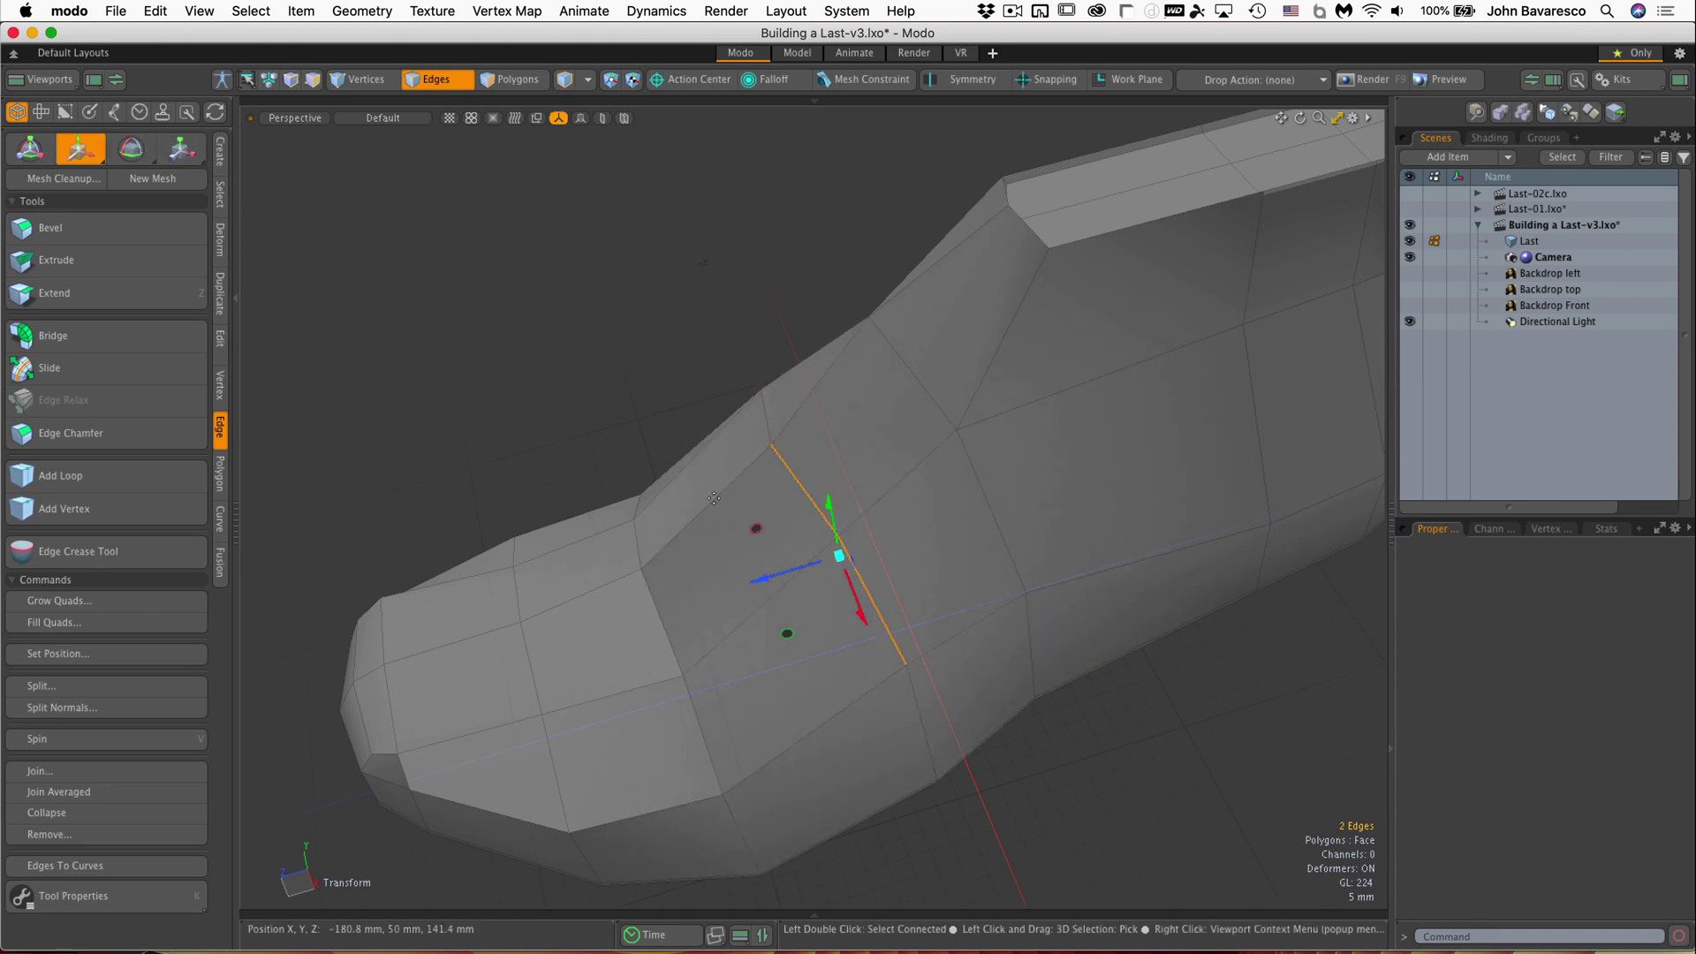
pyautogui.moveTo(854, 584)
pyautogui.mouseDown()
pyautogui.moveTo(866, 615)
pyautogui.moveTo(853, 582)
pyautogui.mouseUp()
pyautogui.press('r')
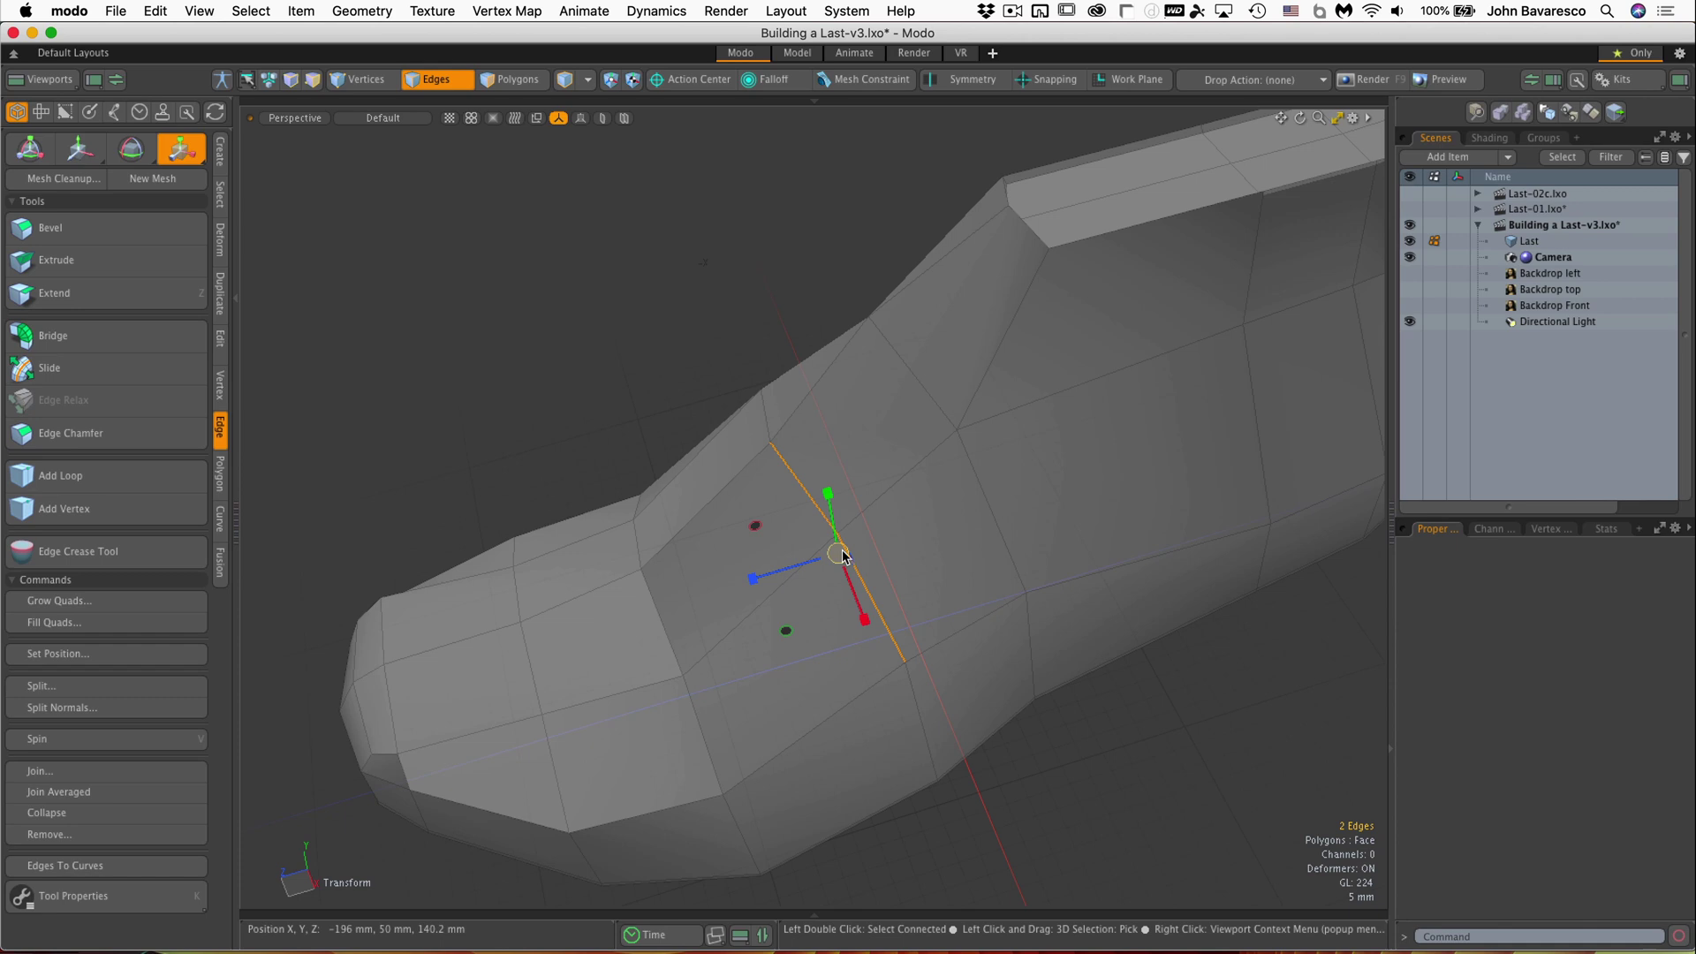
pyautogui.moveTo(839, 554); pyautogui.dragTo(826, 555)
pyautogui.press('space')
pyautogui.click(661, 234)
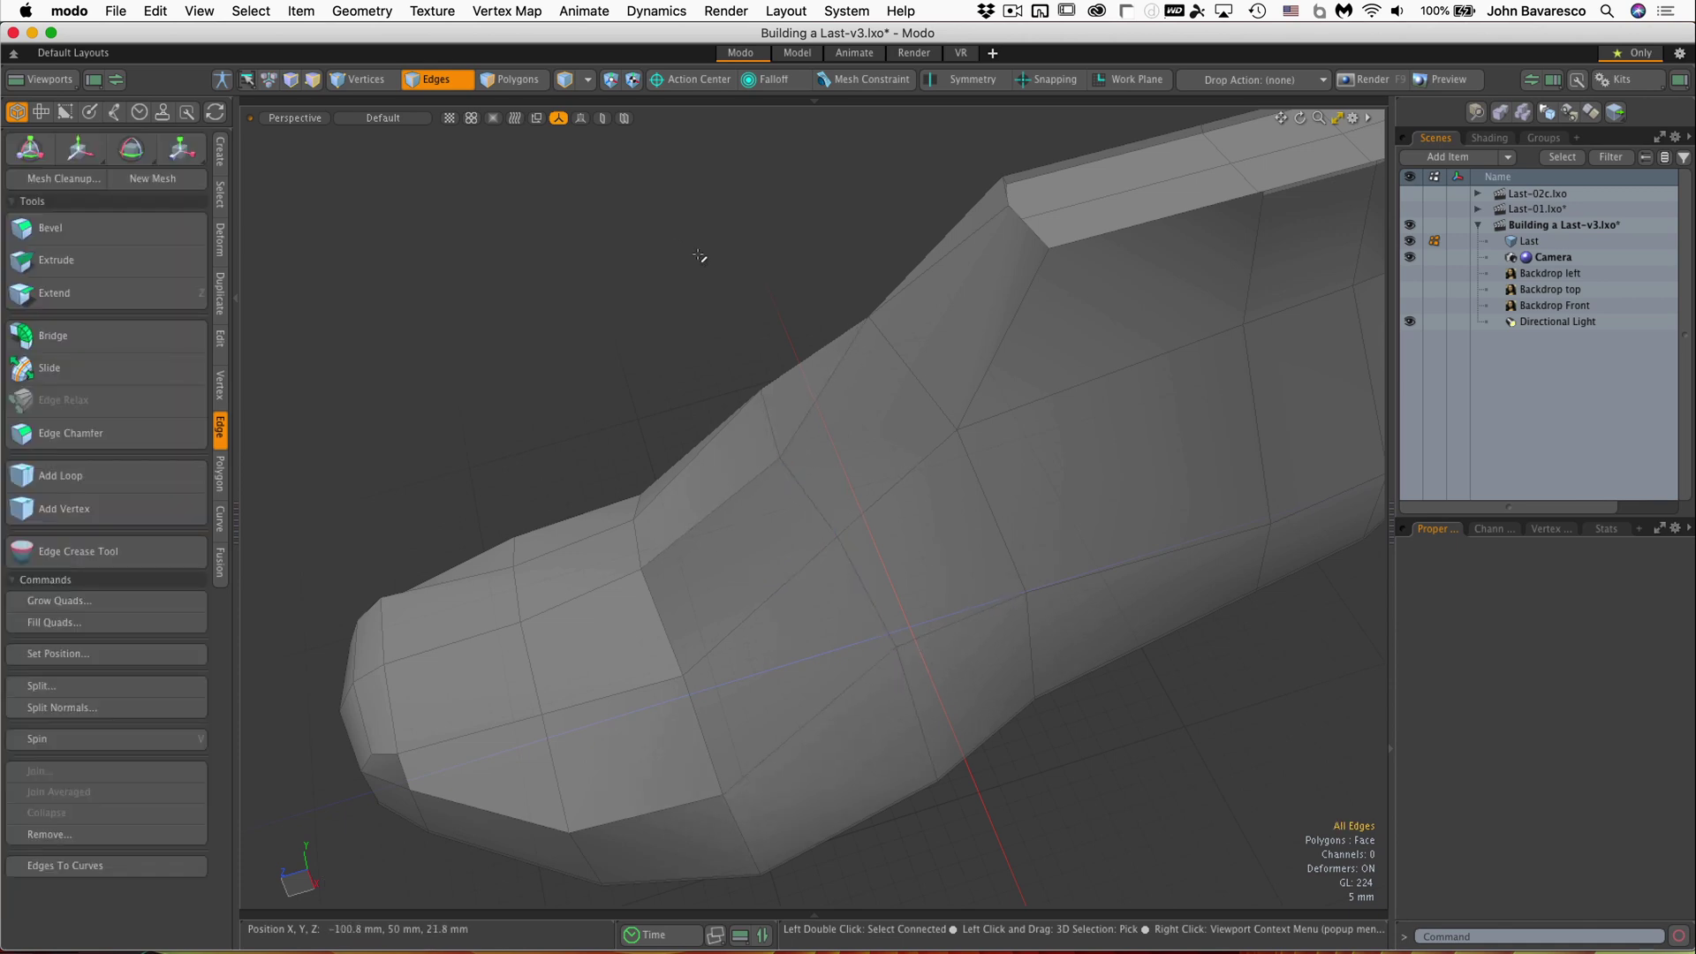
# Select the full edge loop around the instep, reposition it with the Slide tool, and clear the selection
pyautogui.keyDown('alt'); pyautogui.moveTo(716, 280); pyautogui.dragTo(637, 186); pyautogui.keyUp('alt')
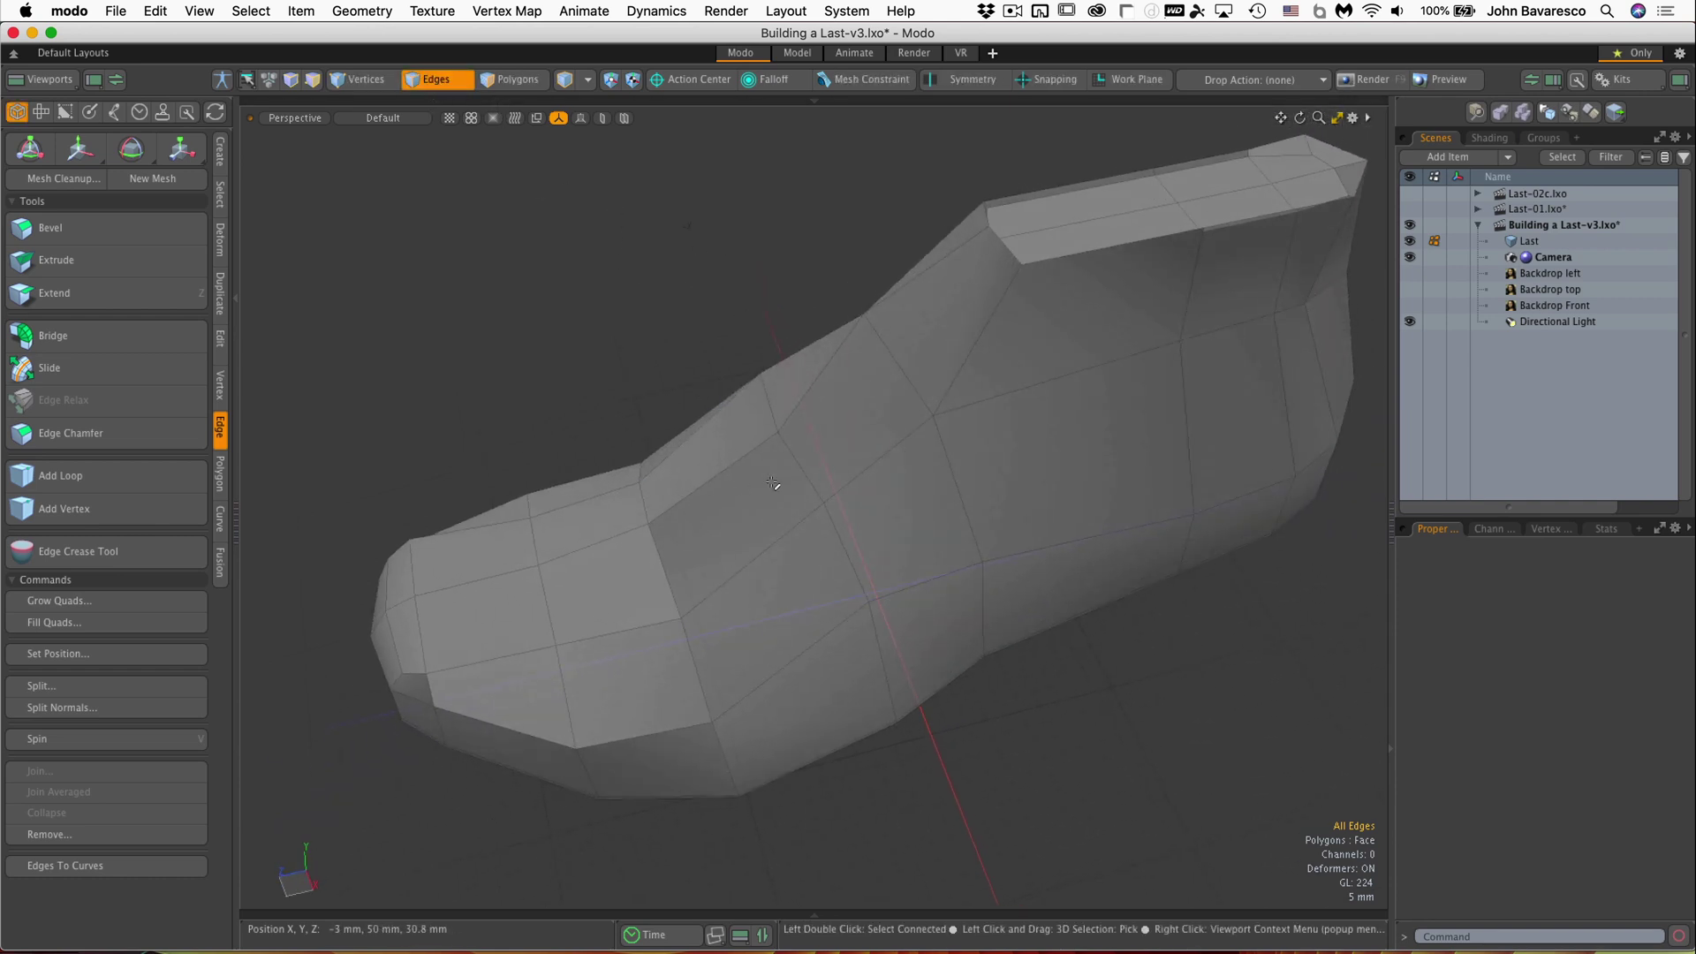
pyautogui.doubleClick(800, 459)
pyautogui.moveTo(799, 428)
pyautogui.keyDown('alt'); pyautogui.mouseDown()
pyautogui.moveTo(636, 372)
pyautogui.moveTo(825, 465)
pyautogui.moveTo(773, 426)
pyautogui.mouseUp(); pyautogui.keyUp('alt')
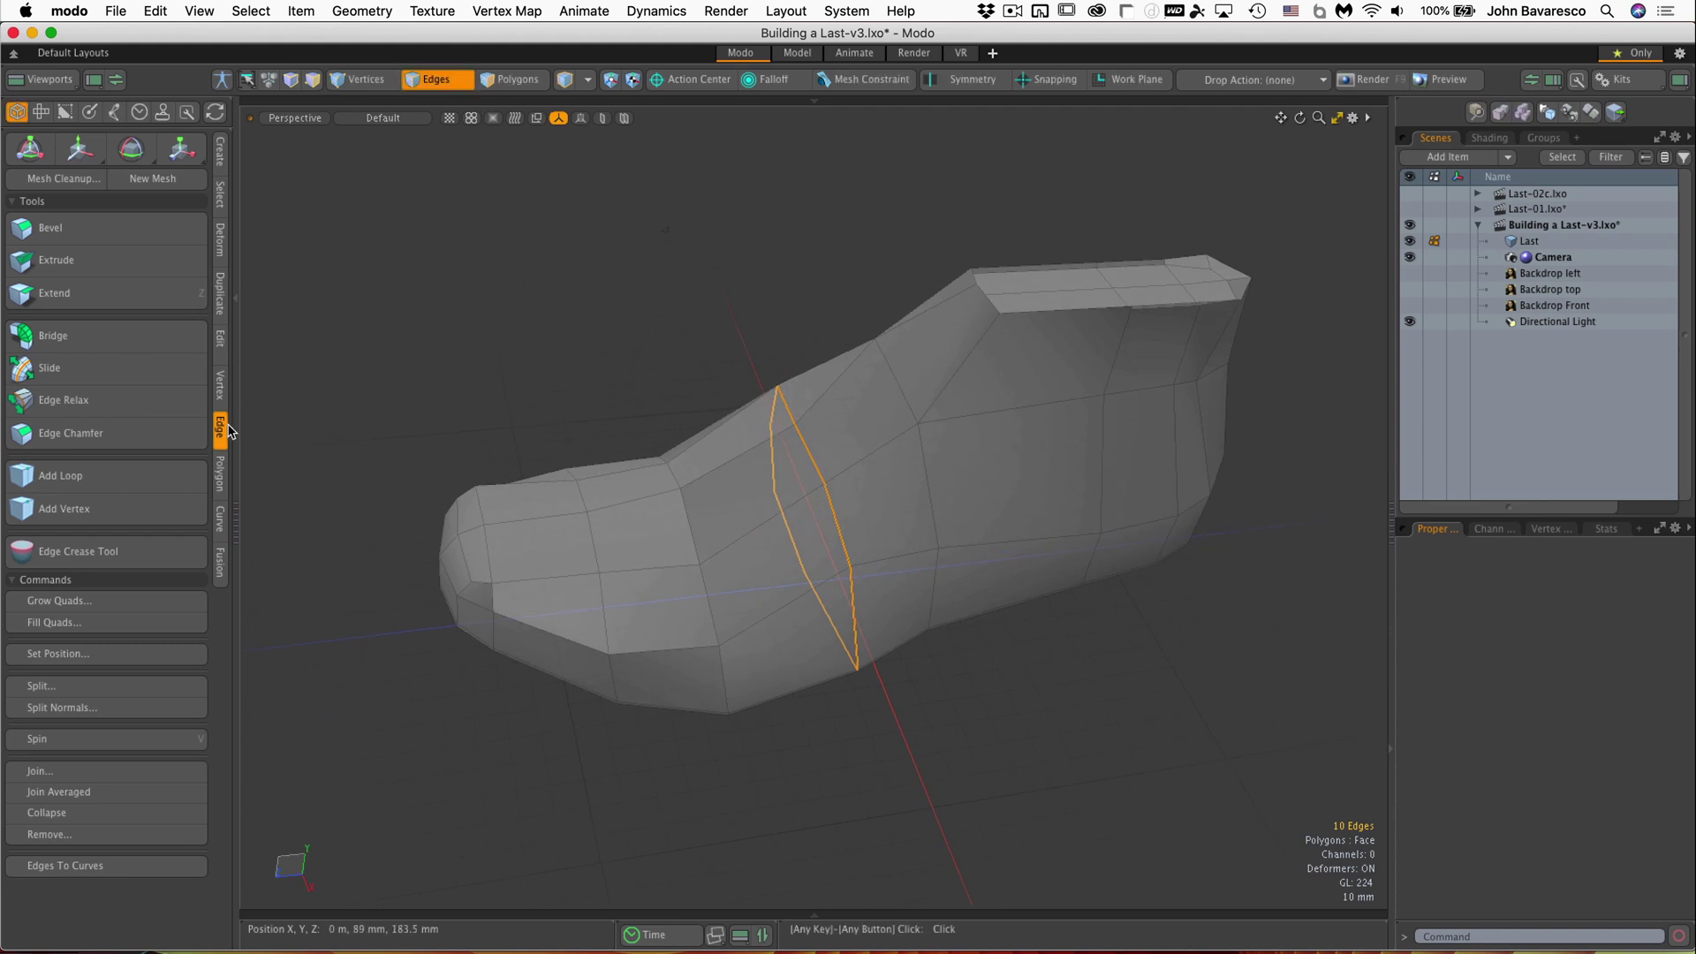
pyautogui.click(103, 371)
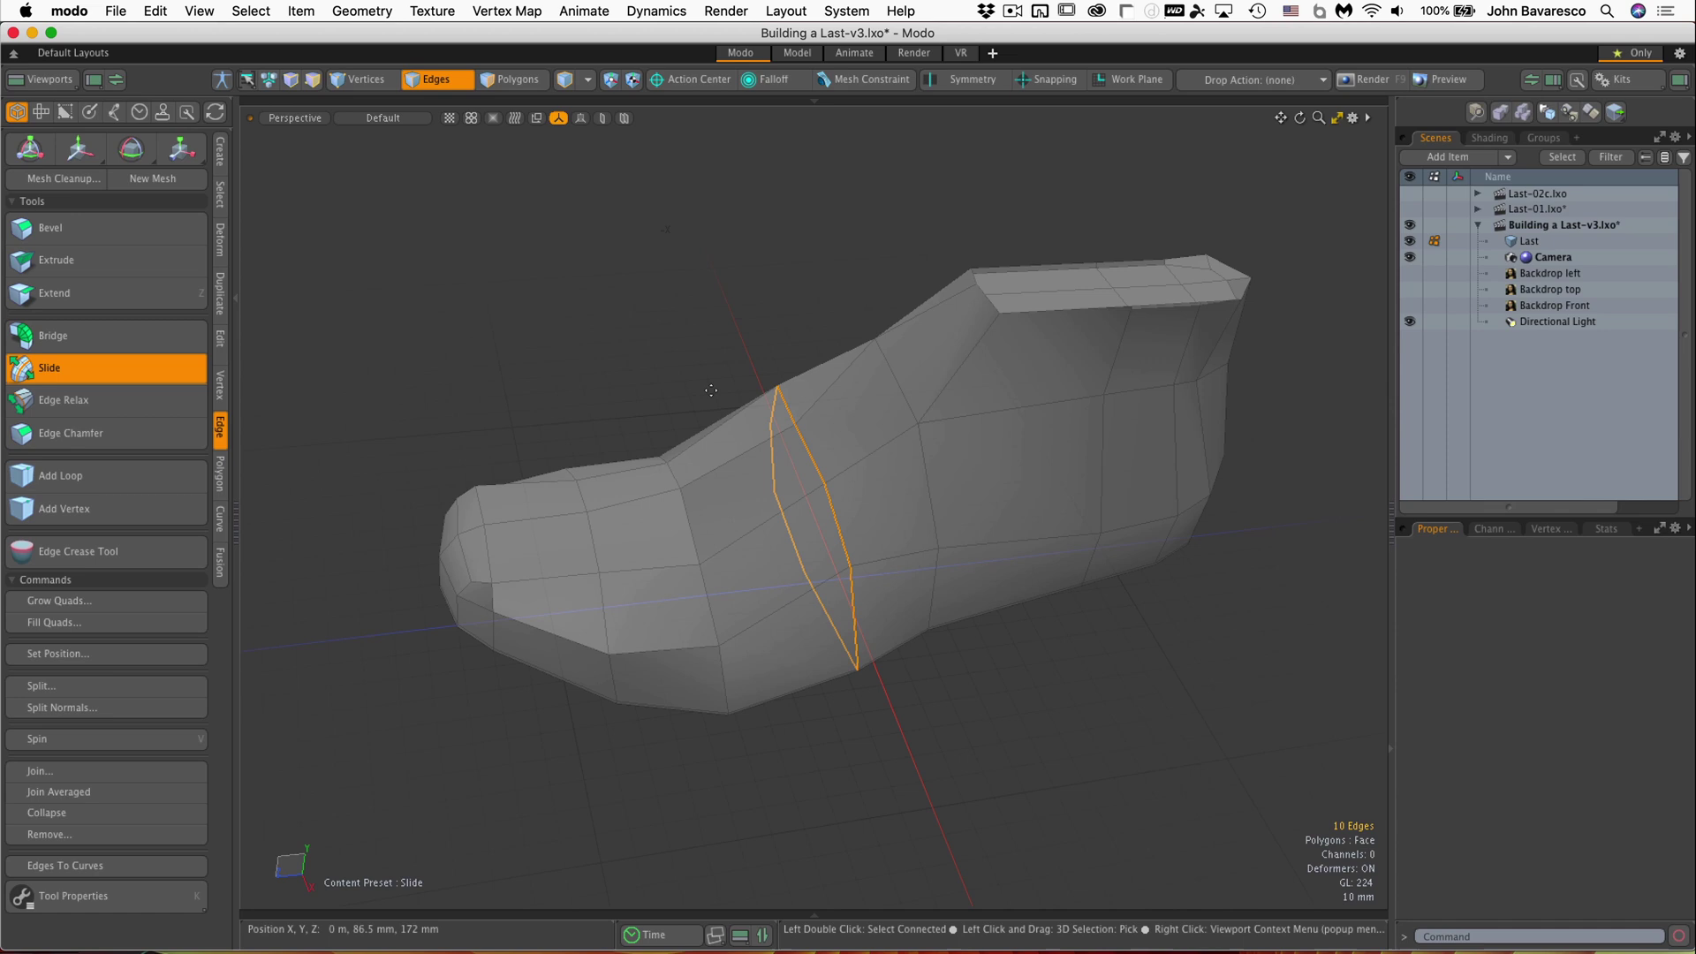
pyautogui.moveTo(711, 390); pyautogui.dragTo(786, 368)
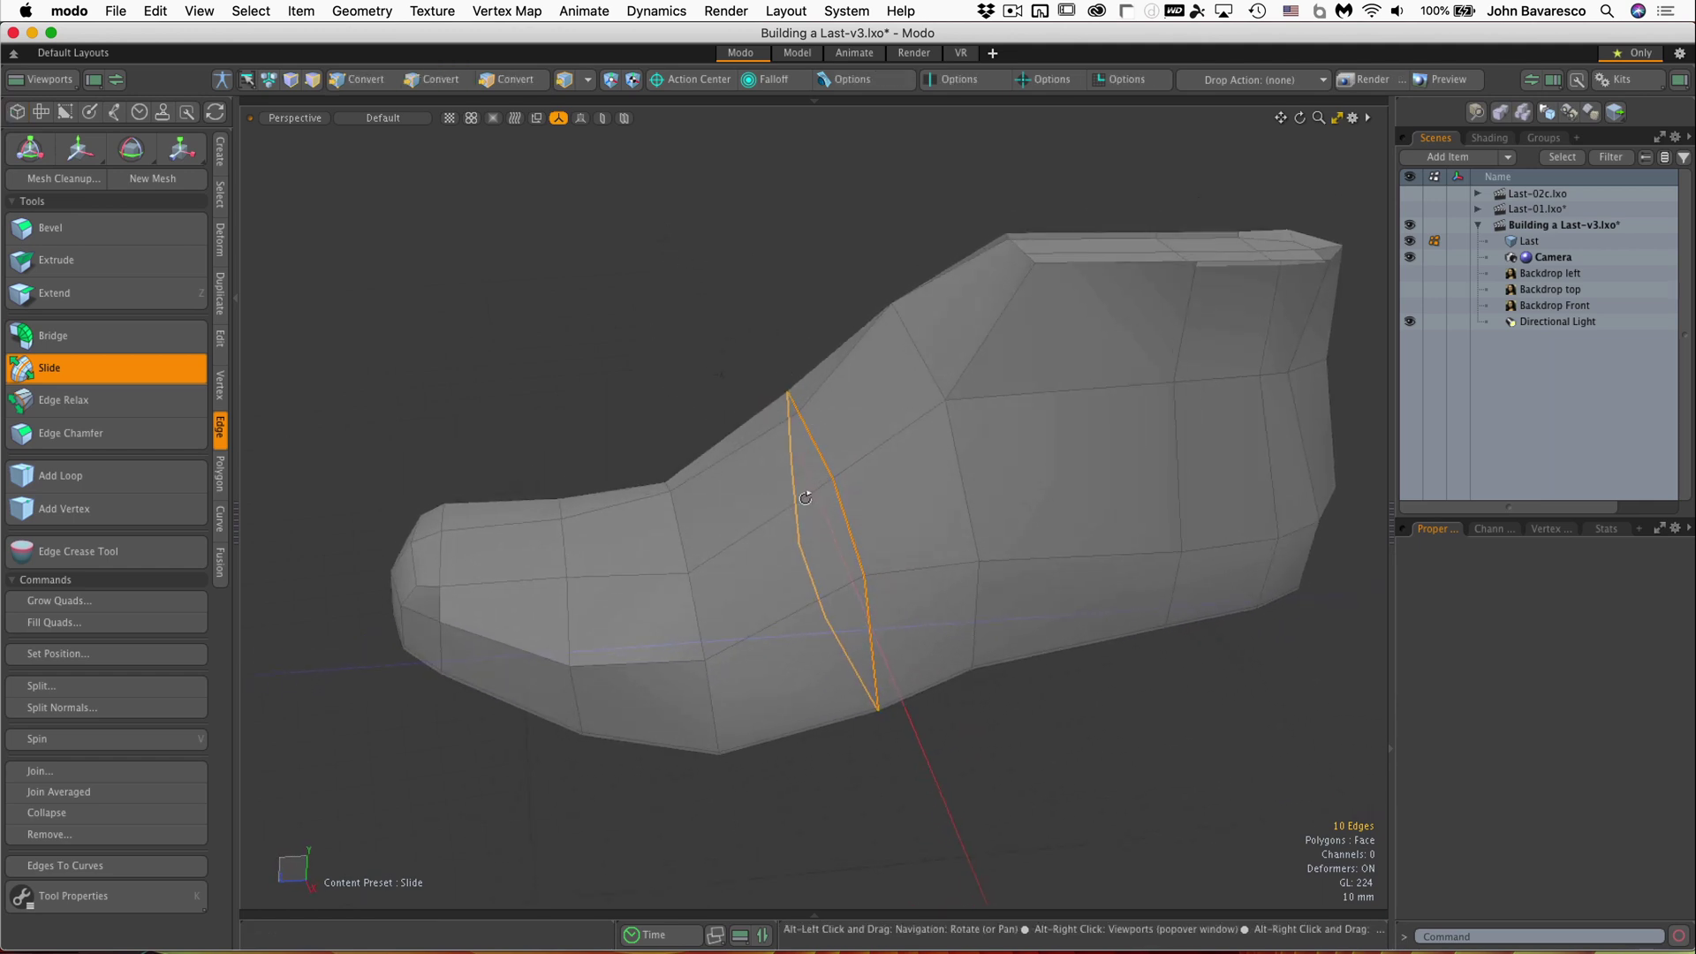
pyautogui.scroll(-2, 810, 433)
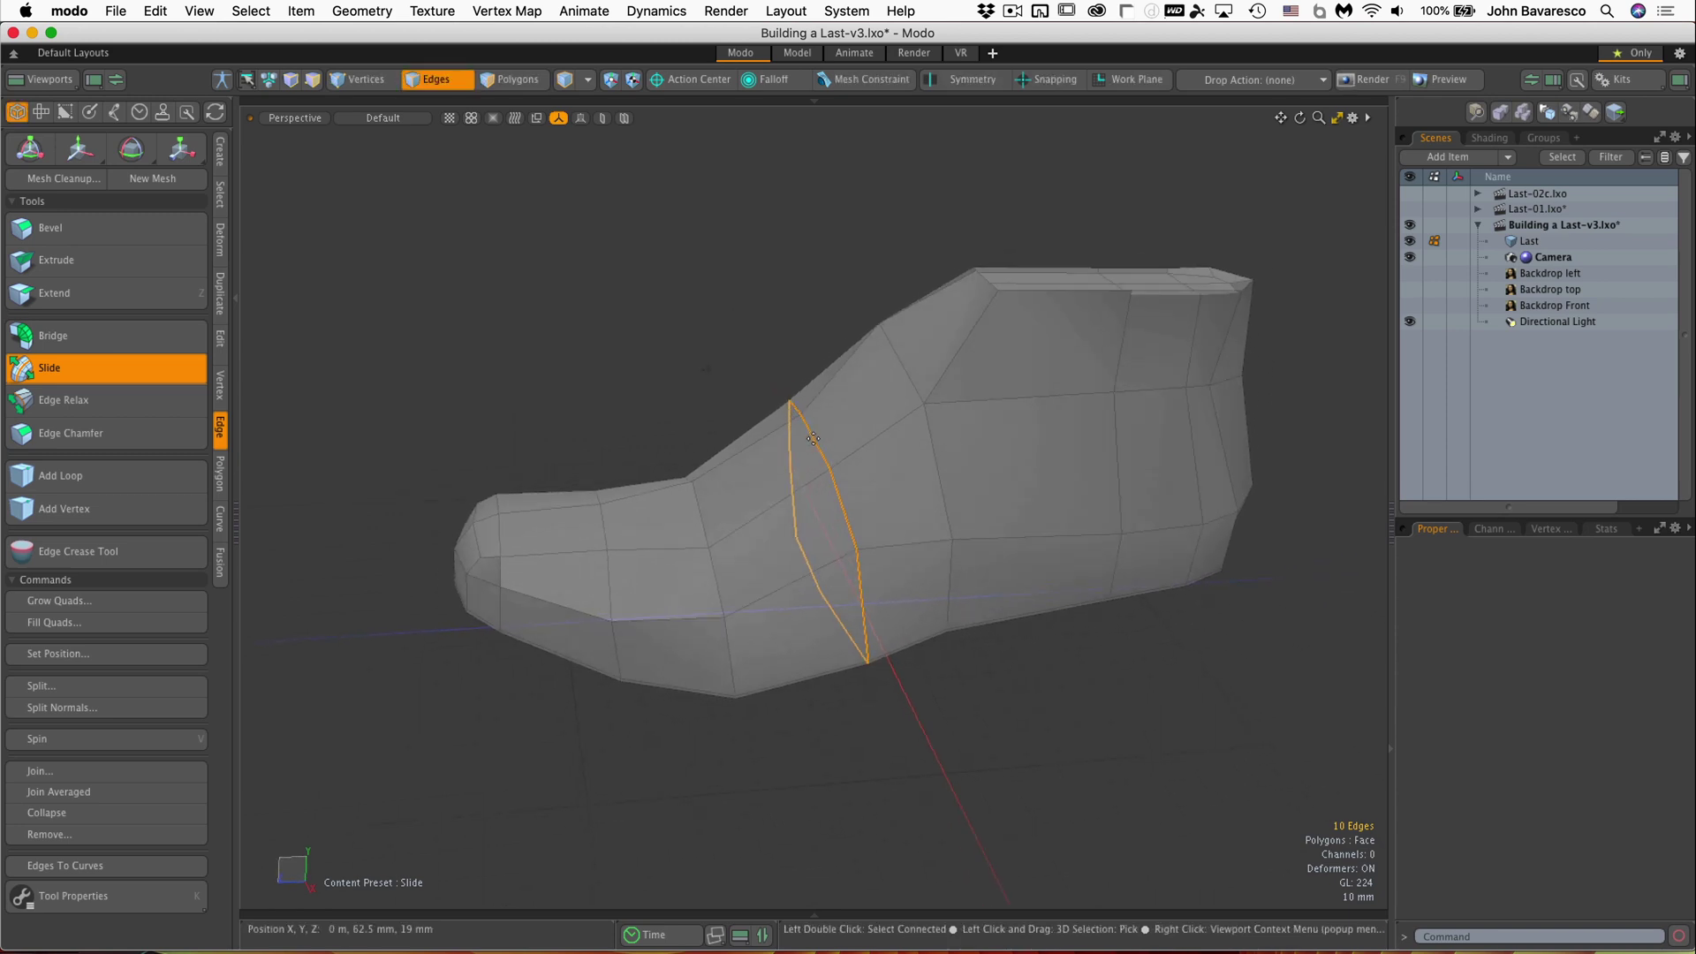
pyautogui.press('space')
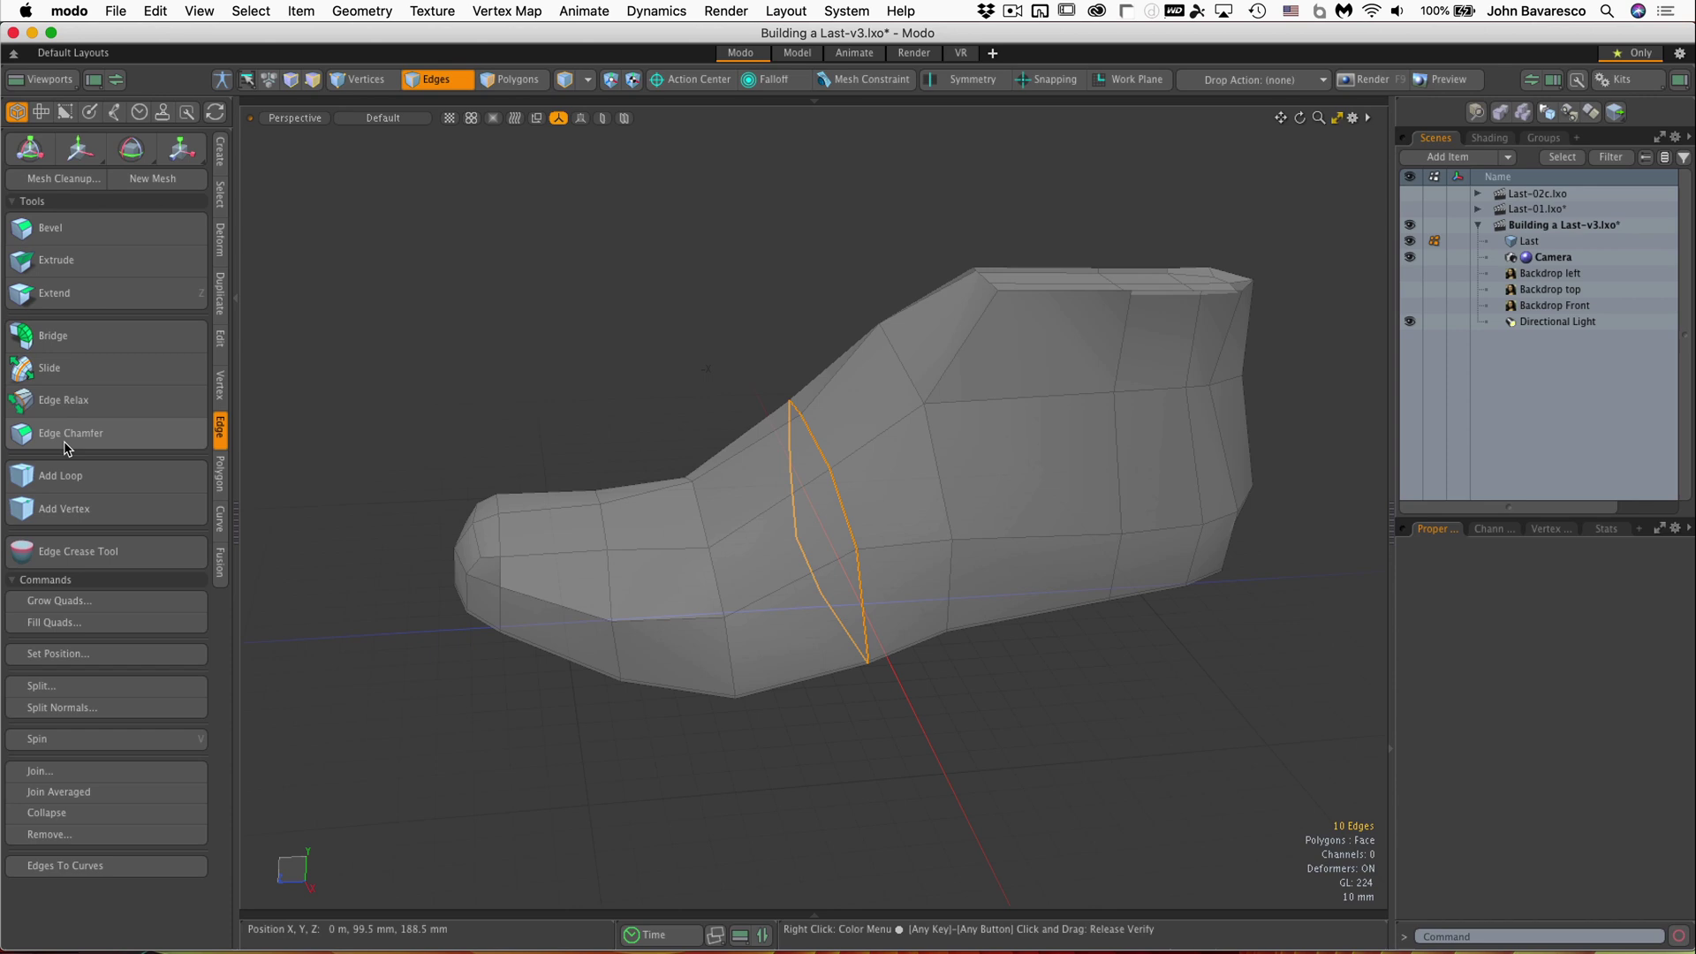
pyautogui.click(494, 327)
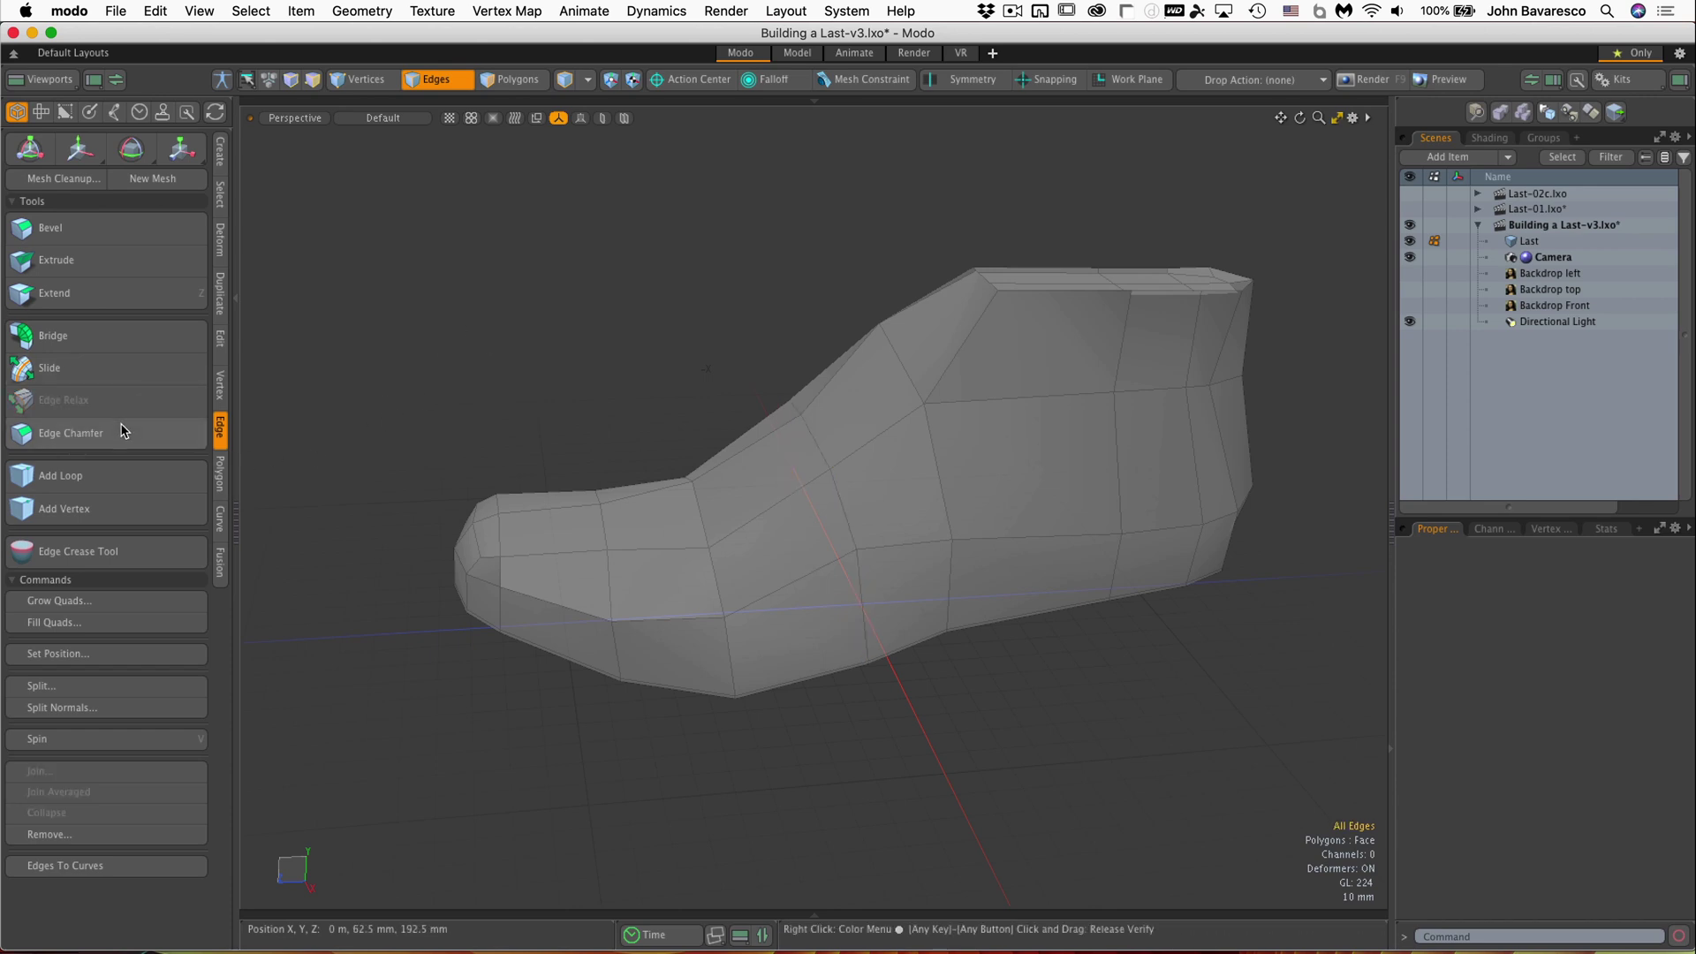
# Add an edge loop around the last in the wide polygon band between the instep and the heel
pyautogui.click(122, 477)
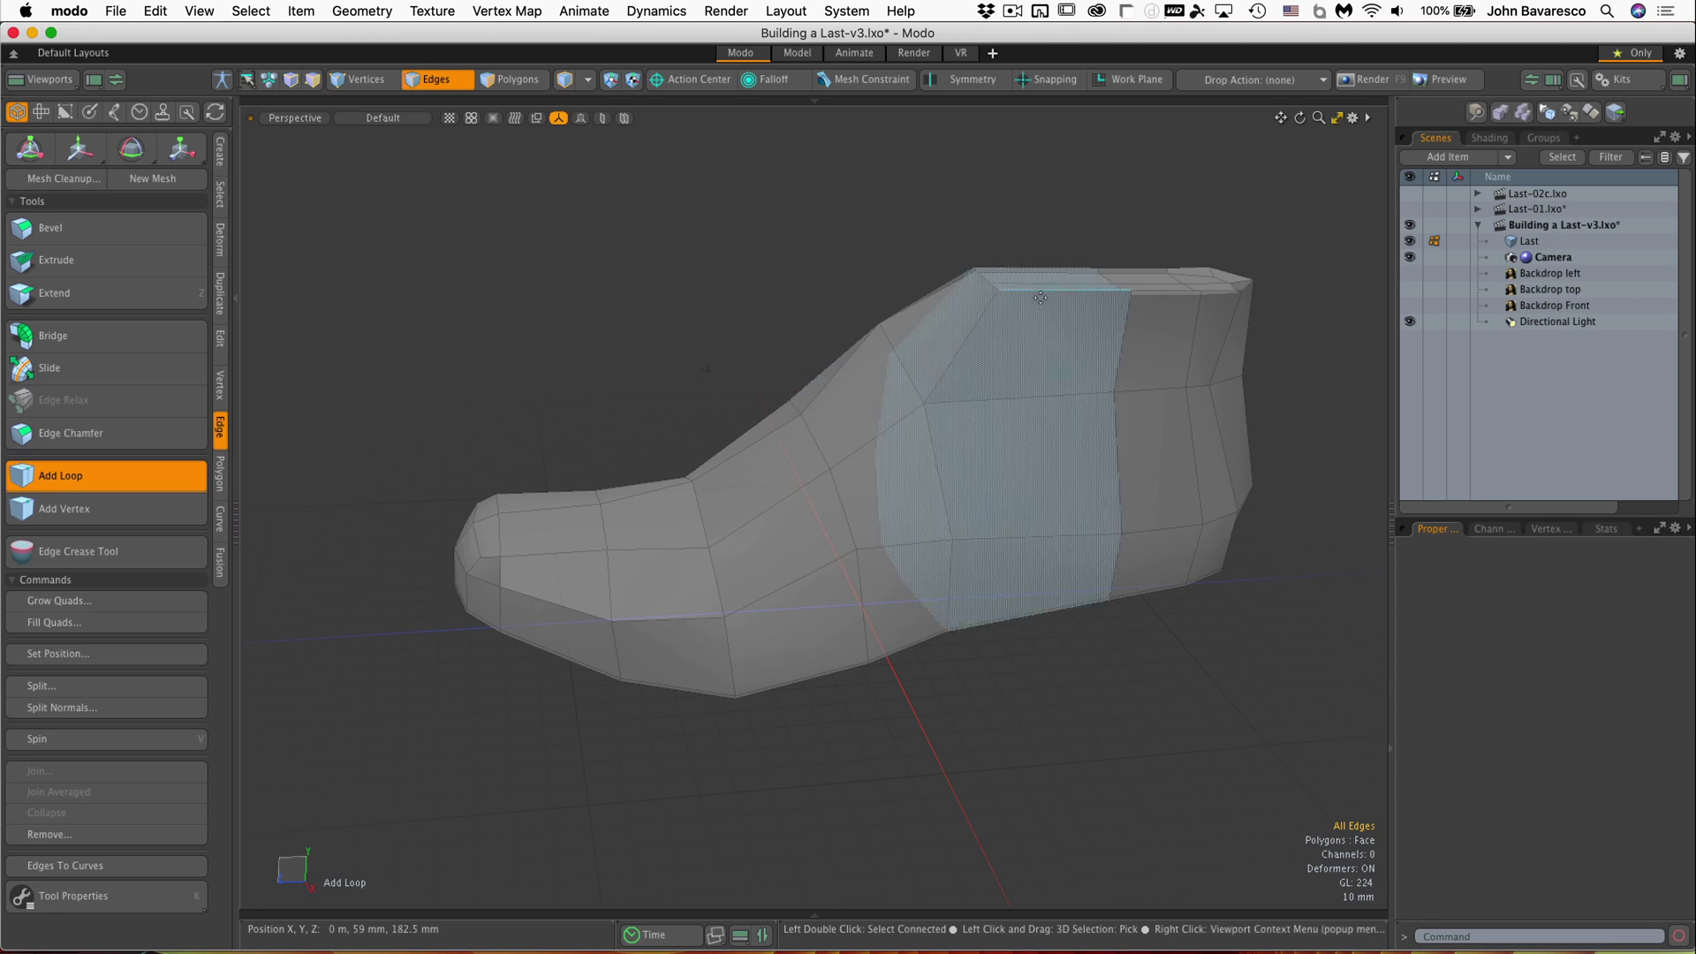
pyautogui.click(1030, 398)
pyautogui.moveTo(1030, 397); pyautogui.dragTo(942, 461)
pyautogui.press('q')
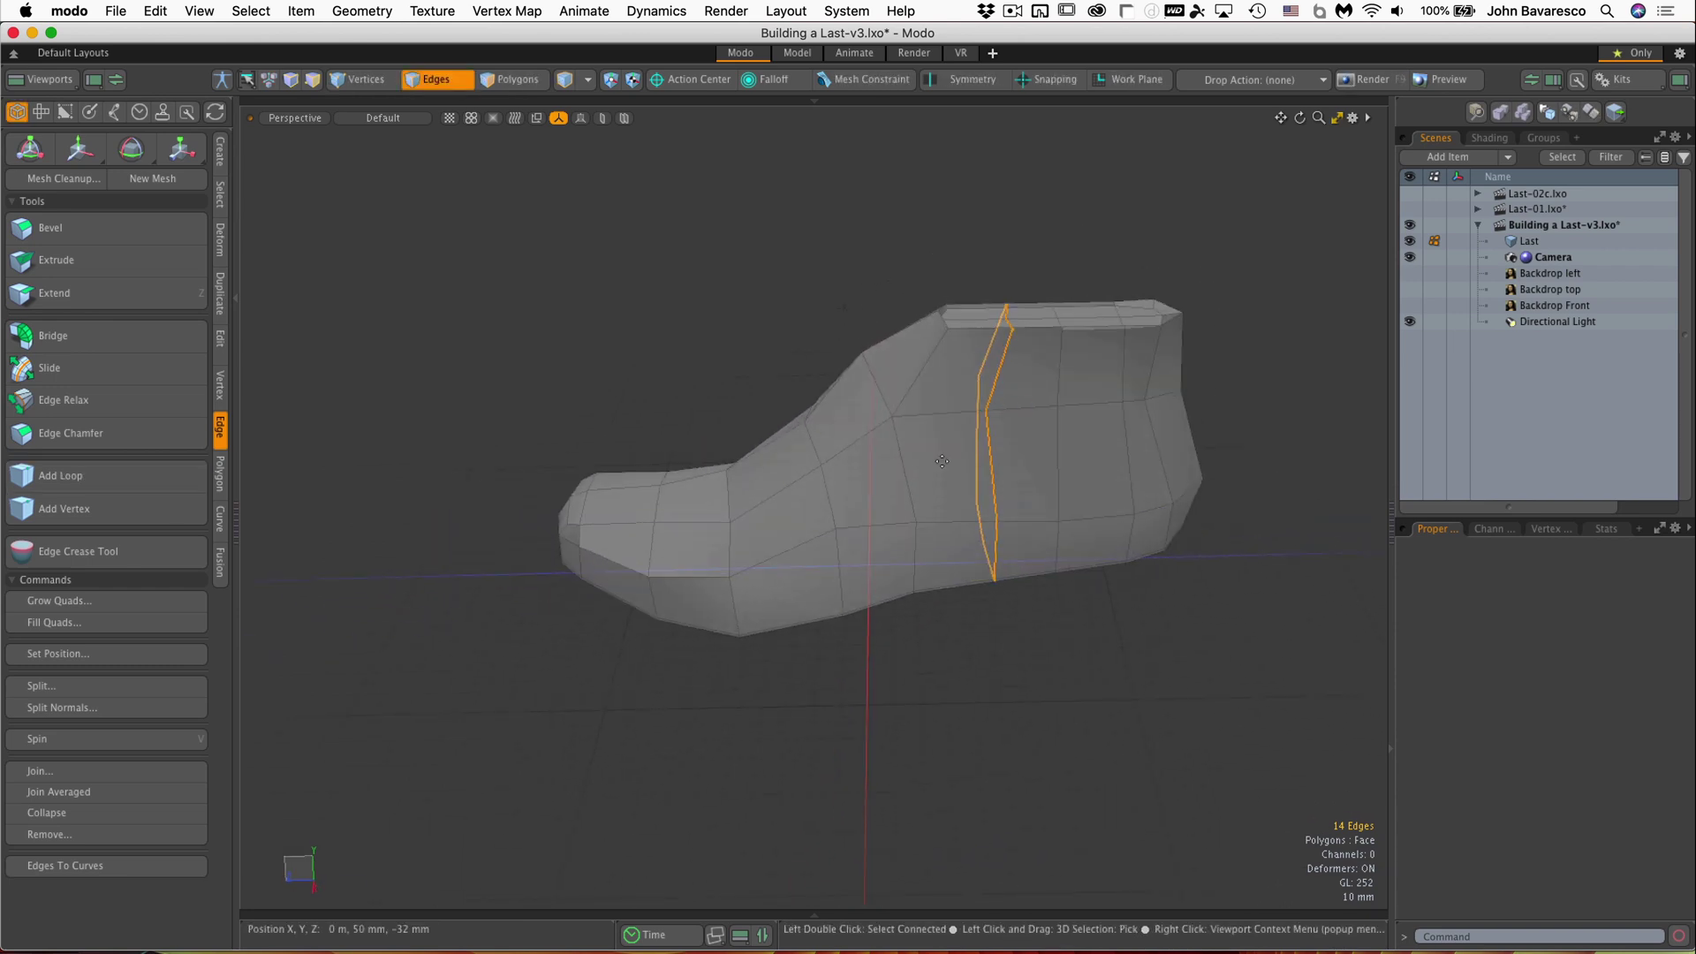
pyautogui.keyDown('alt'); pyautogui.moveTo(1064, 549); pyautogui.dragTo(892, 394); pyautogui.keyUp('alt')
pyautogui.keyDown('alt'); pyautogui.moveTo(949, 587); pyautogui.dragTo(958, 674); pyautogui.keyUp('alt')
# Cut the whole last with a vertical Polygon Slice just behind the front of the ankle, with no polygons selected
pyautogui.press('3')
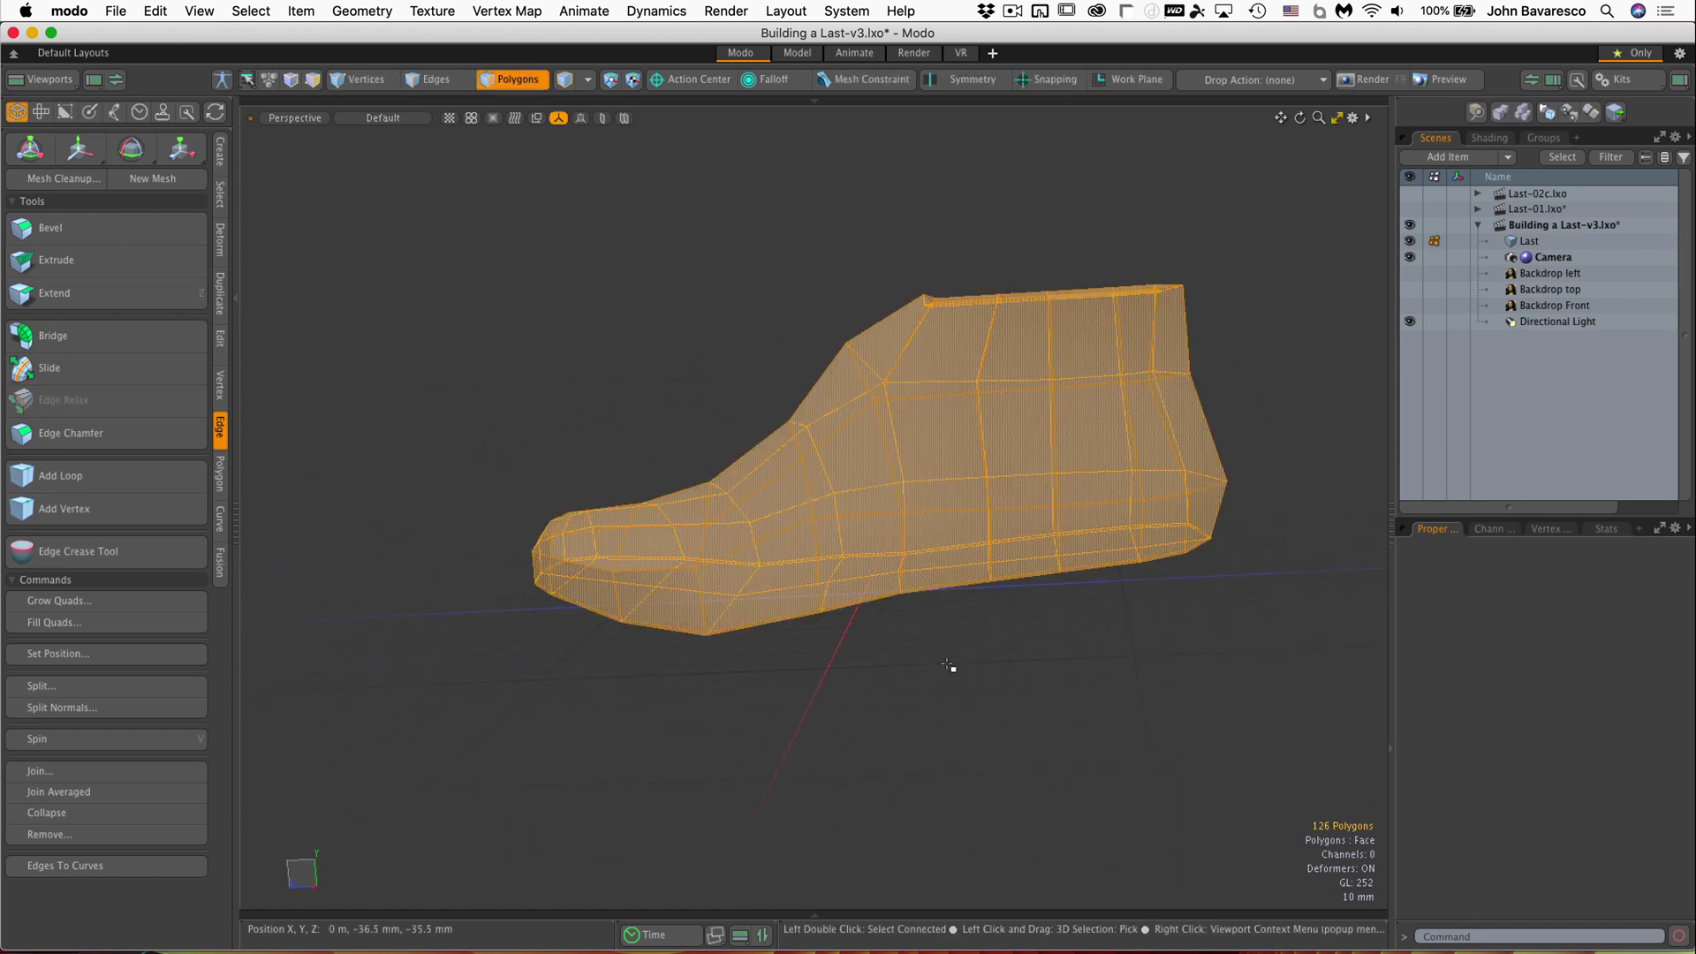
pyautogui.click(266, 333)
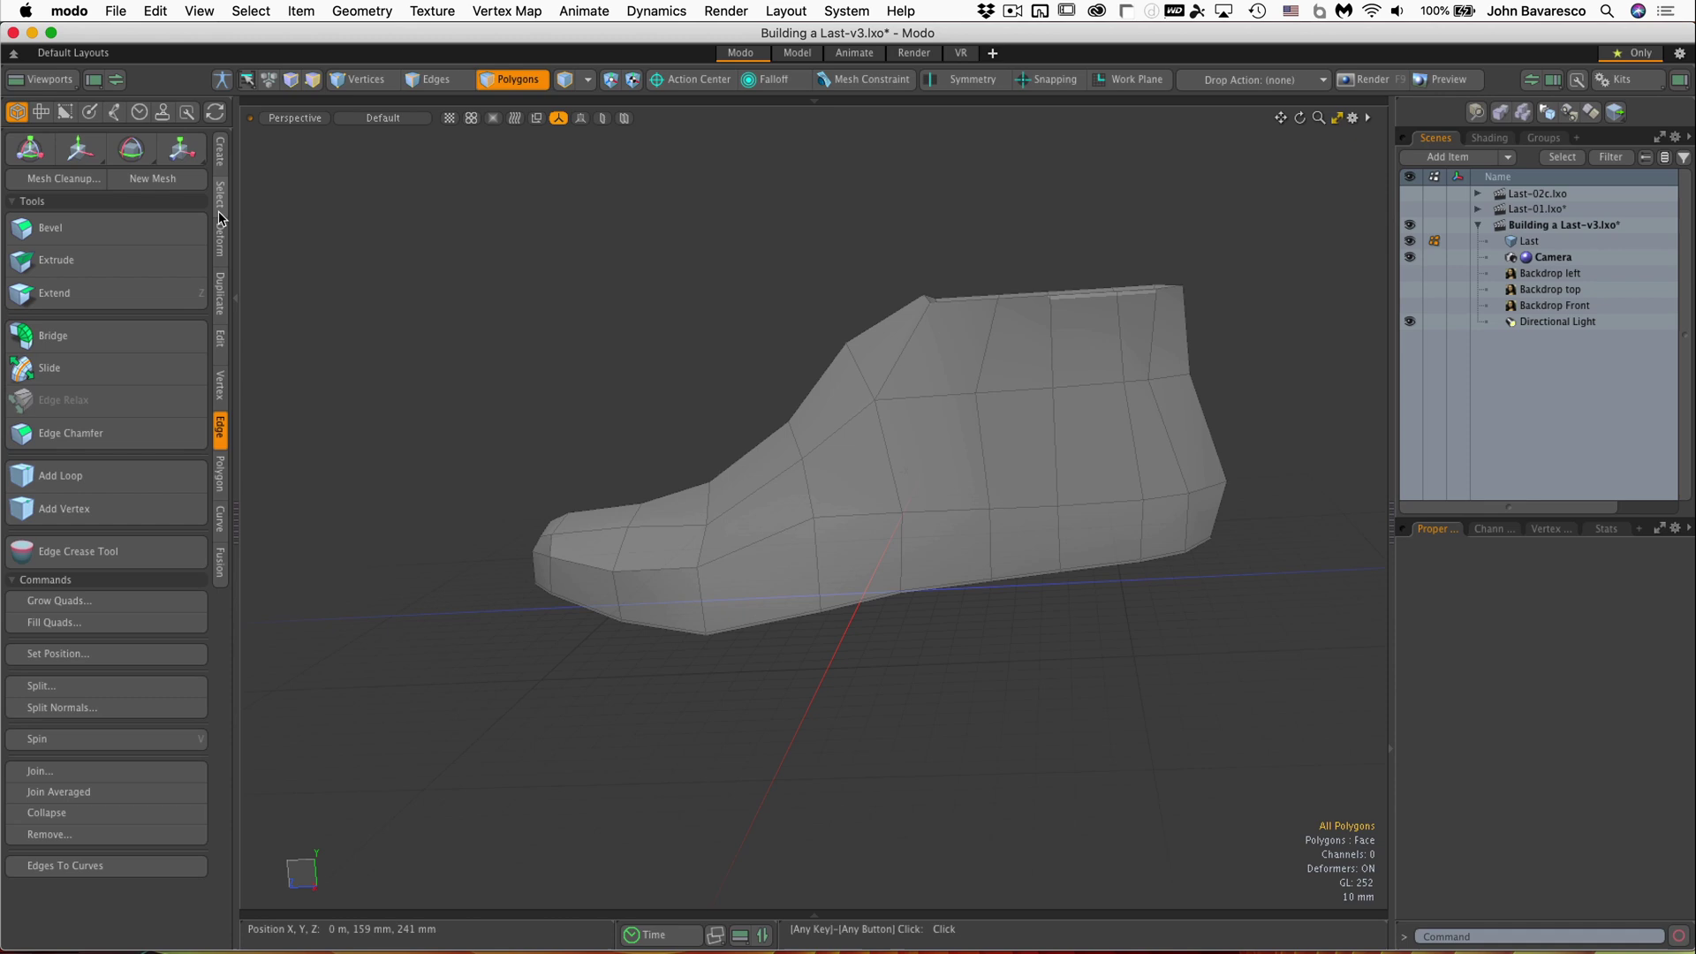
pyautogui.click(221, 340)
pyautogui.click(118, 229)
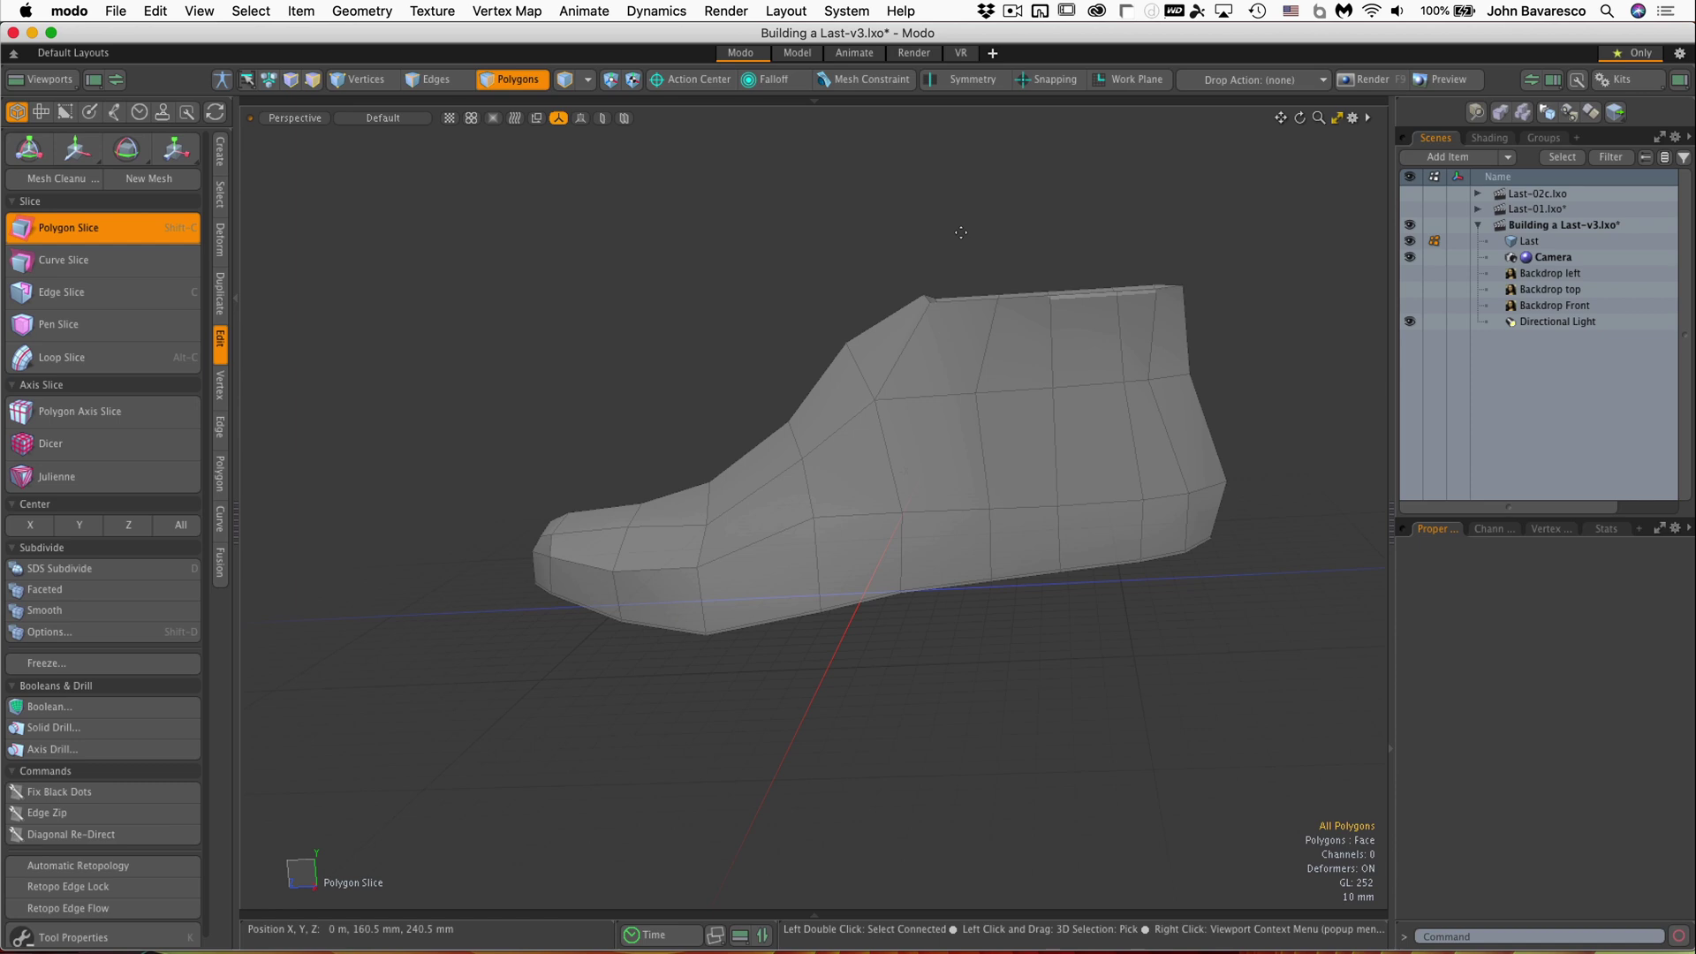
pyautogui.moveTo(964, 214); pyautogui.dragTo(958, 642)
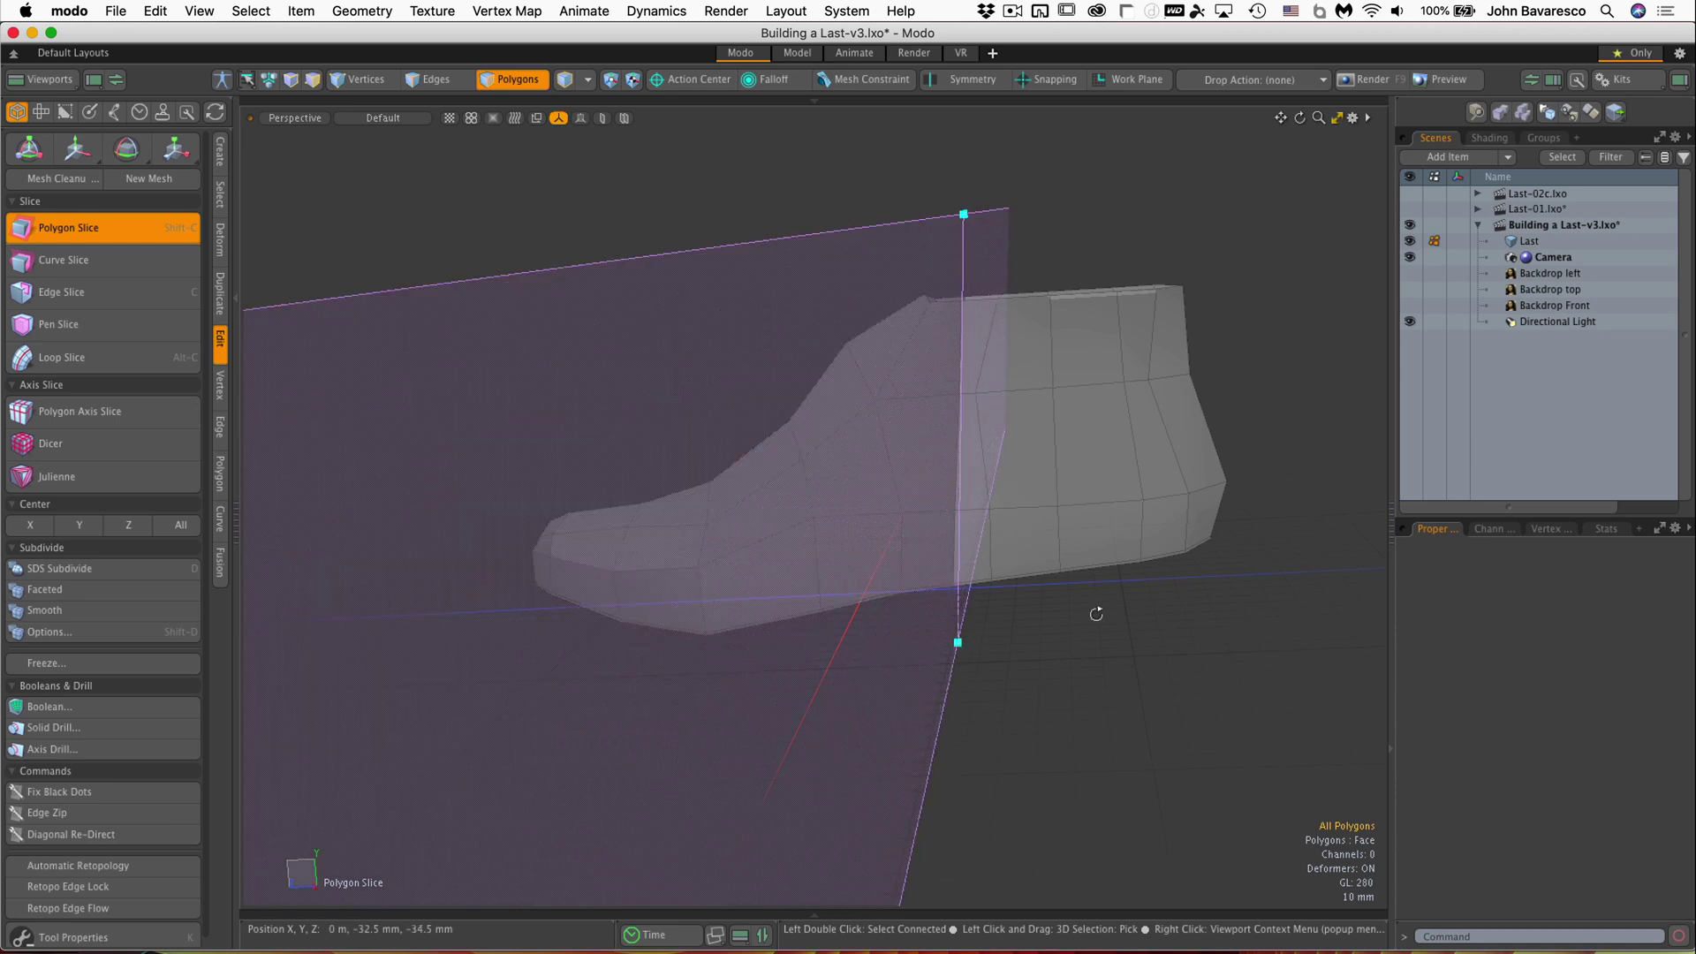
pyautogui.moveTo(1097, 613)
pyautogui.keyDown('alt'); pyautogui.mouseDown()
pyautogui.moveTo(992, 654)
pyautogui.moveTo(898, 632)
pyautogui.moveTo(1094, 613)
pyautogui.moveTo(1096, 631)
pyautogui.mouseUp(); pyautogui.keyUp('alt')
pyautogui.press('q')
pyautogui.scroll(3, 993, 380)
# Select the edge loop made by the slice, examine how it runs around the last, and return to polygon mode
pyautogui.keyDown('alt'); pyautogui.moveTo(993, 381); pyautogui.dragTo(904, 606); pyautogui.keyUp('alt')
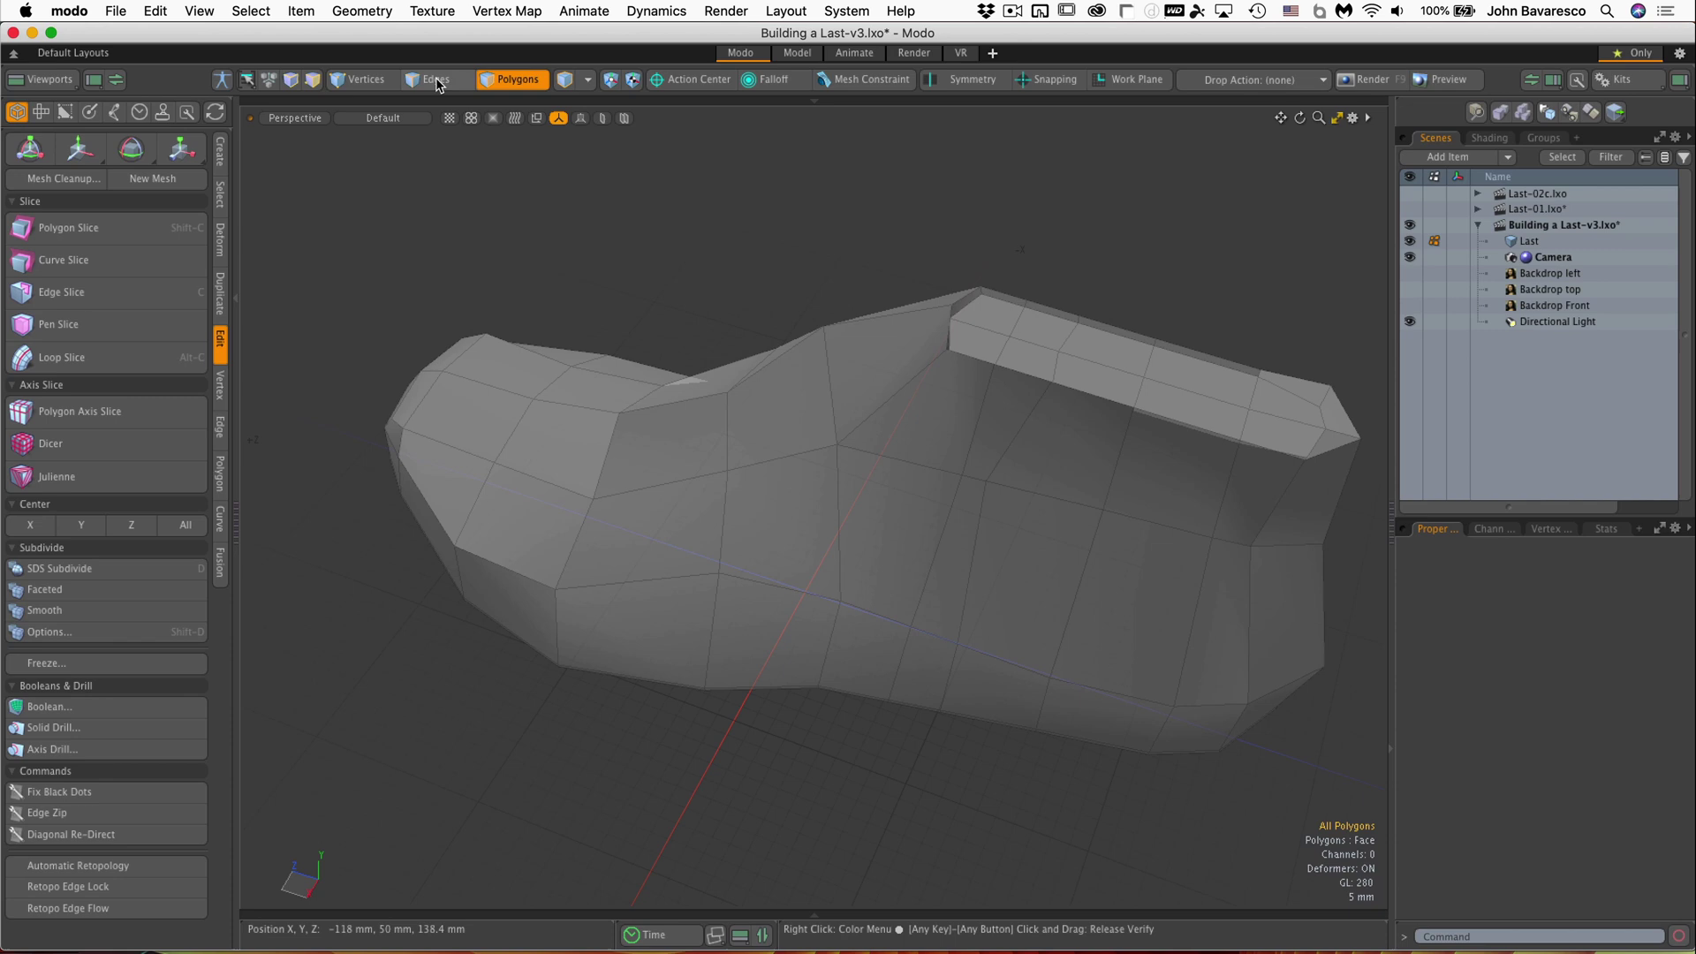
pyautogui.click(436, 83)
pyautogui.doubleClick(976, 424)
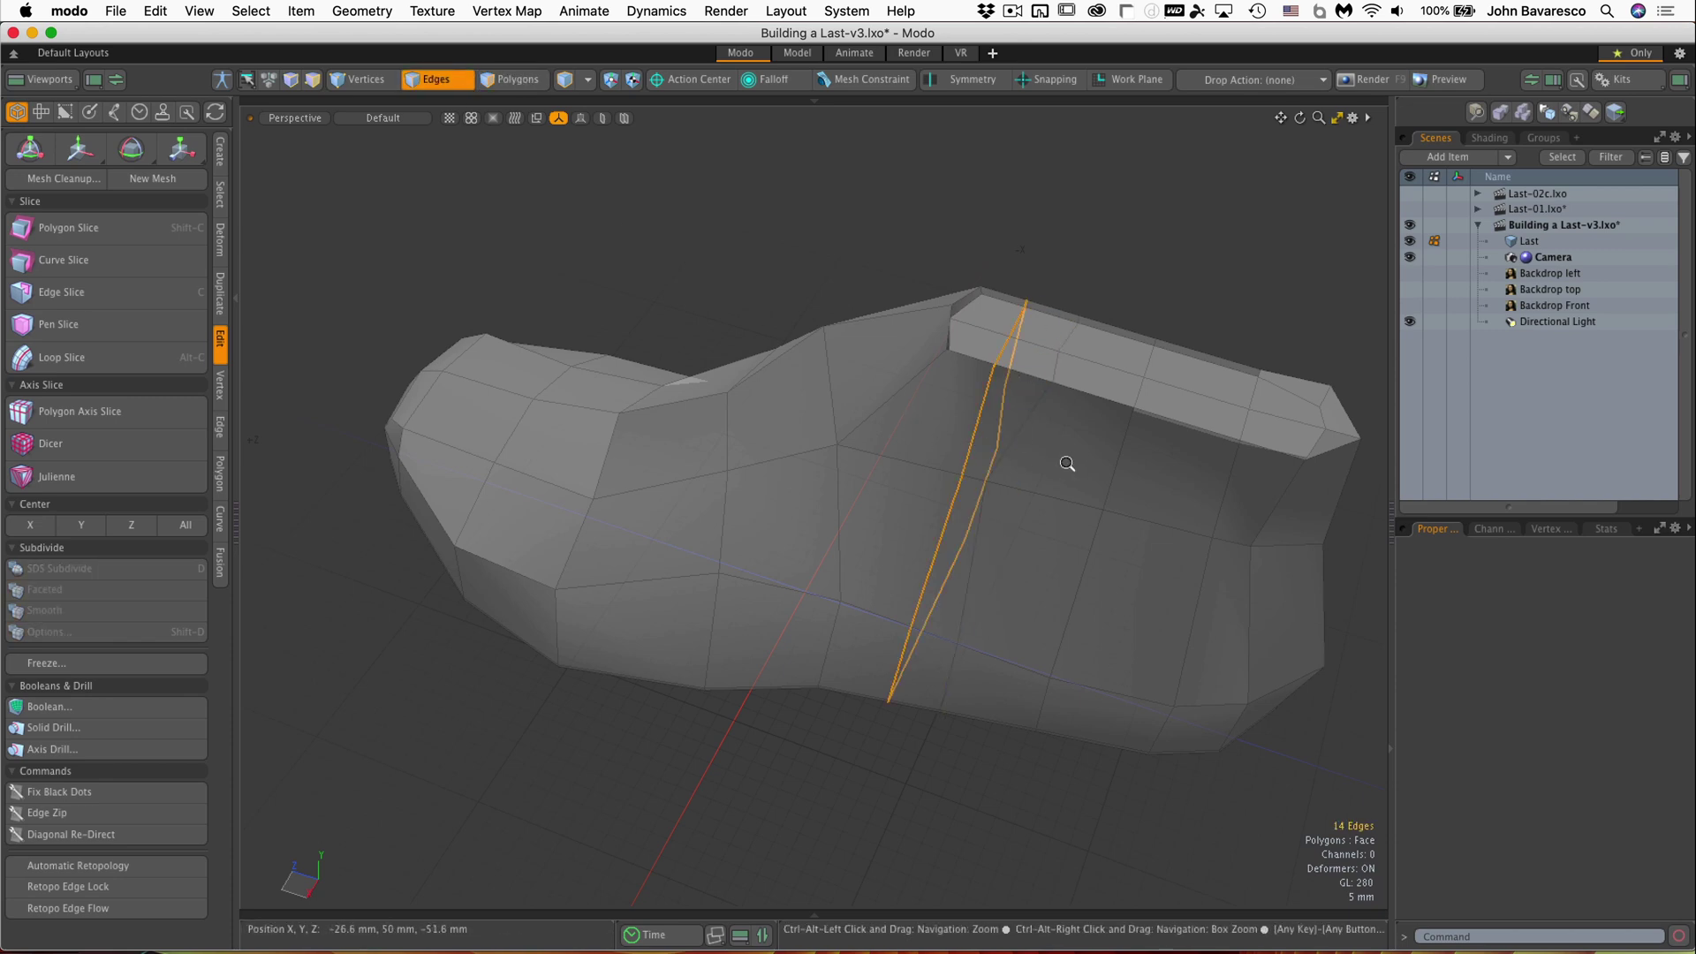
pyautogui.keyDown('ctrl'); pyautogui.keyDown('alt'); pyautogui.moveTo(1067, 464); pyautogui.dragTo(957, 479); pyautogui.keyUp('alt'); pyautogui.keyUp('ctrl')
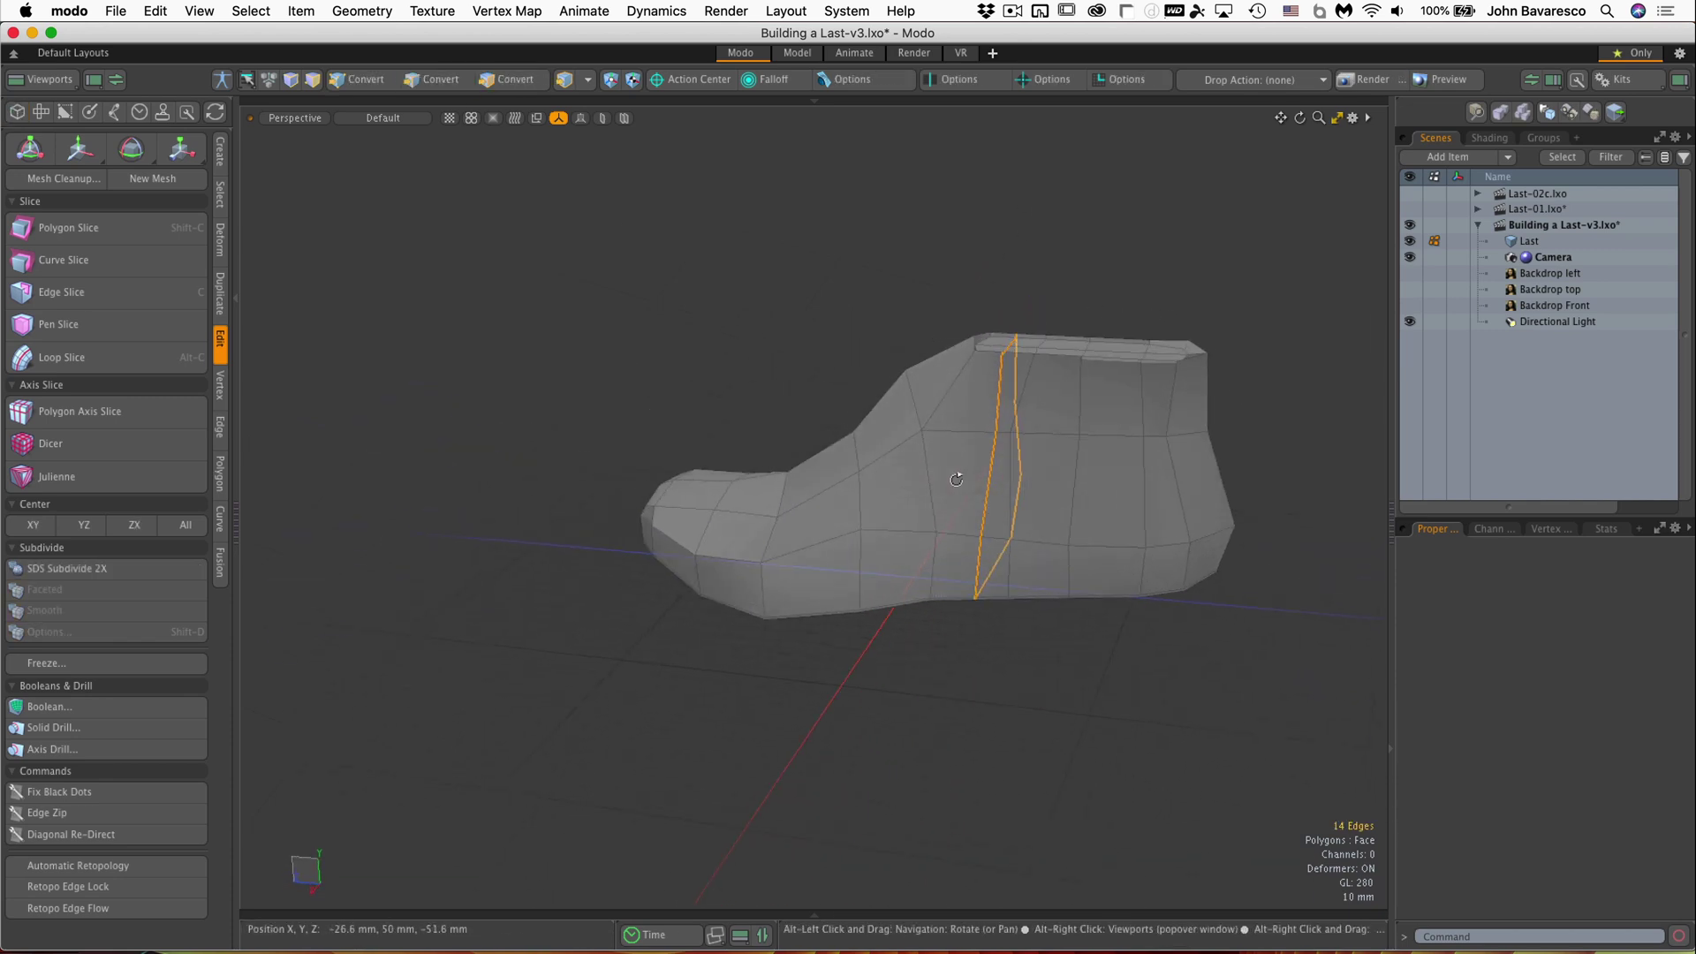
pyautogui.press('3')
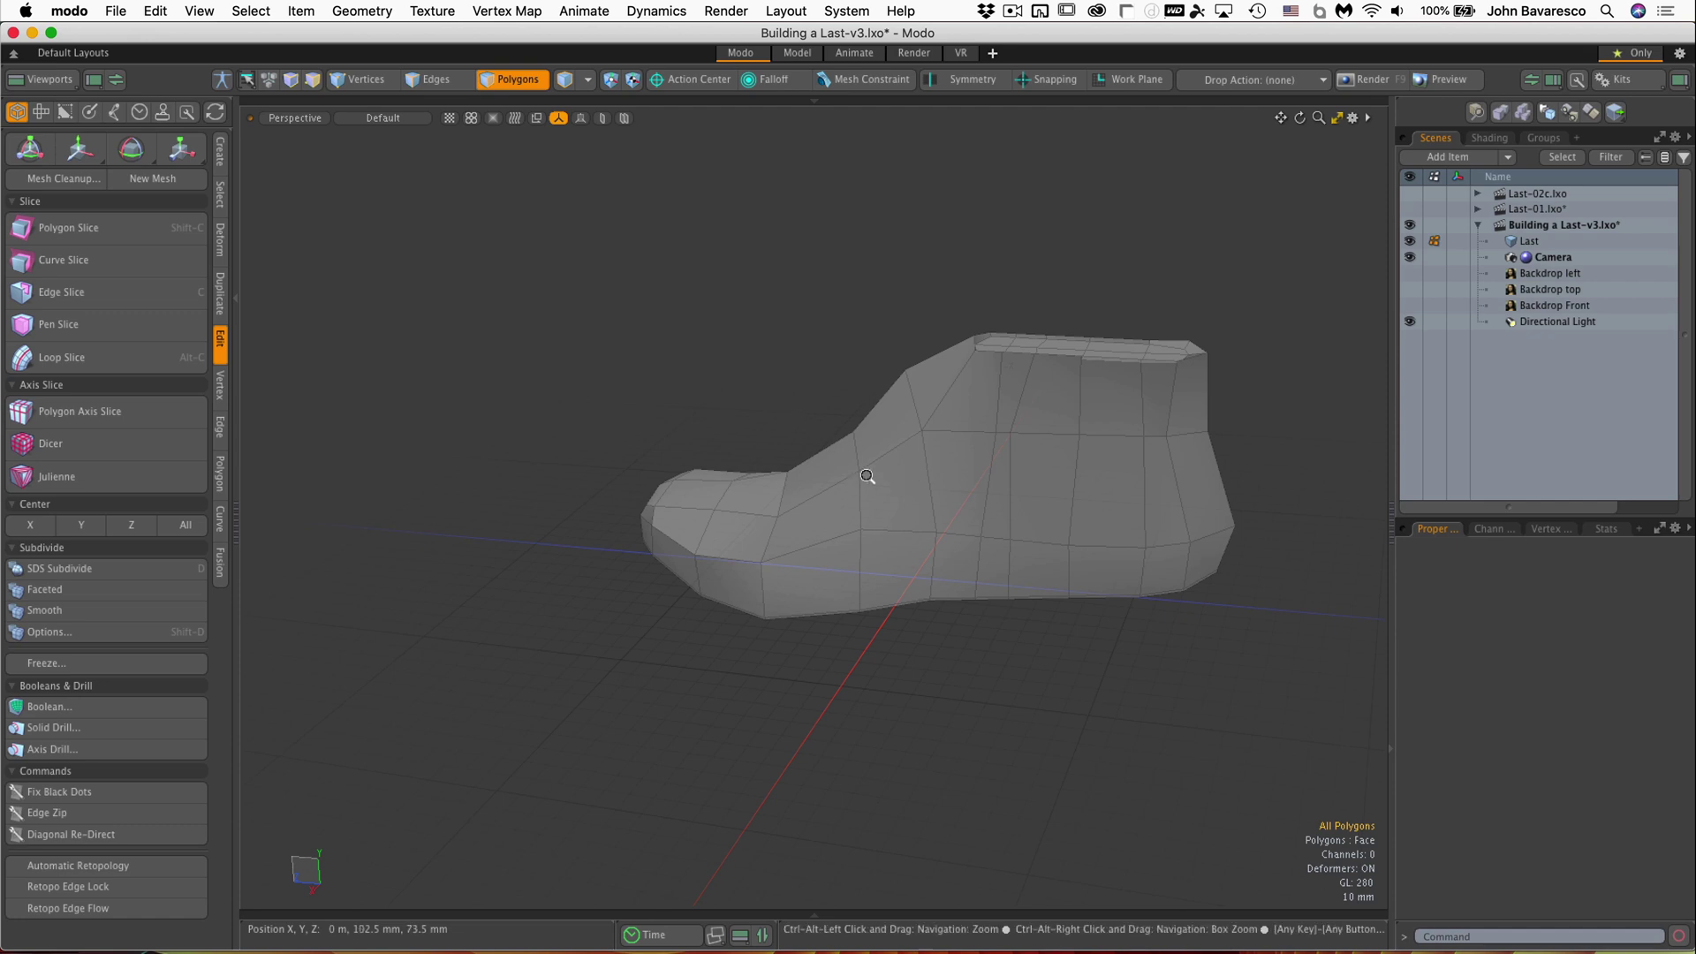
pyautogui.keyDown('ctrl'); pyautogui.keyDown('alt'); pyautogui.moveTo(868, 477); pyautogui.dragTo(799, 439); pyautogui.keyUp('alt'); pyautogui.keyUp('ctrl')
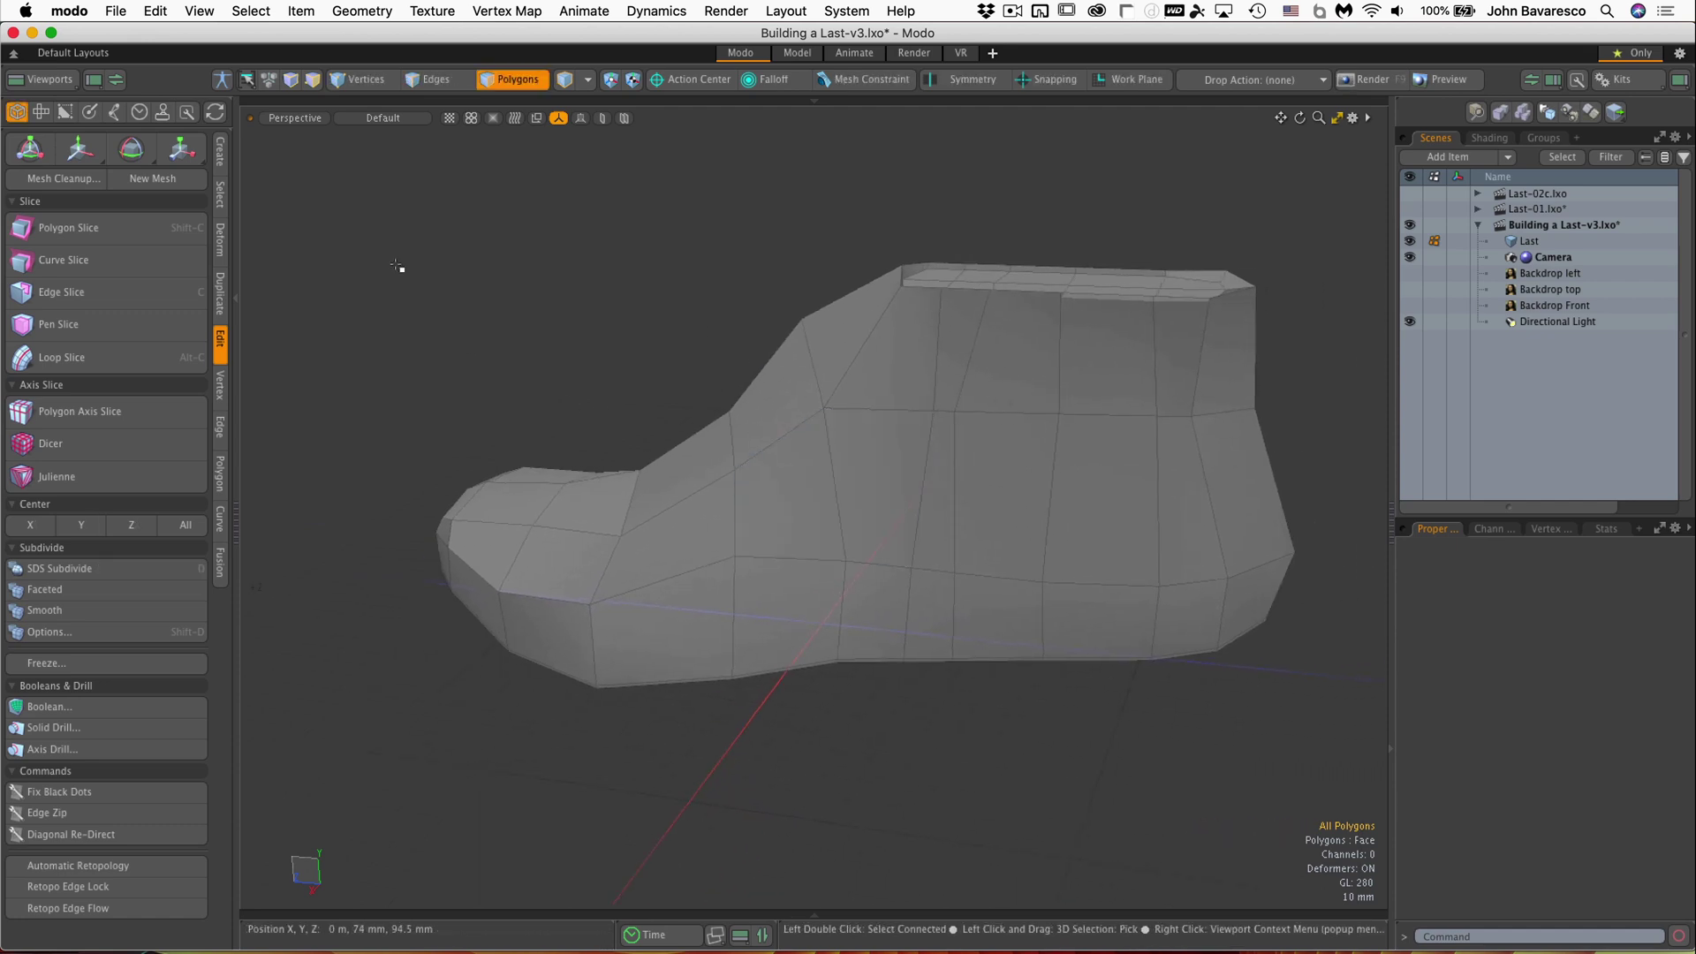
# Subdivide all polygons of the last using the Faceted method with 0.0 % fractal
pyautogui.press('shift')
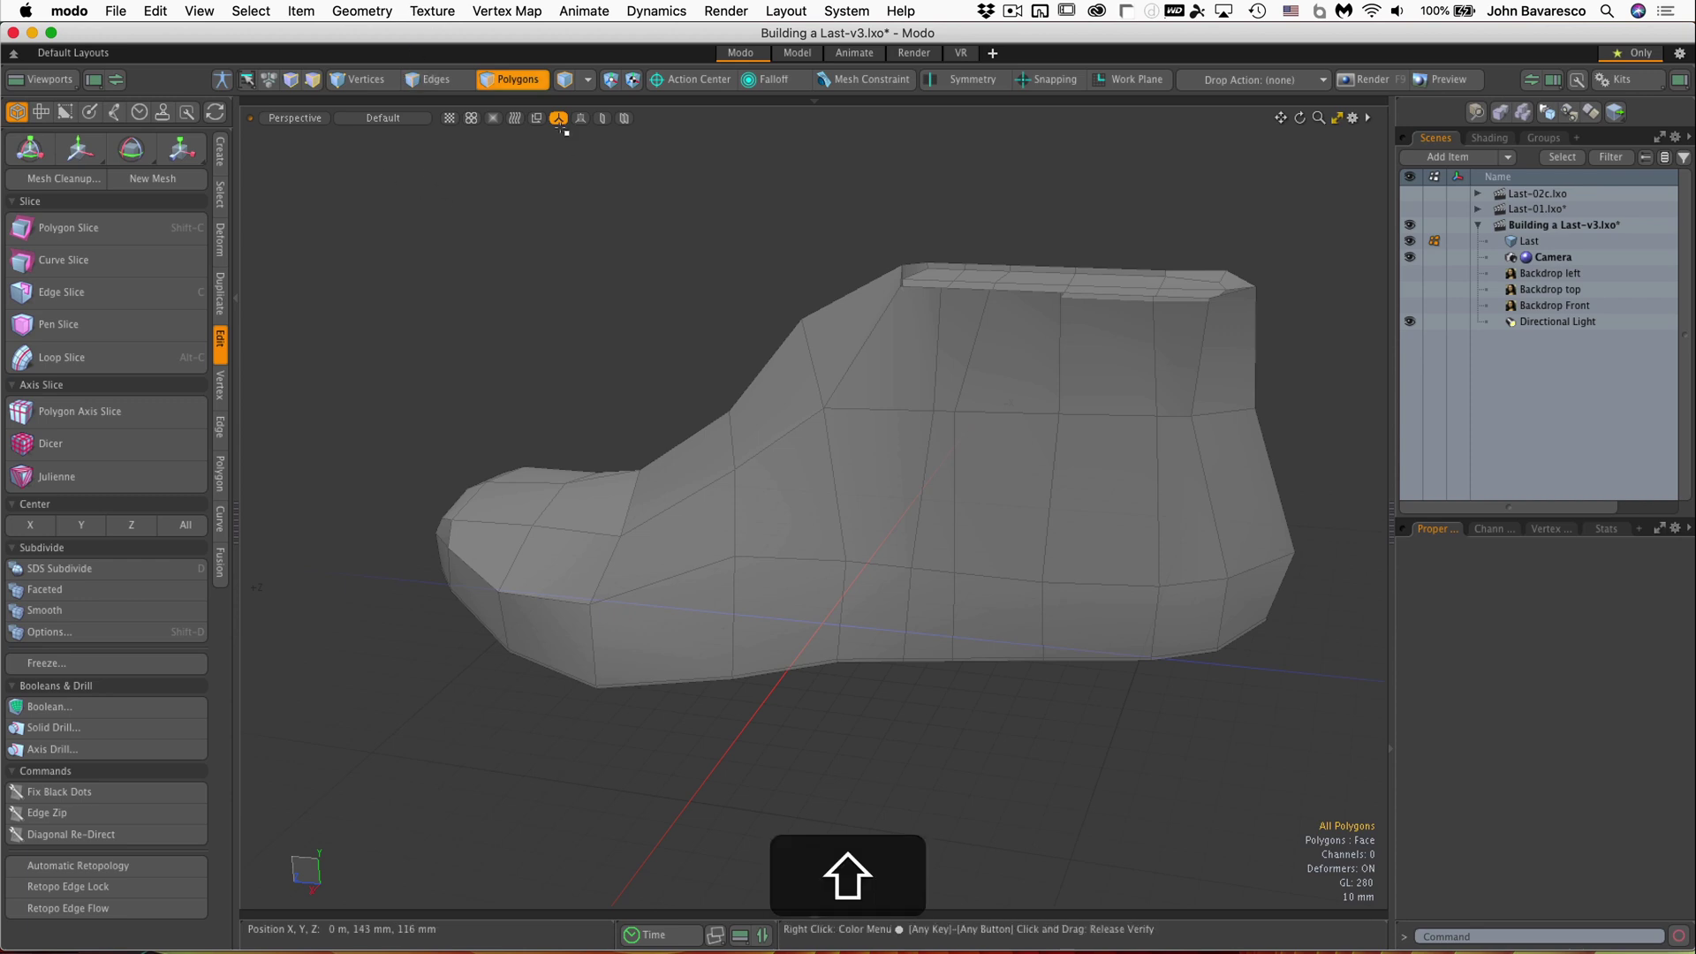
pyautogui.hotkey('shift', 'd')
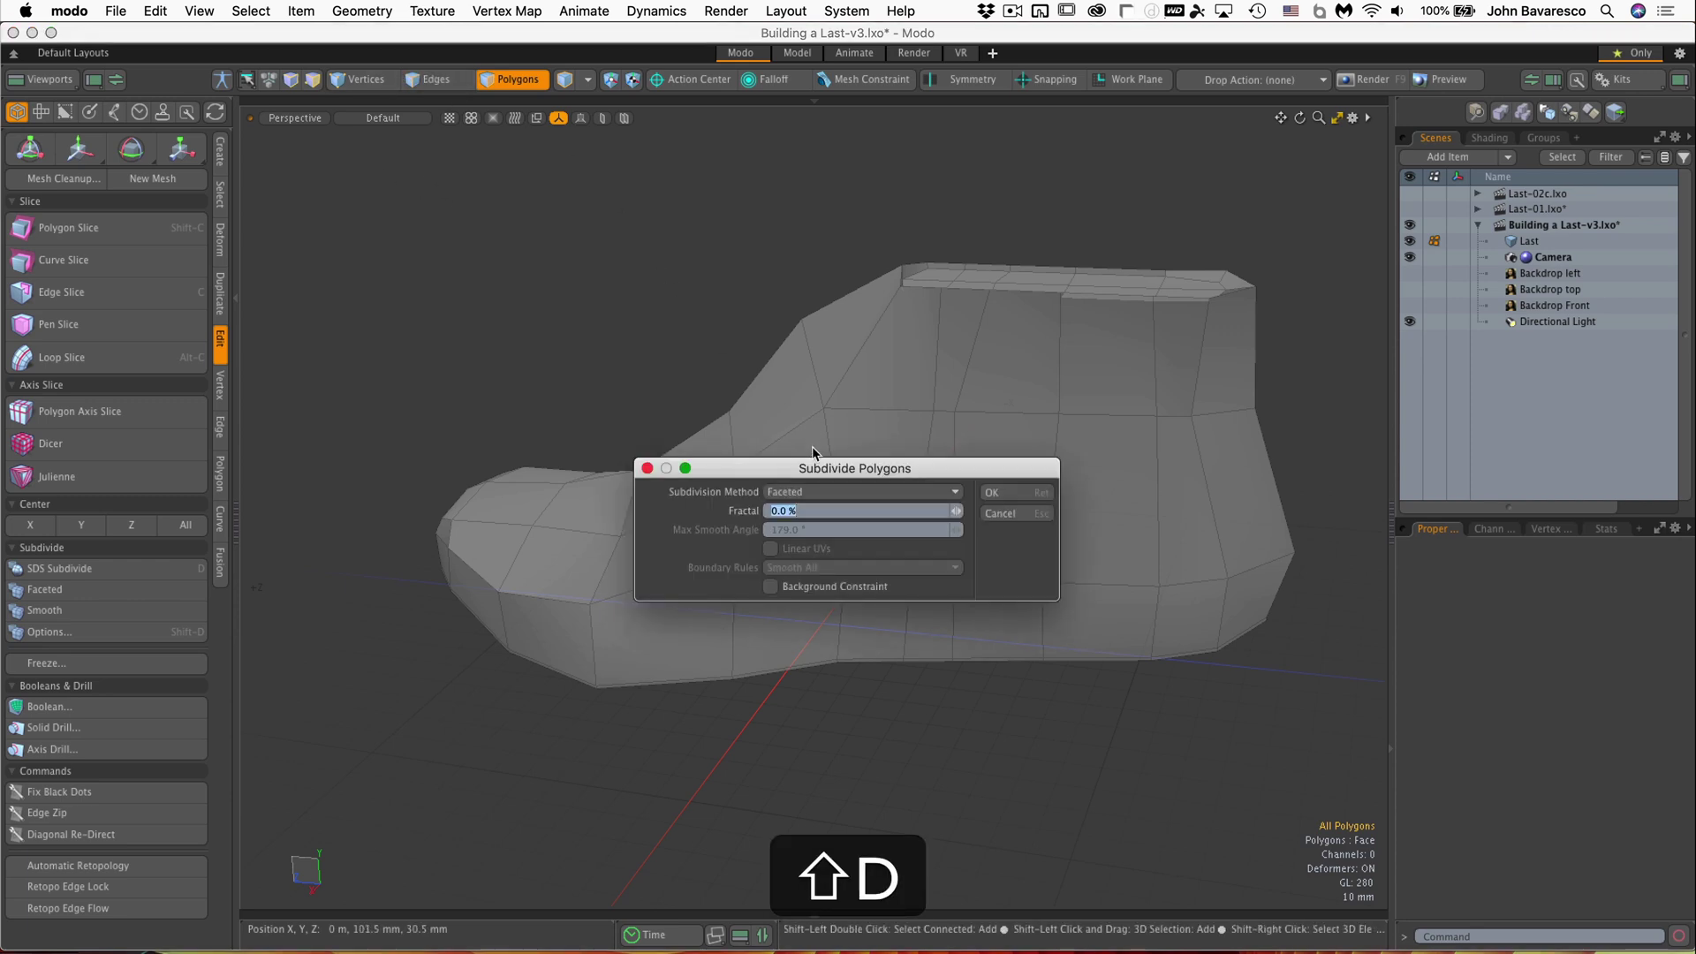
pyautogui.moveTo(815, 468); pyautogui.dragTo(562, 191)
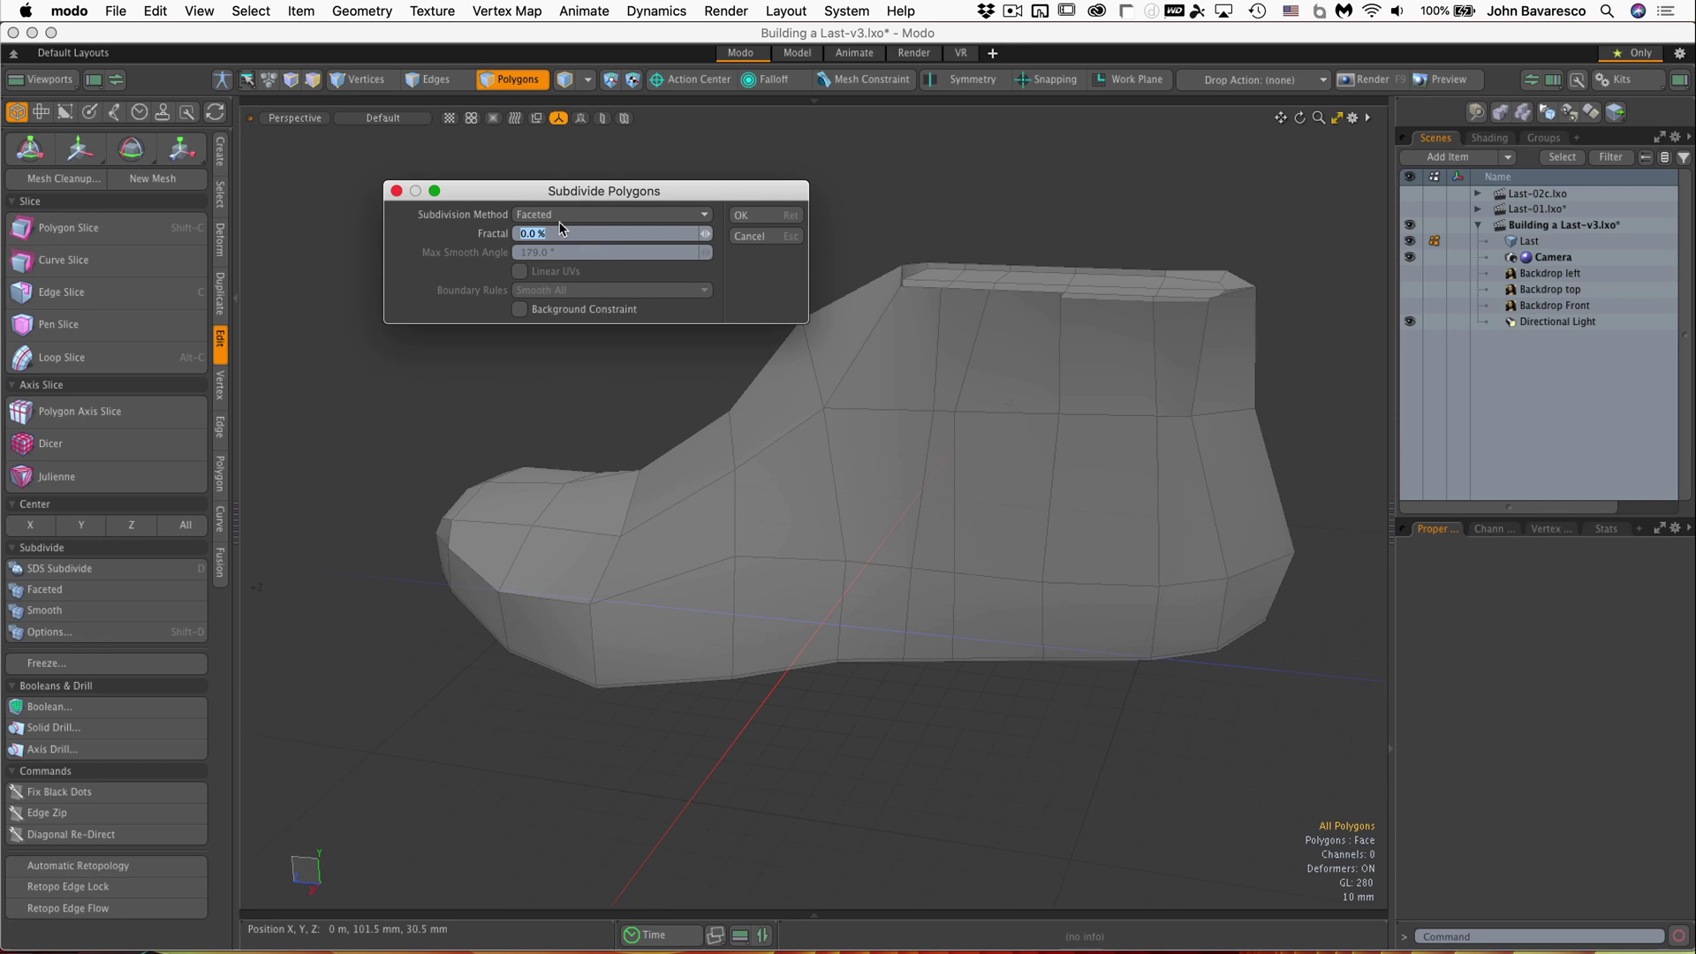
pyautogui.click(562, 213)
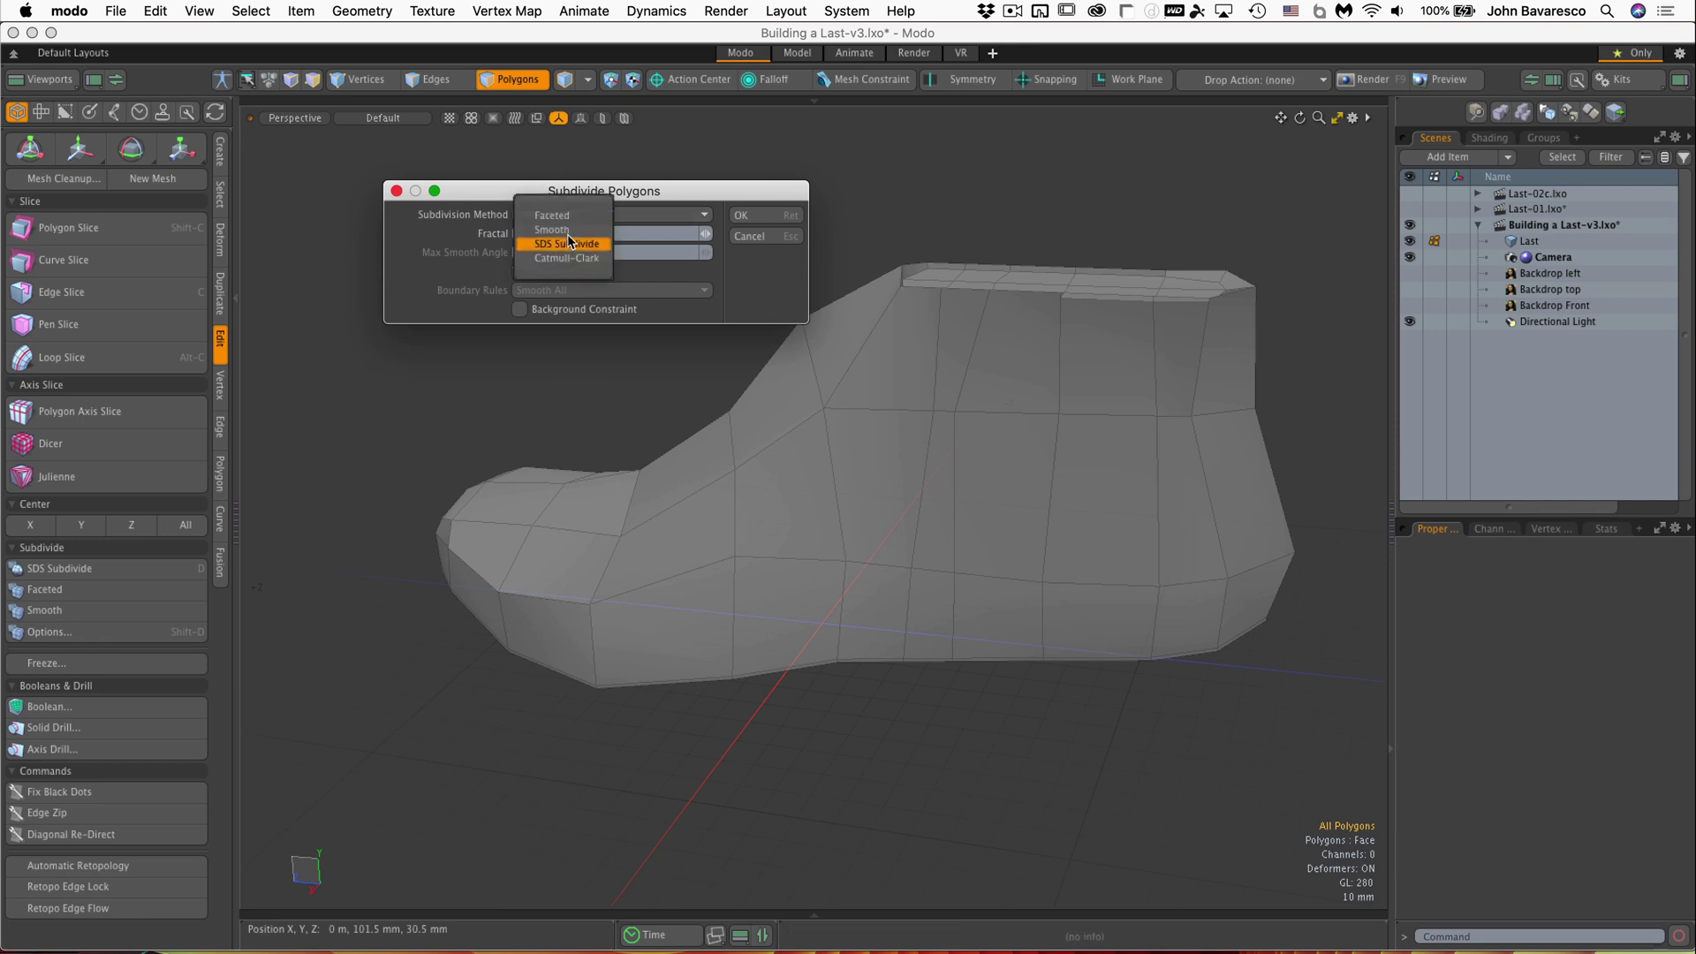
pyautogui.click(579, 216)
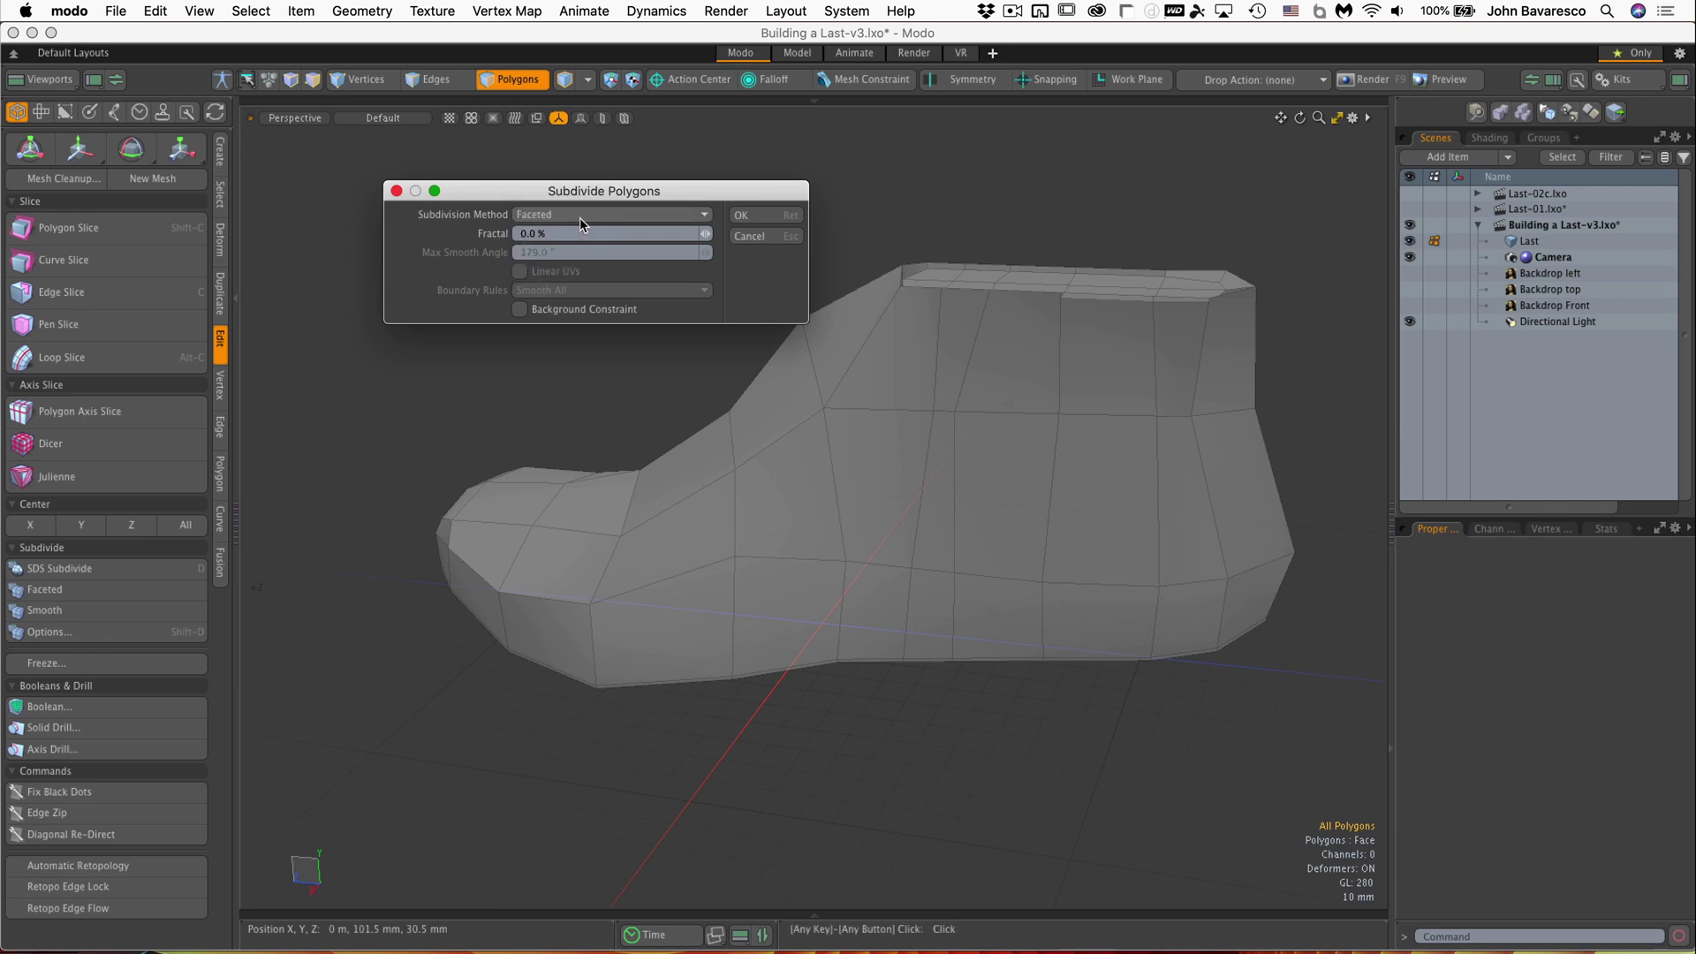
pyautogui.click(778, 214)
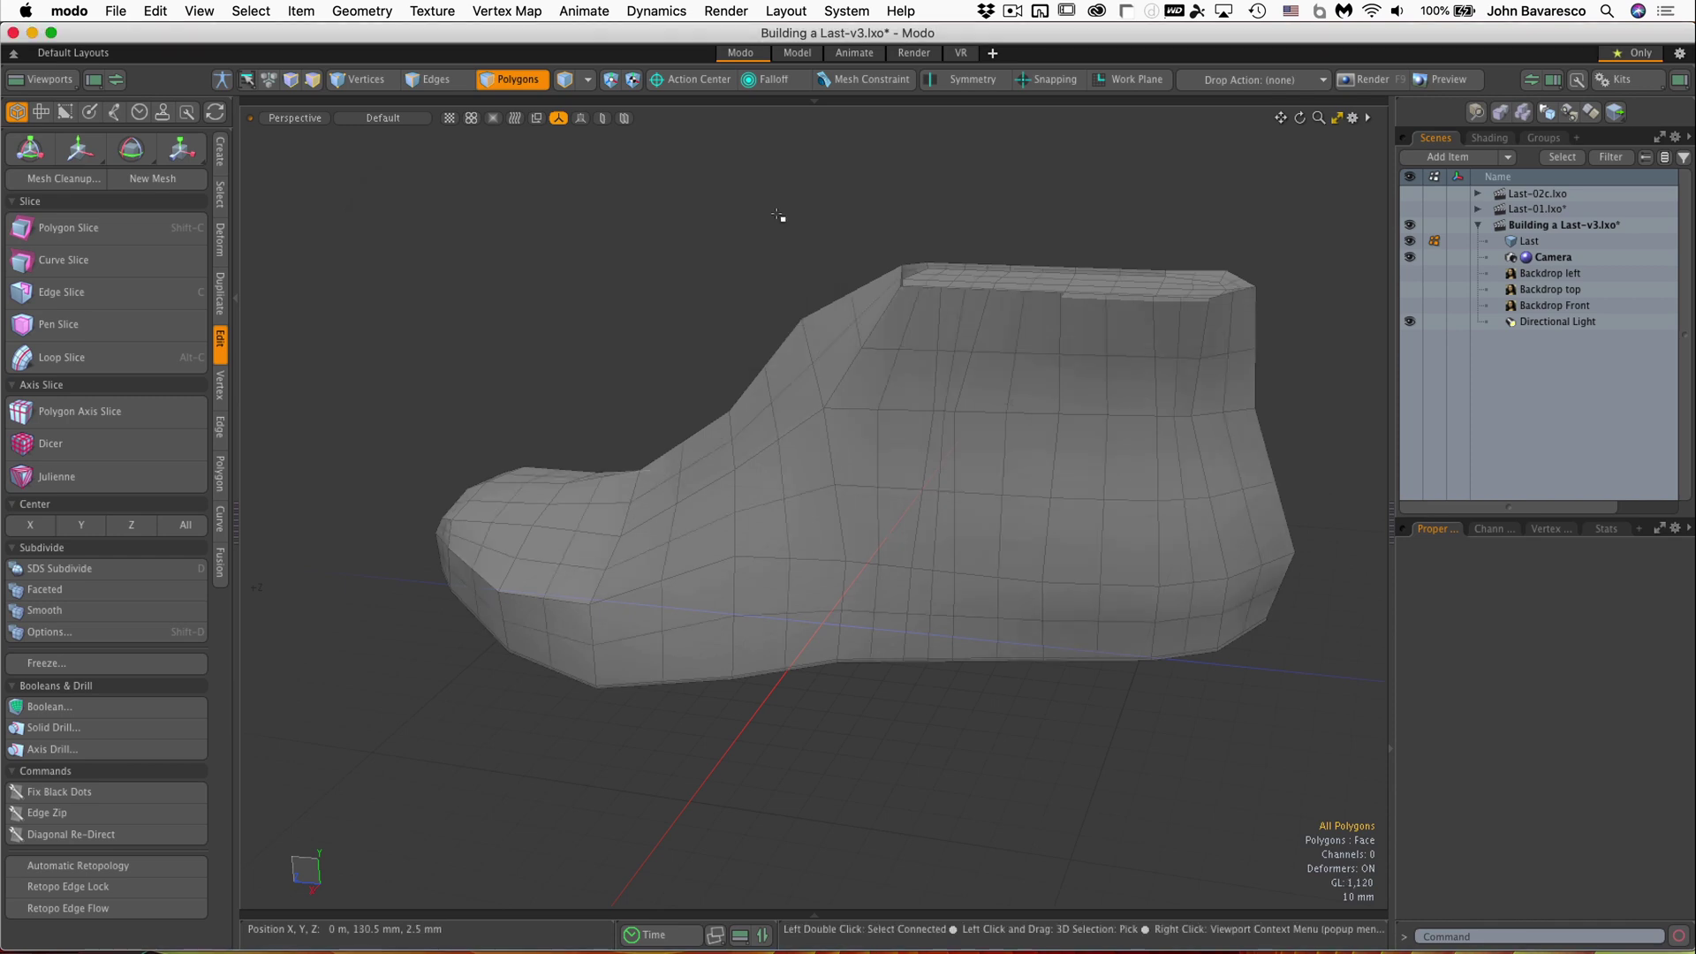
# Use Element Move to adjust individual mesh elements on the instep ridge and on the side of the forefoot
pyautogui.keyDown('alt'); pyautogui.moveTo(977, 398); pyautogui.dragTo(1069, 394); pyautogui.keyUp('alt')
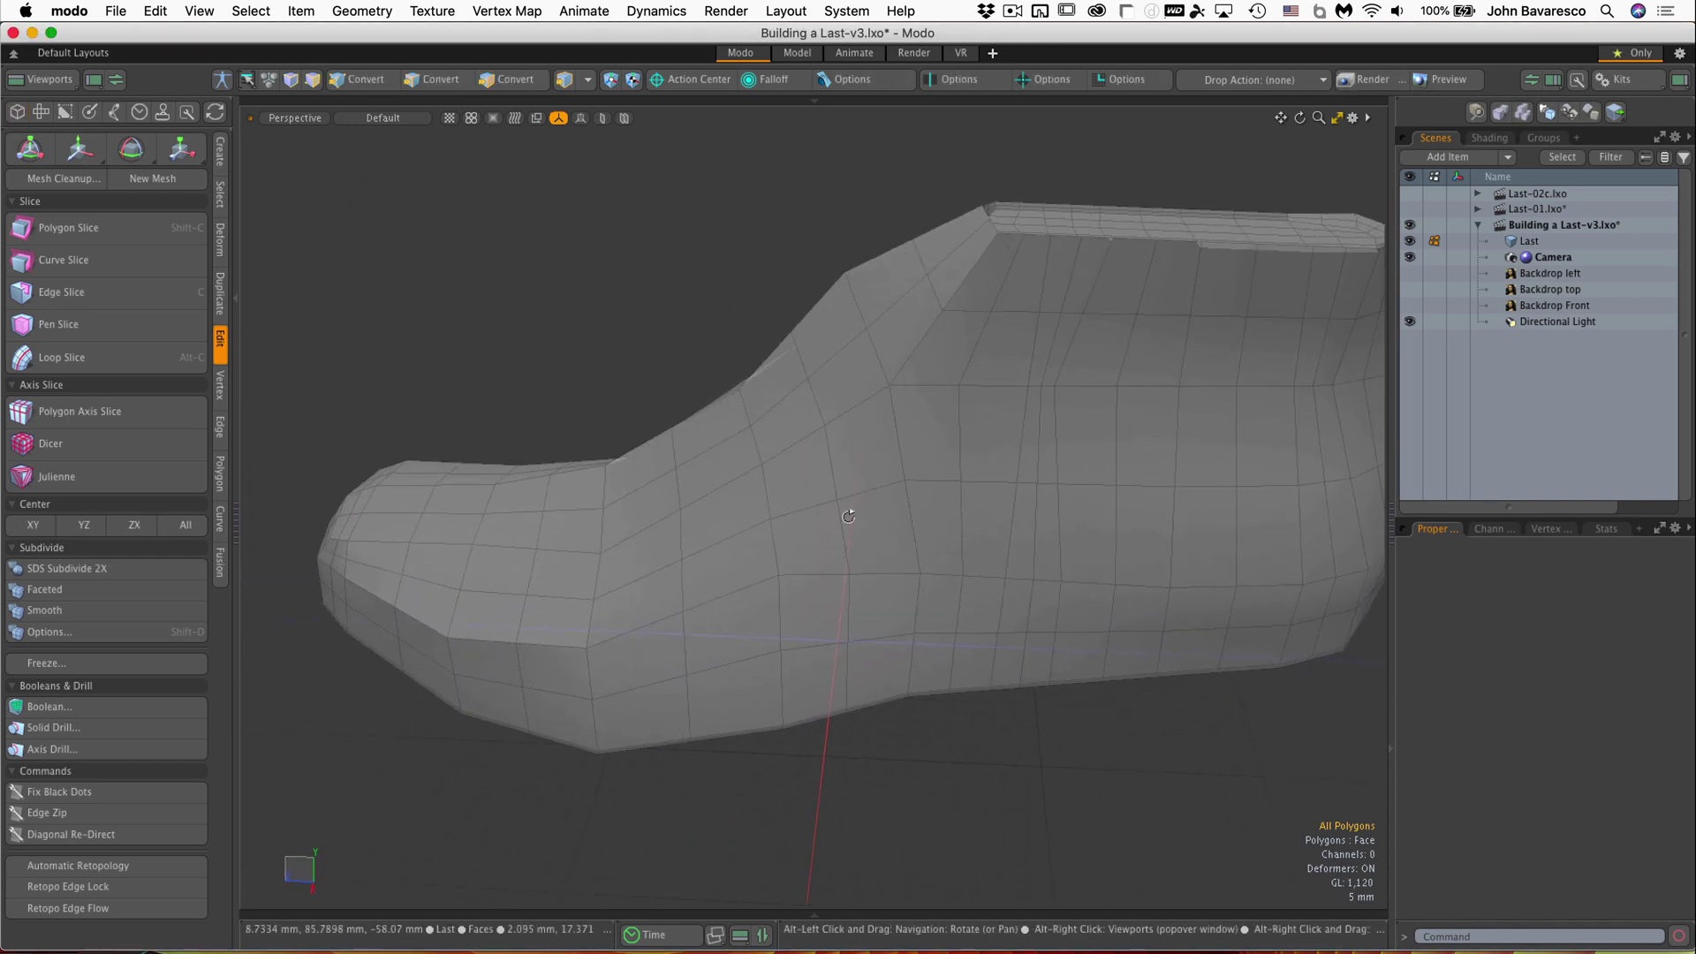
pyautogui.keyDown('ctrl'); pyautogui.keyDown('alt'); pyautogui.moveTo(890, 473); pyautogui.dragTo(763, 475); pyautogui.keyUp('alt'); pyautogui.keyUp('ctrl')
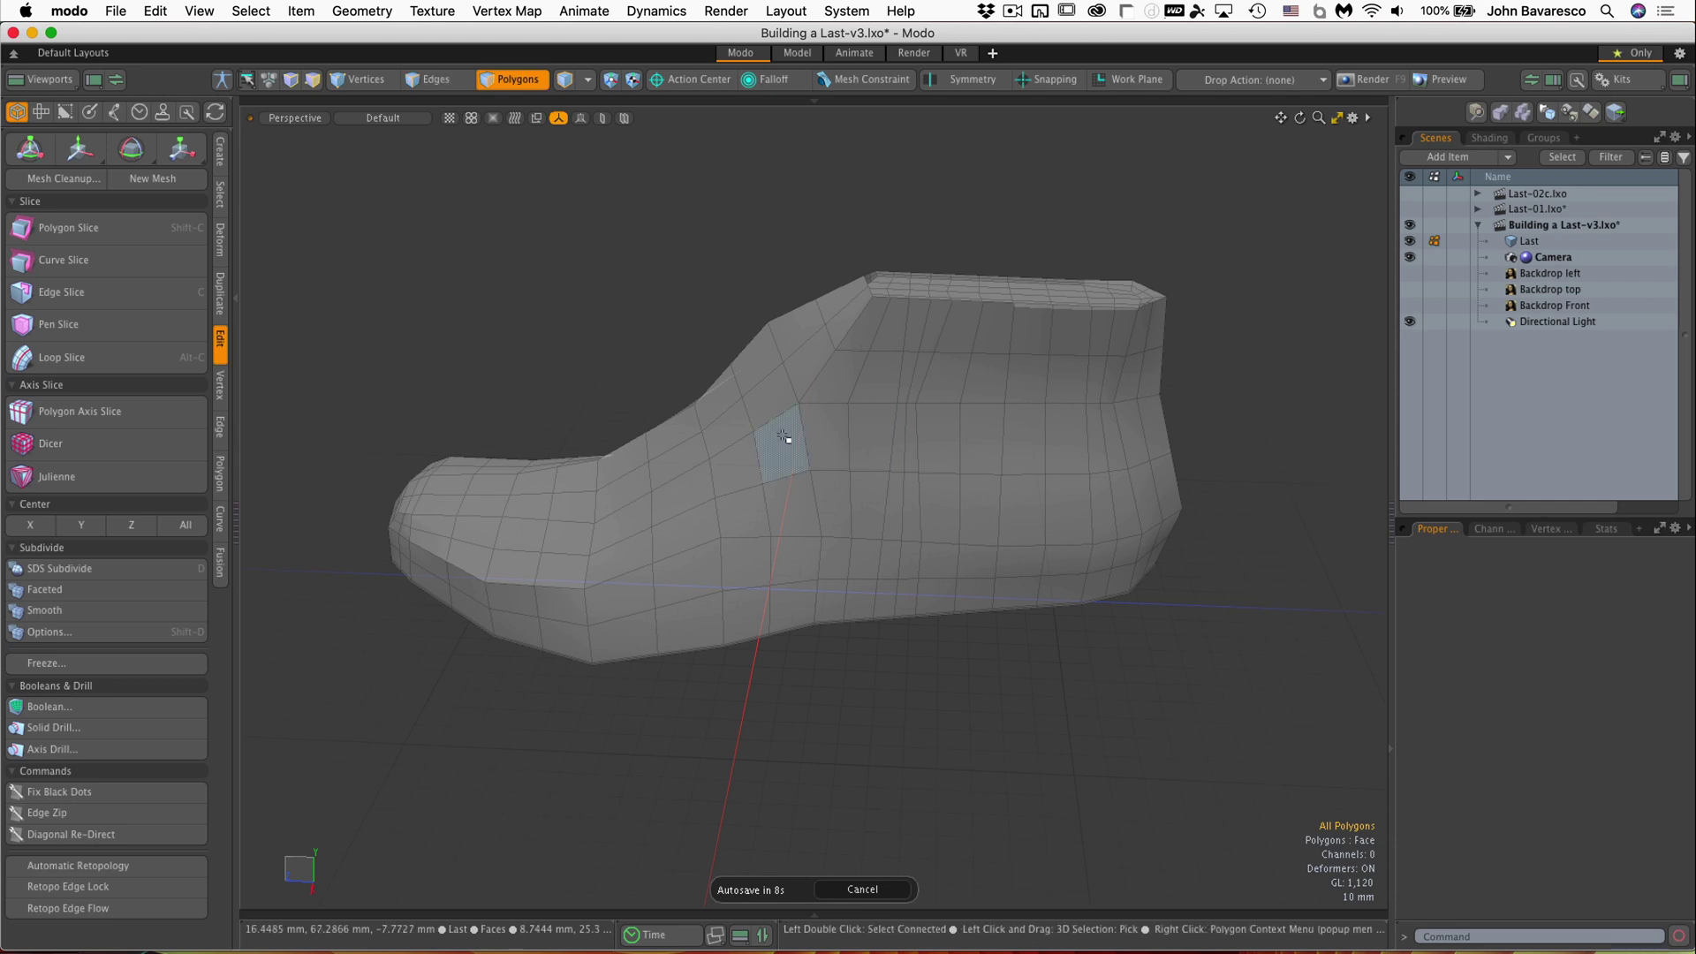
pyautogui.keyDown('alt'); pyautogui.moveTo(761, 371); pyautogui.dragTo(826, 495); pyautogui.keyUp('alt')
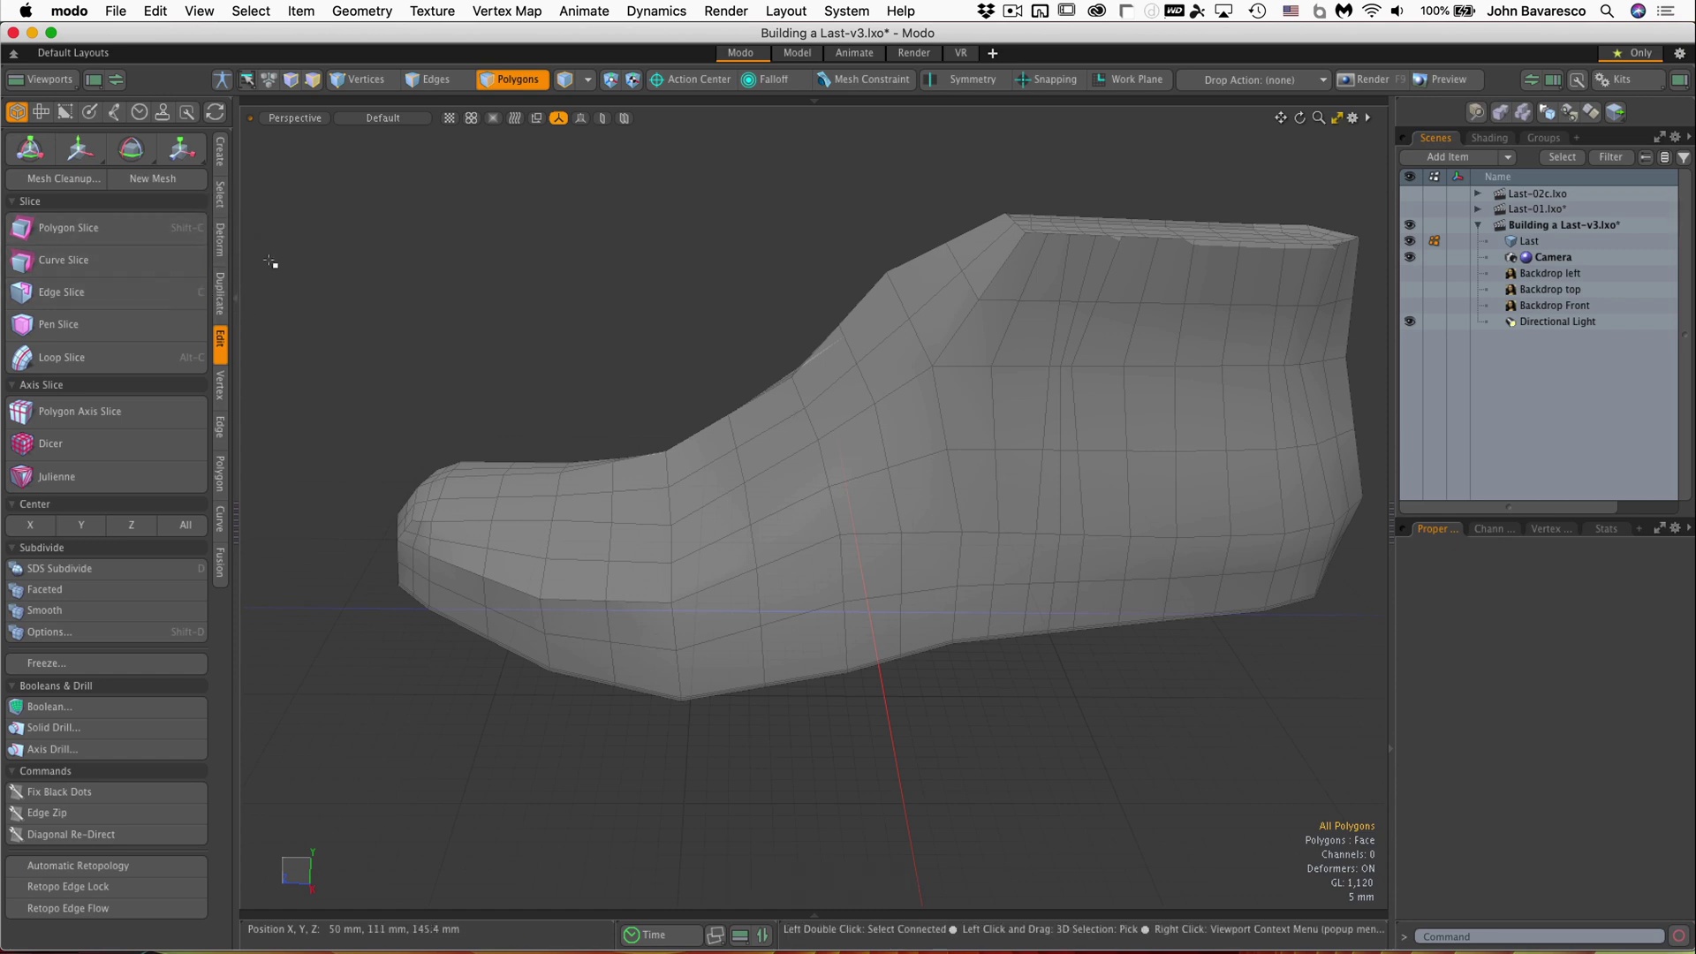
pyautogui.click(220, 243)
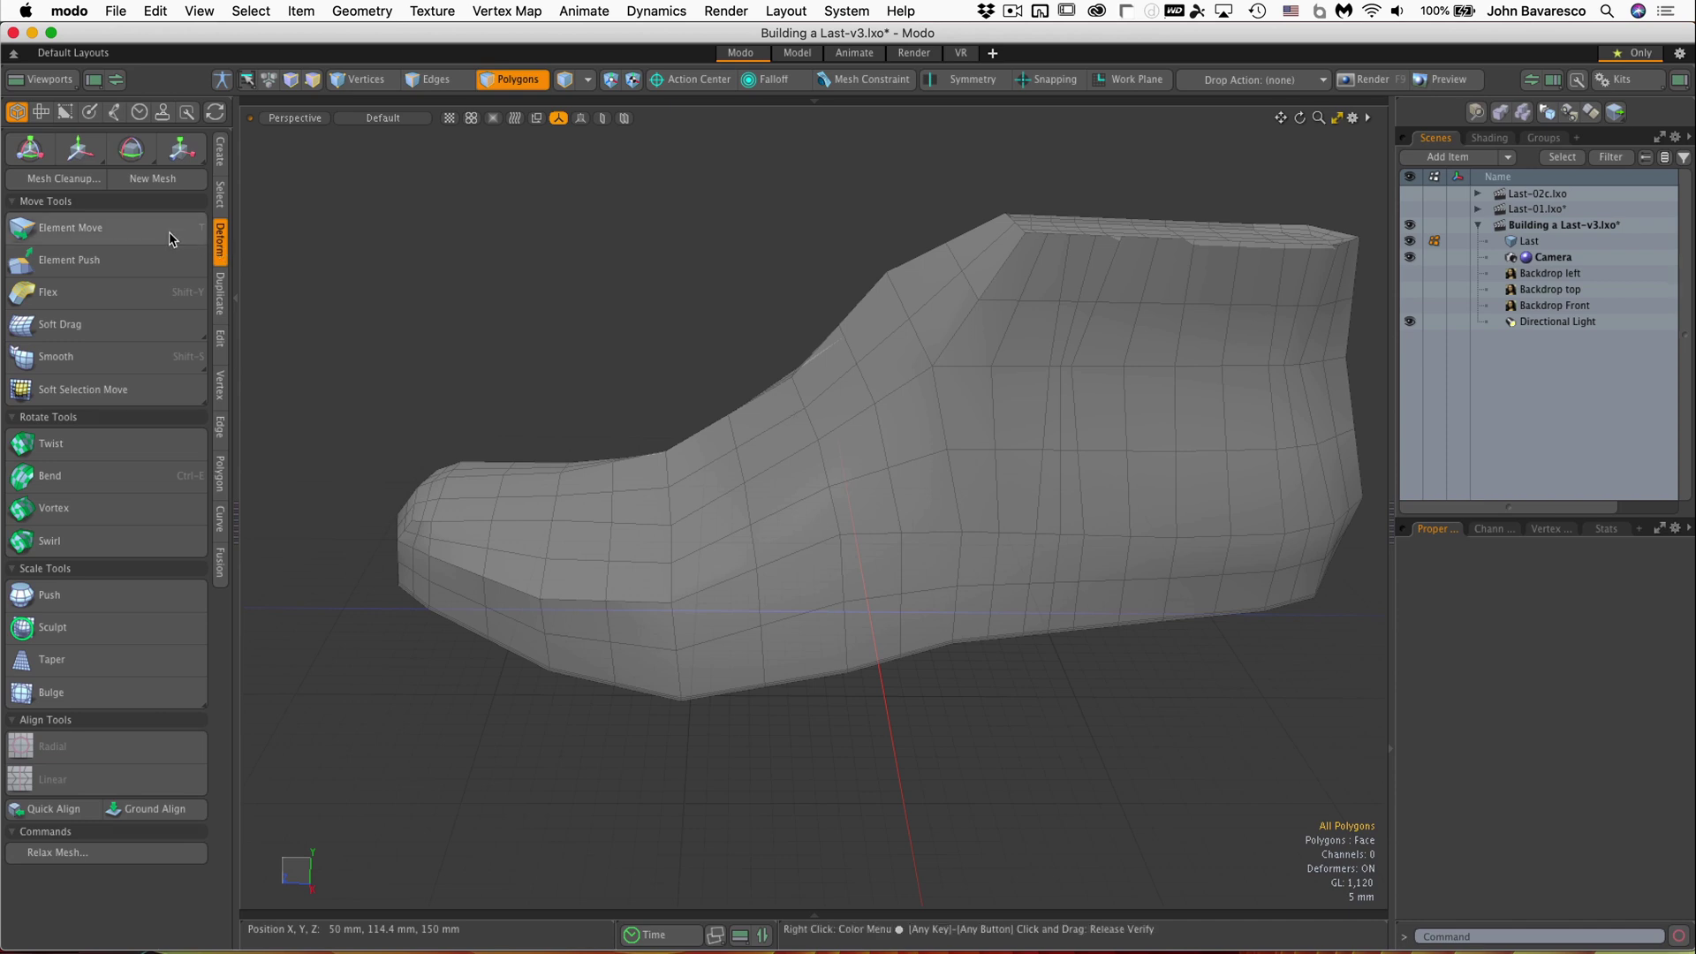
pyautogui.click(170, 235)
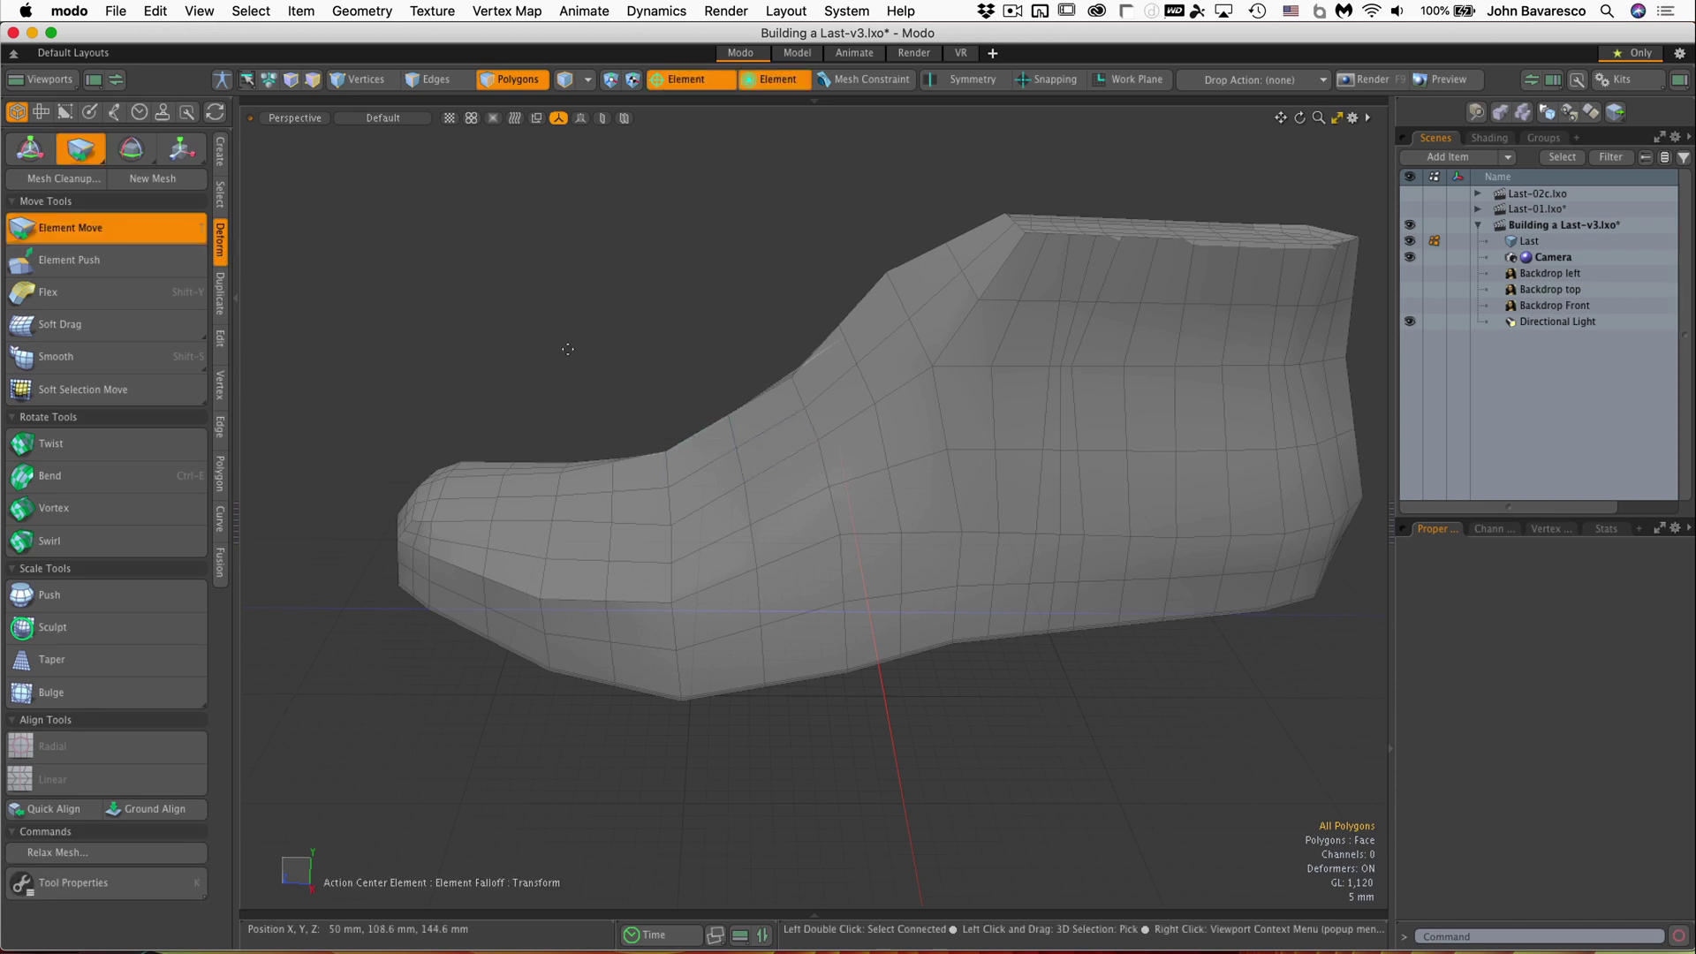
pyautogui.keyDown('alt'); pyautogui.moveTo(567, 349); pyautogui.dragTo(682, 408); pyautogui.keyUp('alt')
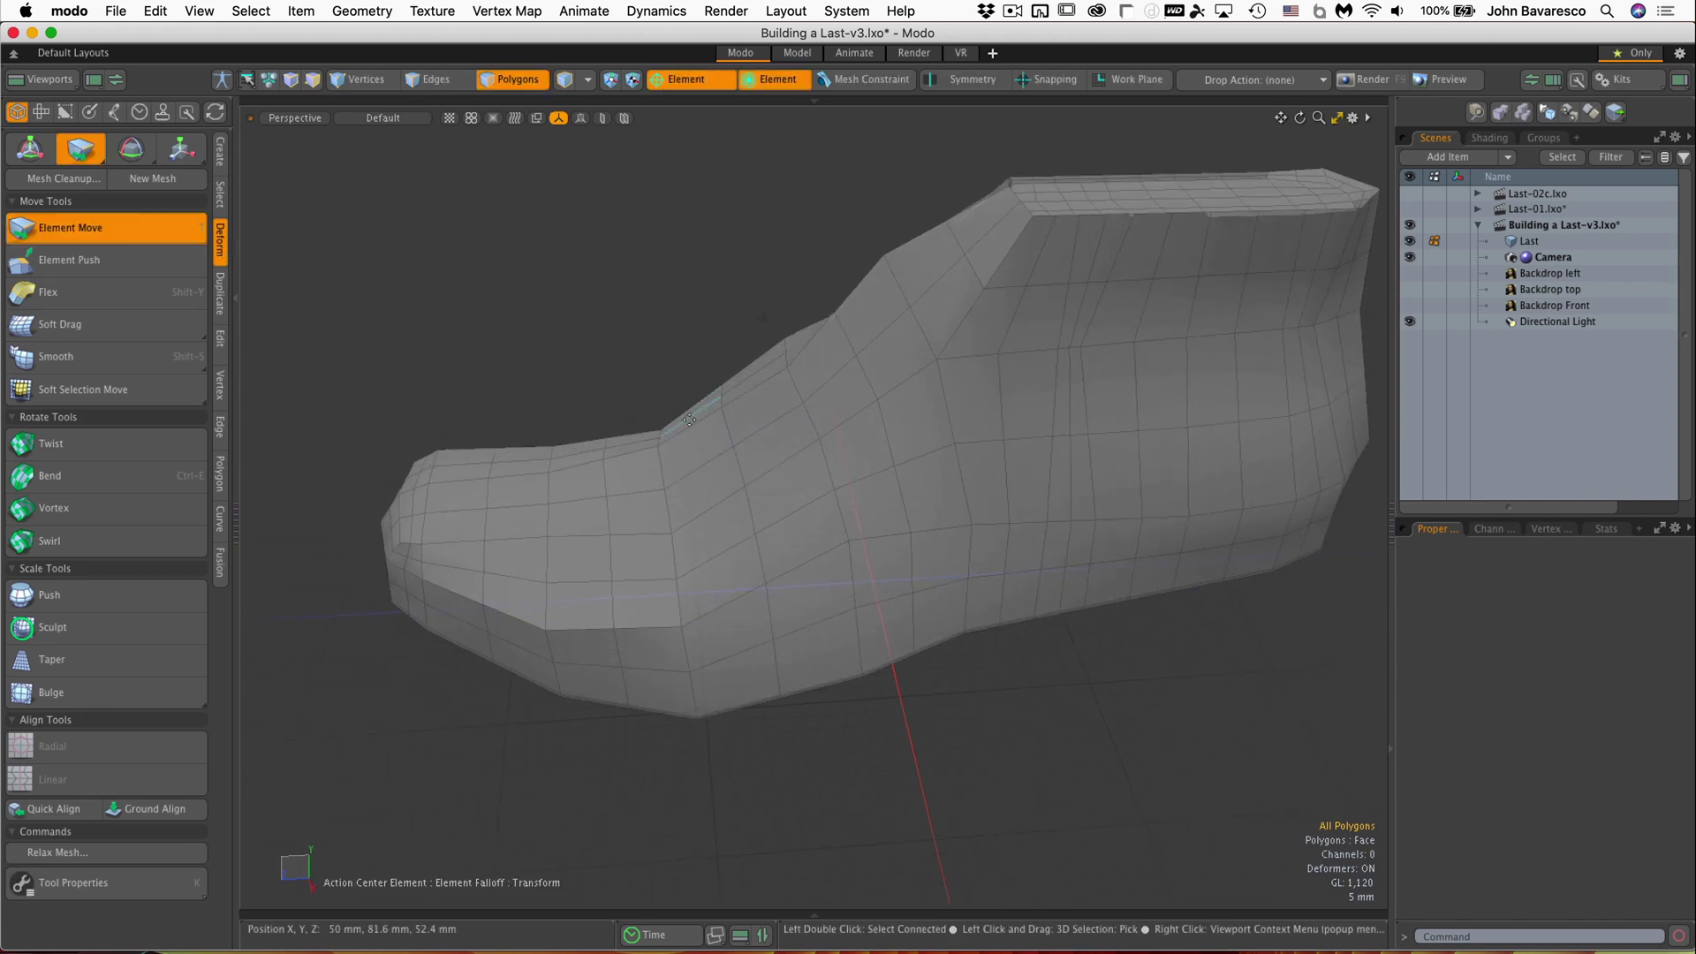
pyautogui.click(694, 427)
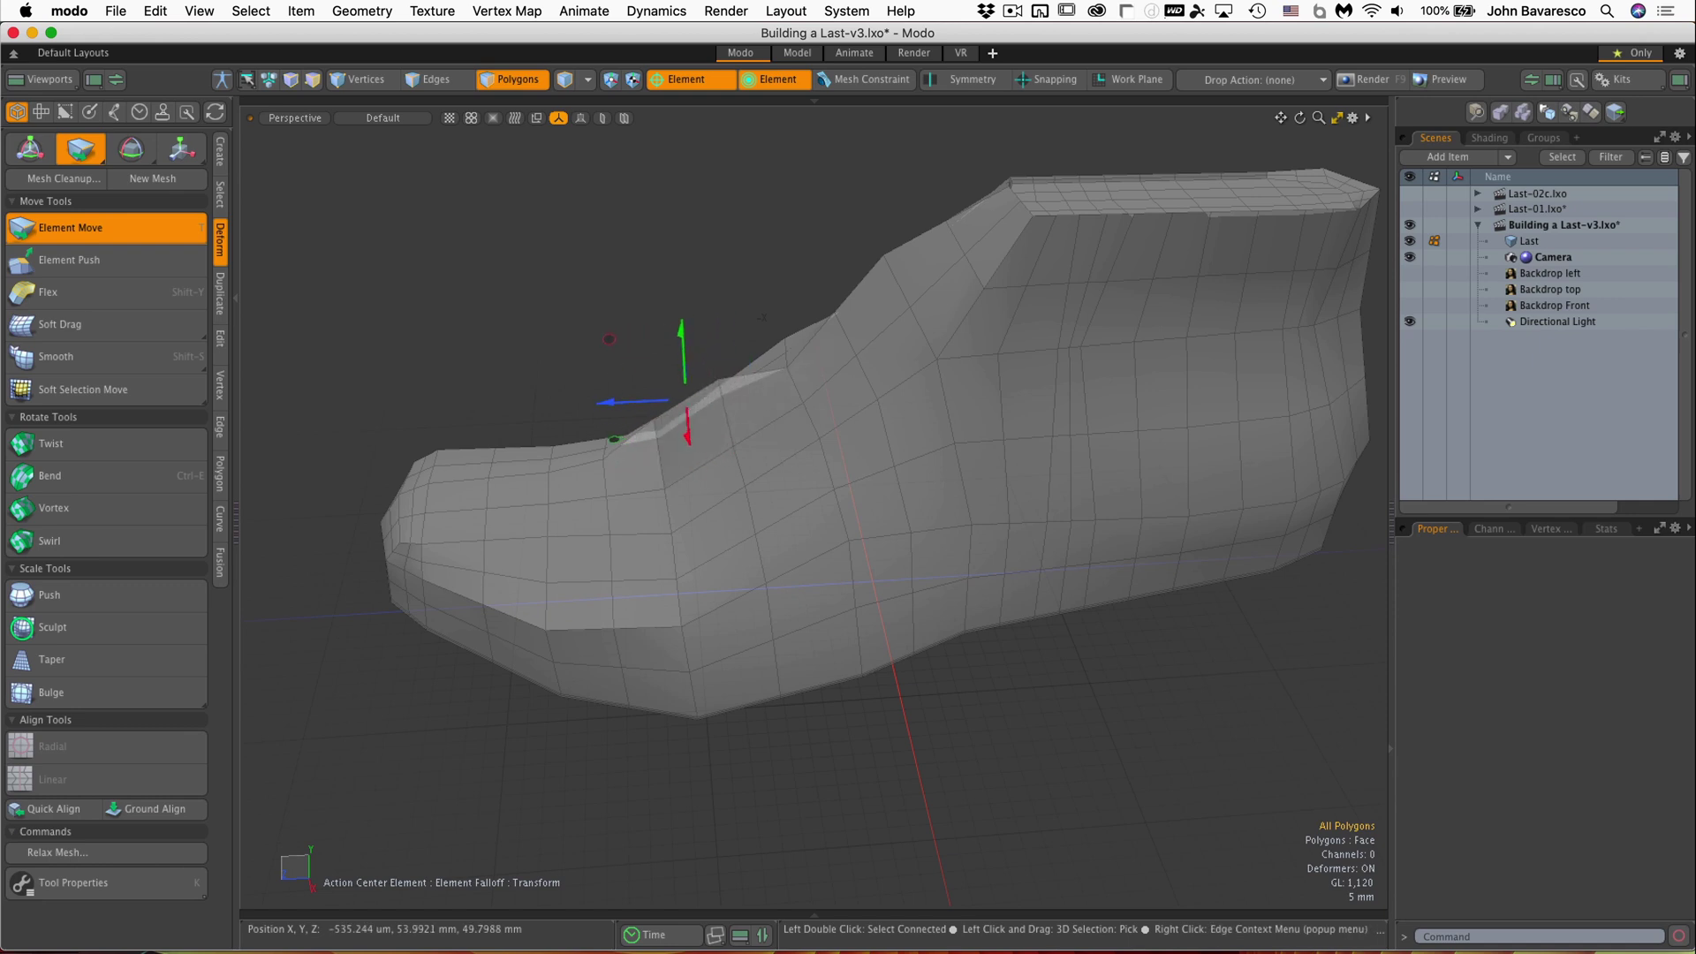
pyautogui.moveTo(688, 420); pyautogui.dragTo(692, 429)
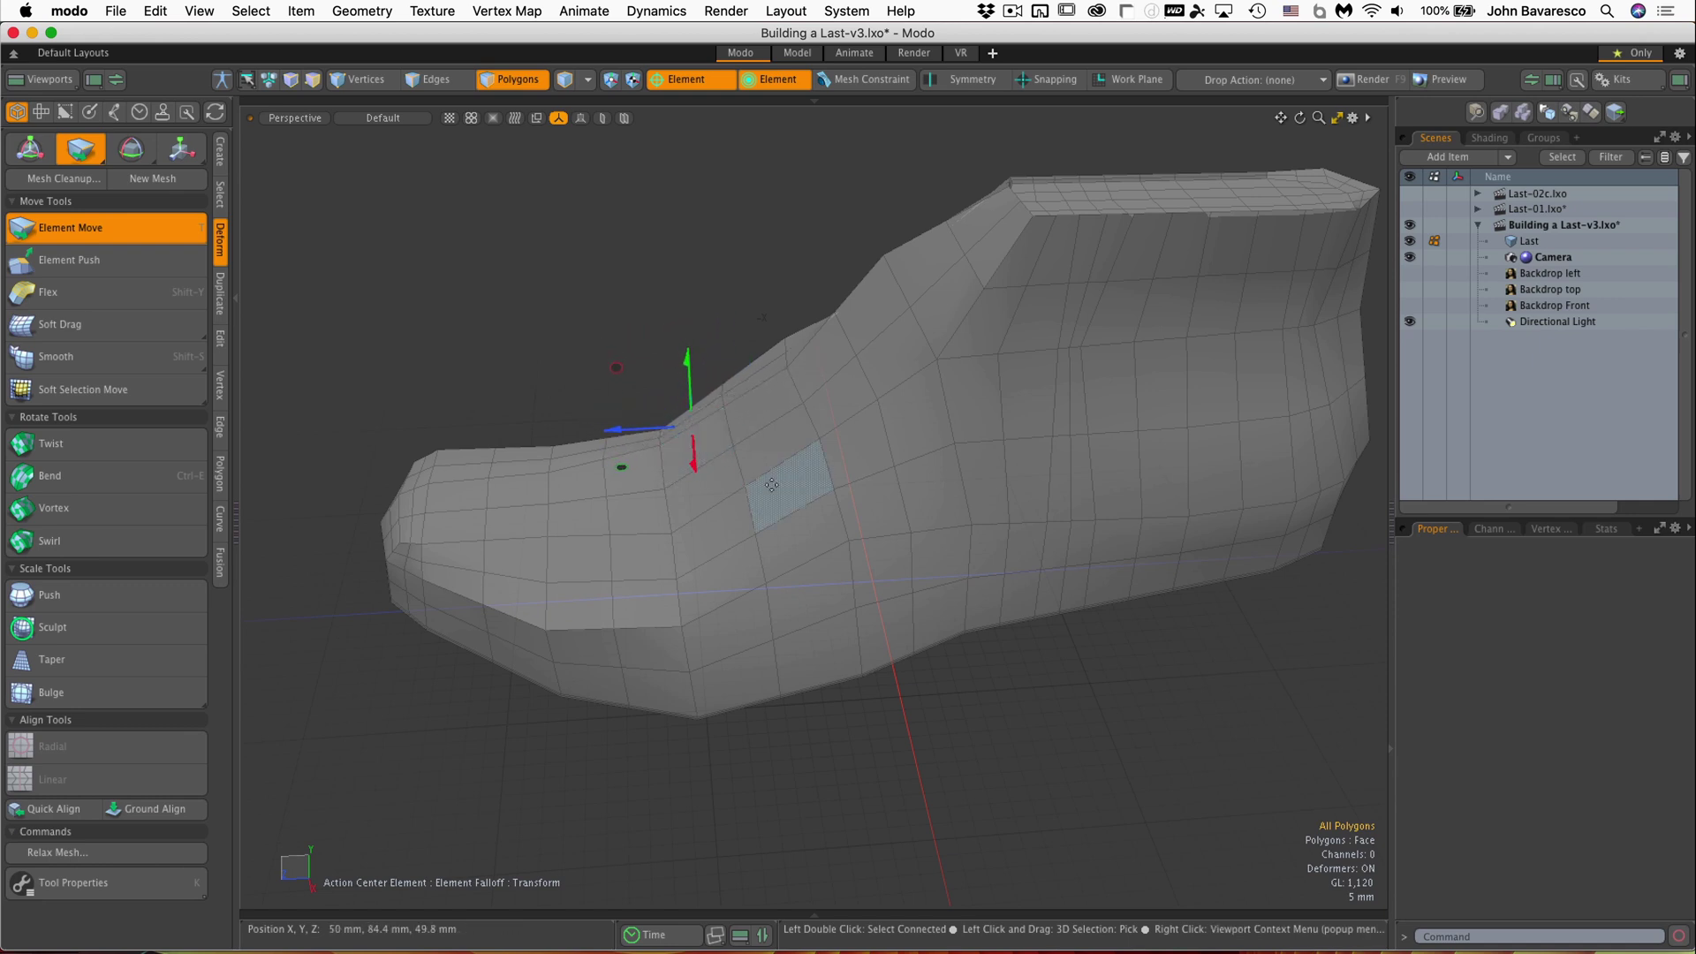
pyautogui.click(784, 458)
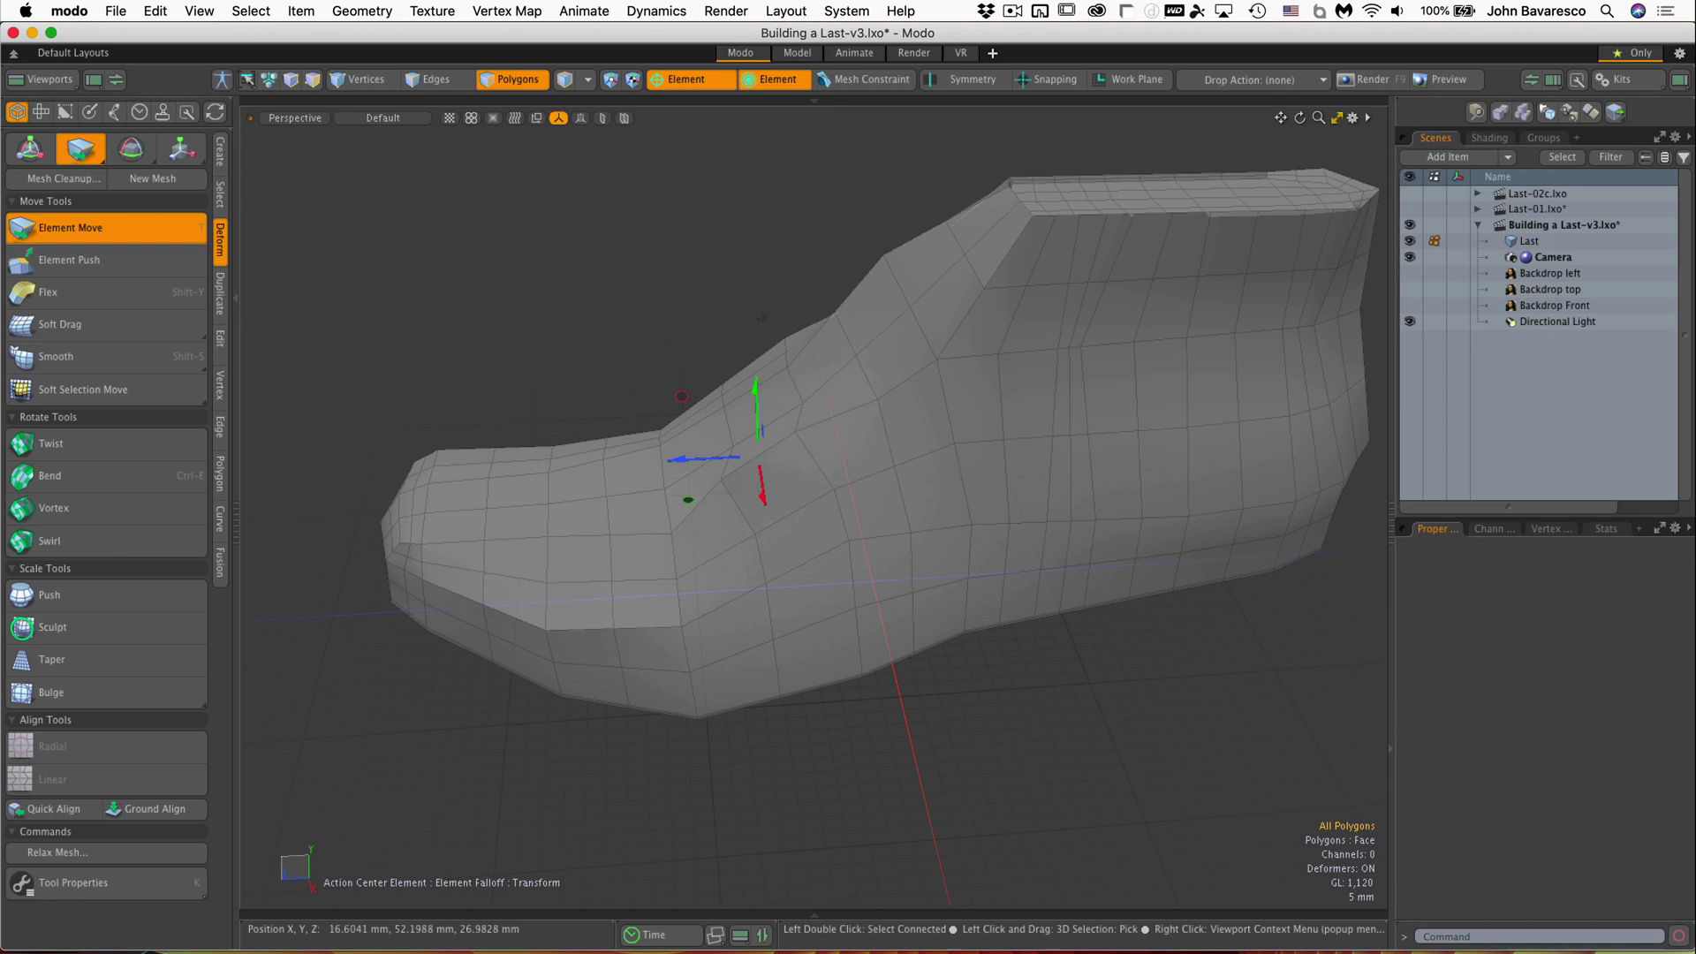
# Reposition single elements along the back of the heel with Element Move
pyautogui.keyDown('ctrl'); pyautogui.keyDown('alt'); pyautogui.moveTo(822, 454); pyautogui.dragTo(789, 452); pyautogui.keyUp('alt'); pyautogui.keyUp('ctrl')
pyautogui.keyDown('alt'); pyautogui.moveTo(789, 453); pyautogui.dragTo(791, 360); pyautogui.keyUp('alt')
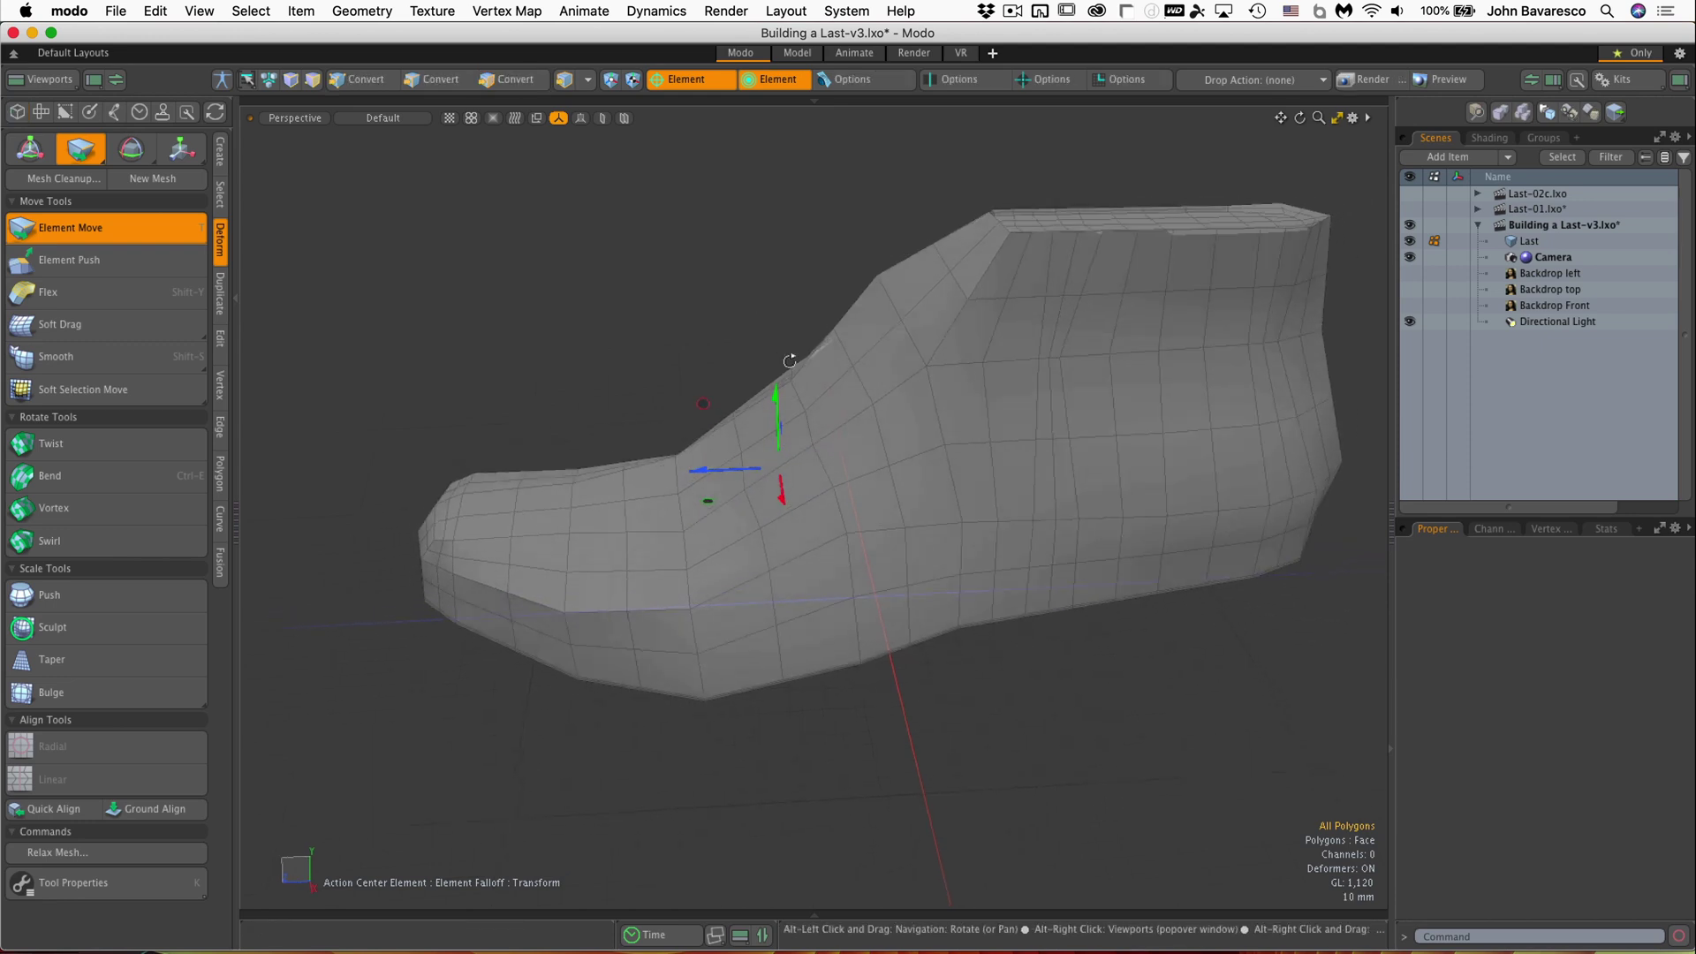
pyautogui.keyDown('alt'); pyautogui.keyDown('shift'); pyautogui.moveTo(888, 433); pyautogui.dragTo(799, 382); pyautogui.keyUp('shift'); pyautogui.keyUp('alt')
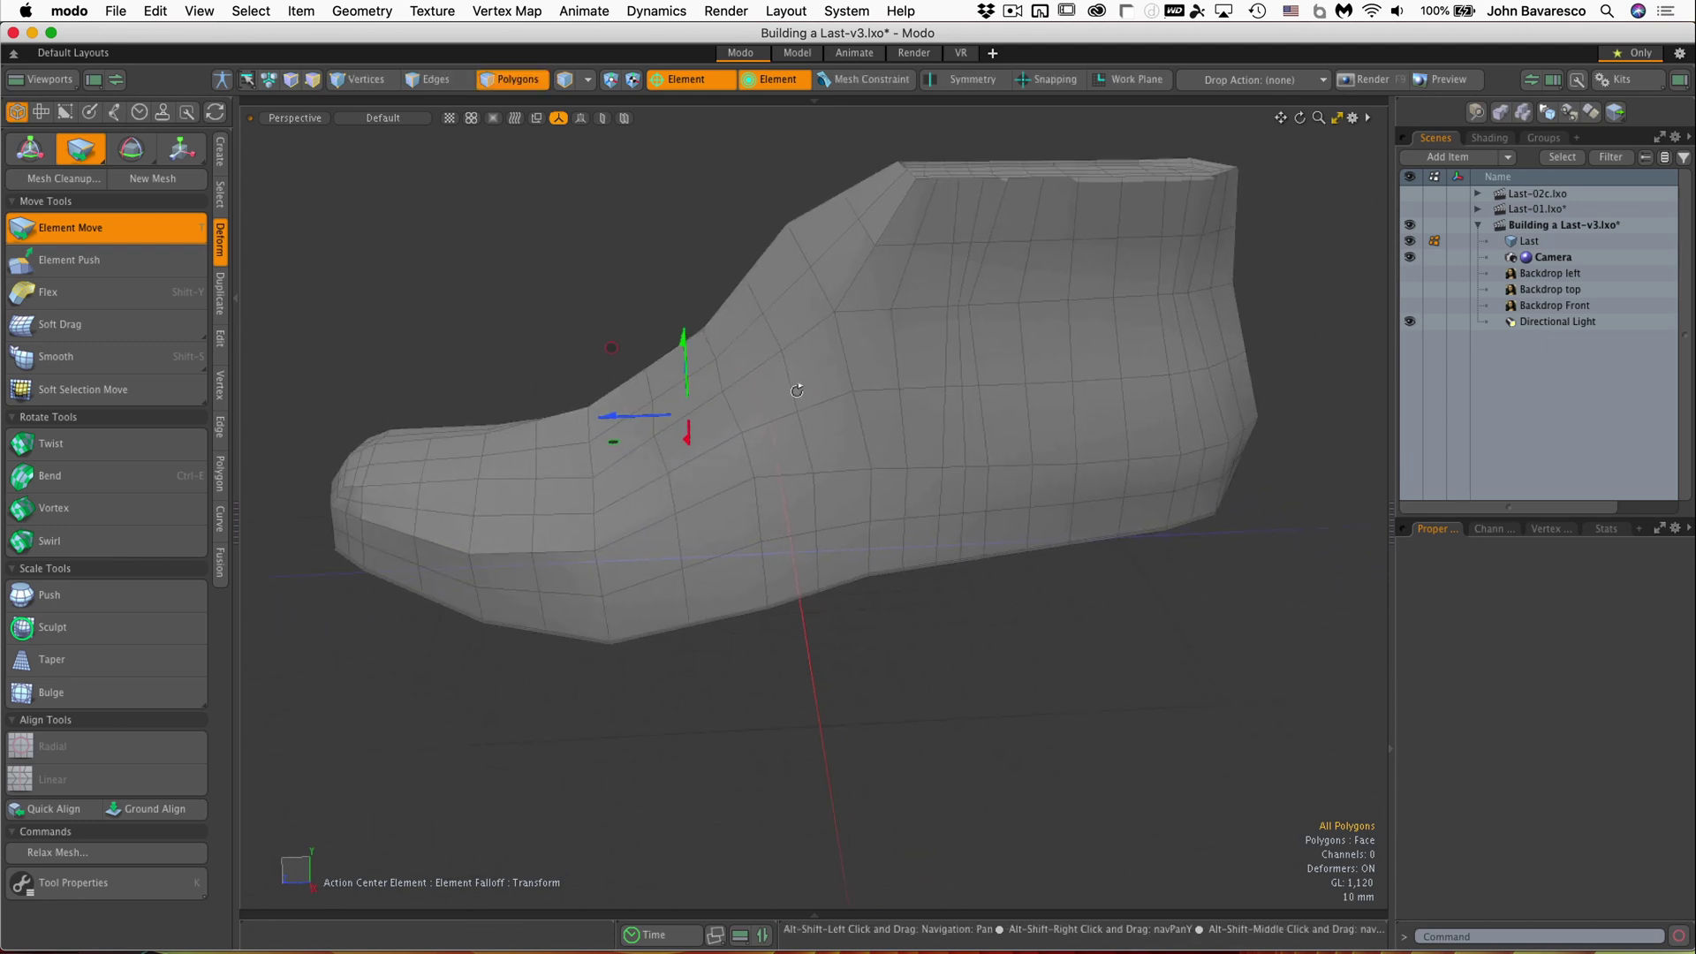
pyautogui.click(1249, 339)
pyautogui.moveTo(1248, 348); pyautogui.dragTo(1256, 383)
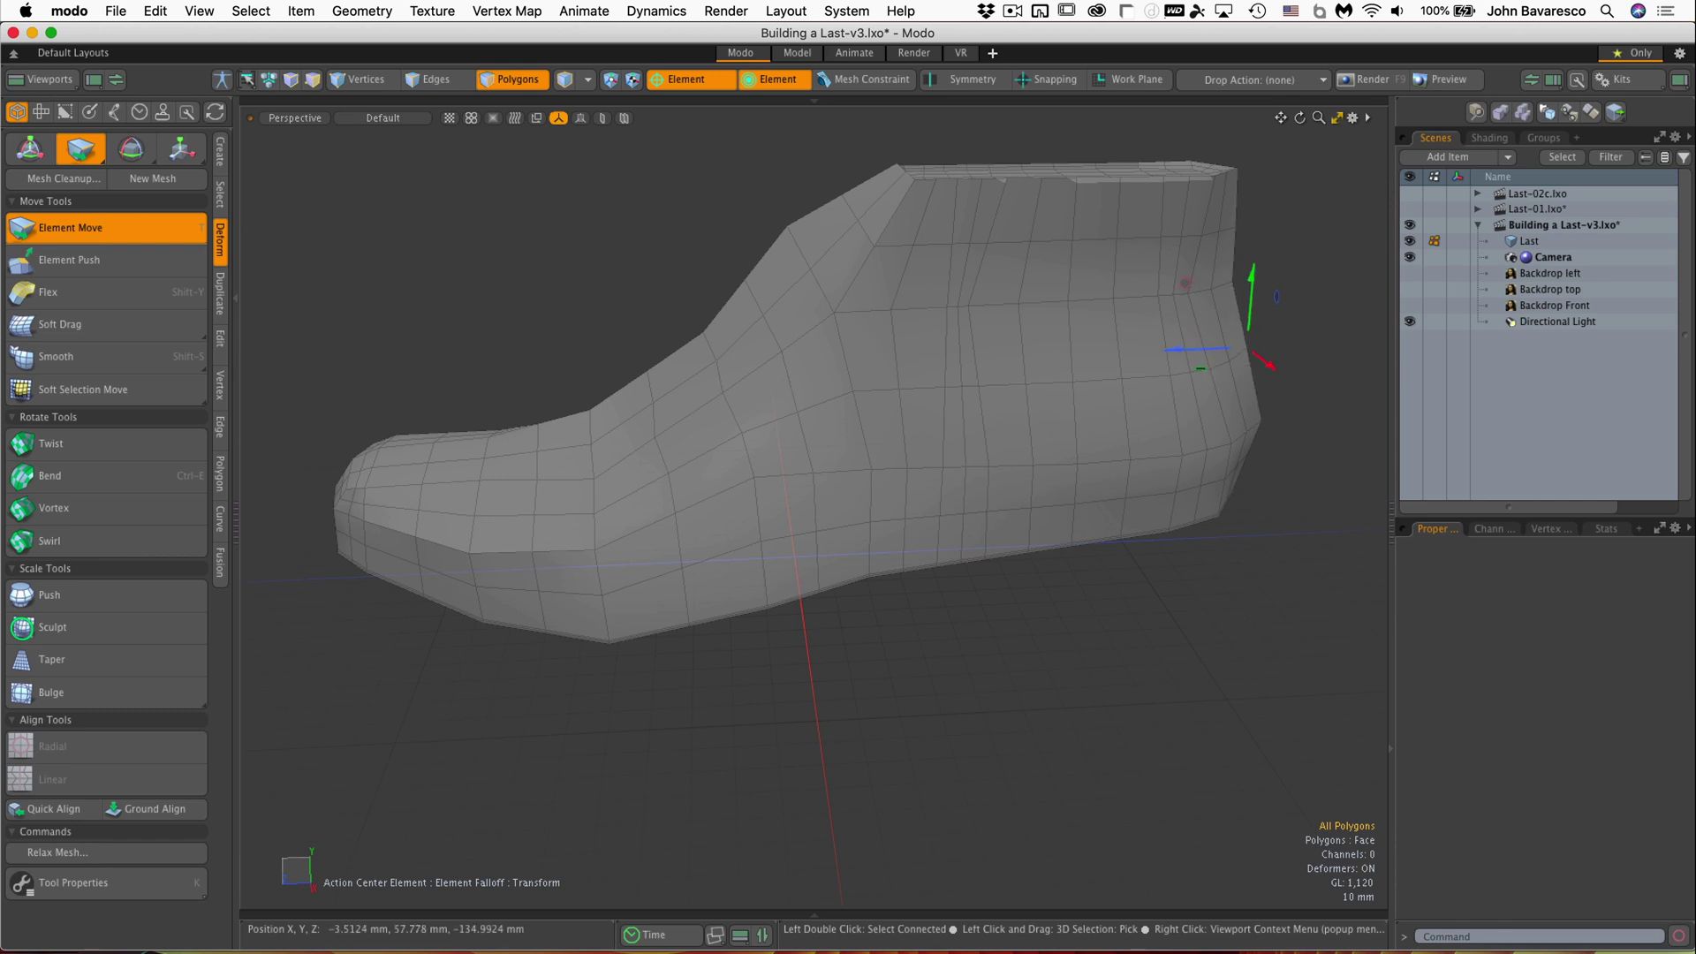
pyautogui.moveTo(1186, 282); pyautogui.dragTo(1162, 250)
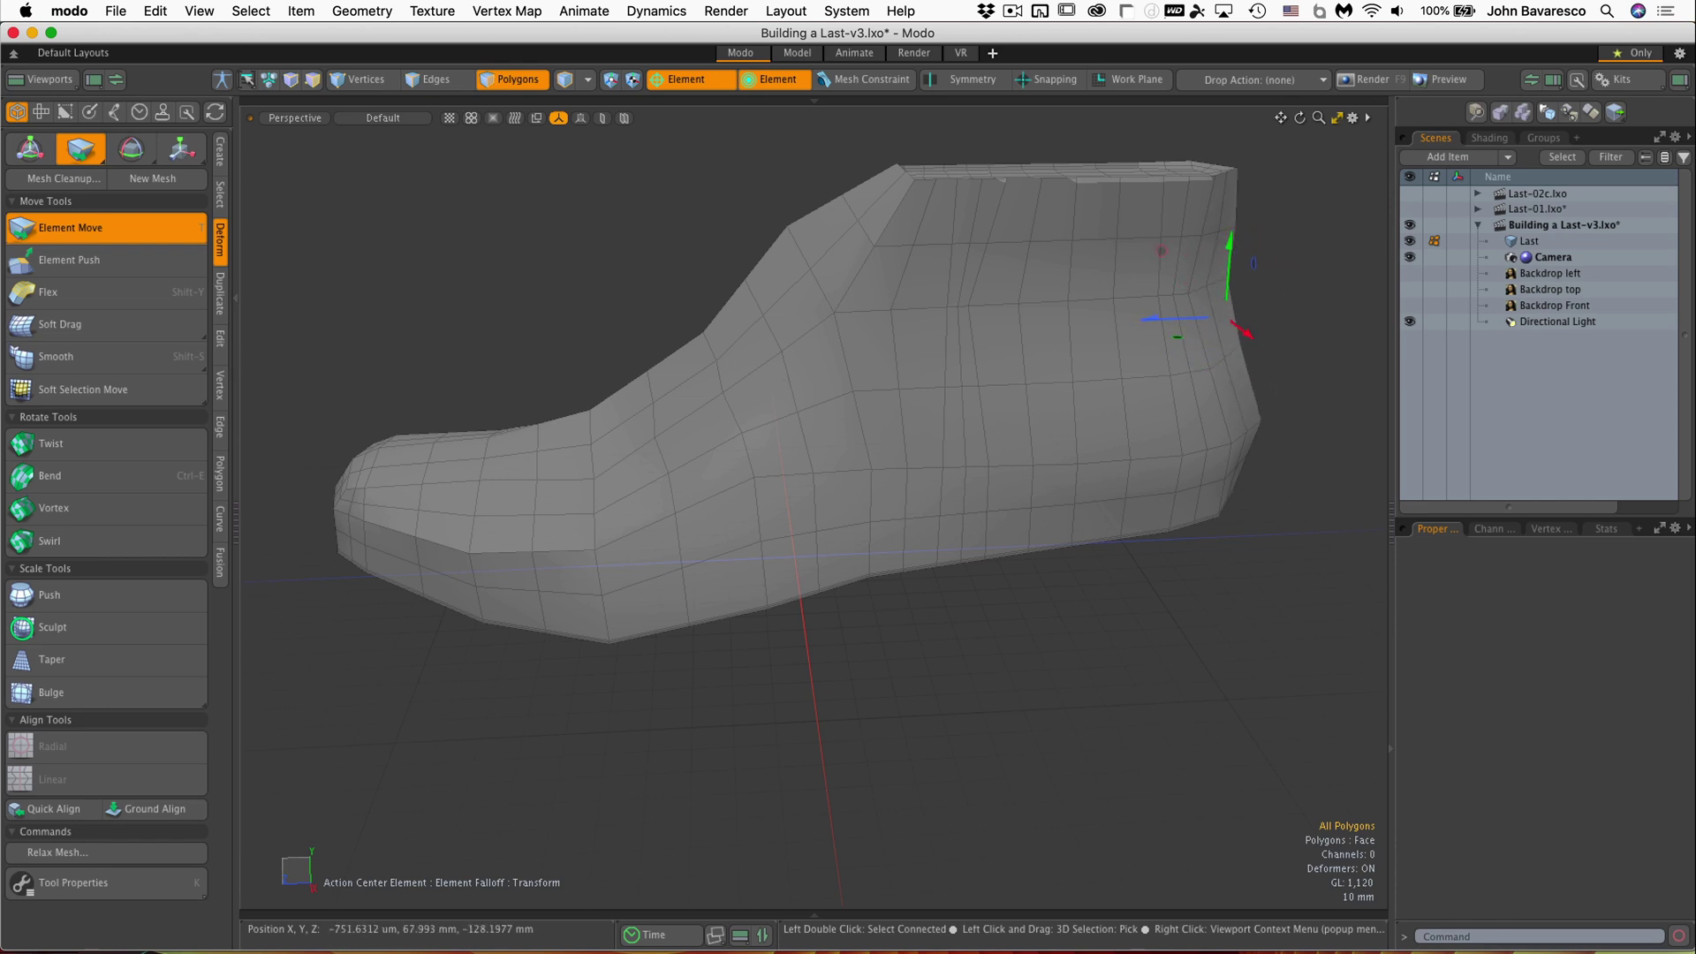
pyautogui.moveTo(1230, 326)
pyautogui.mouseDown()
pyautogui.moveTo(1276, 313)
pyautogui.moveTo(1246, 314)
pyautogui.mouseUp()
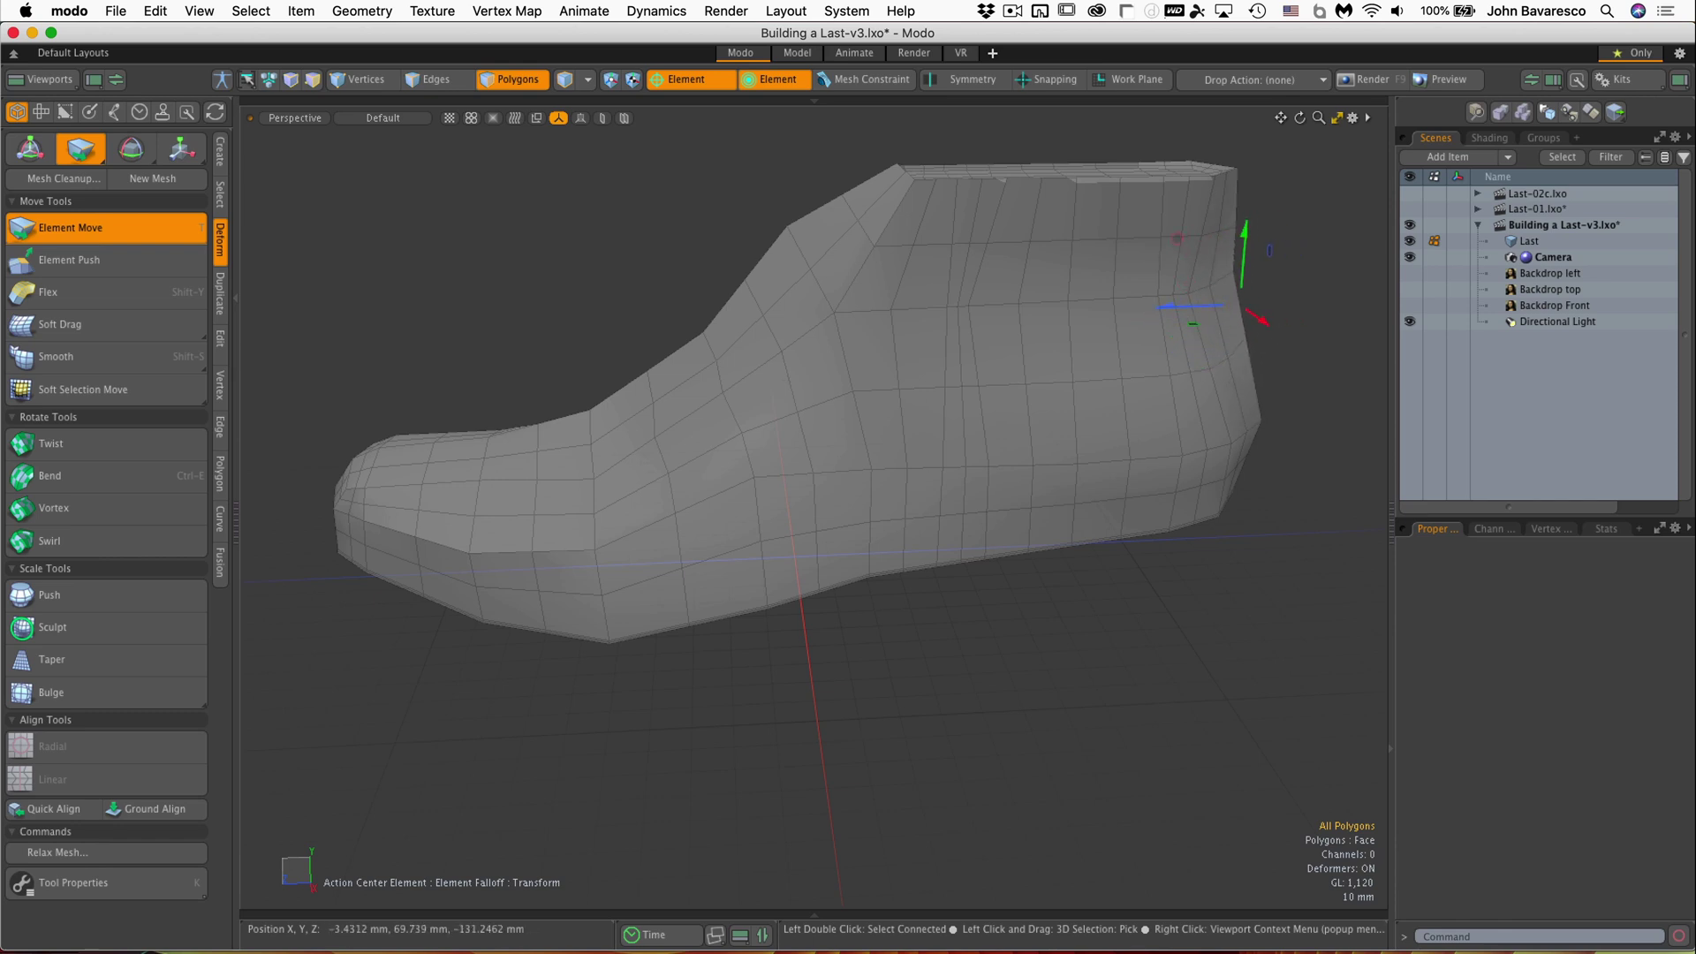
pyautogui.click(1237, 320)
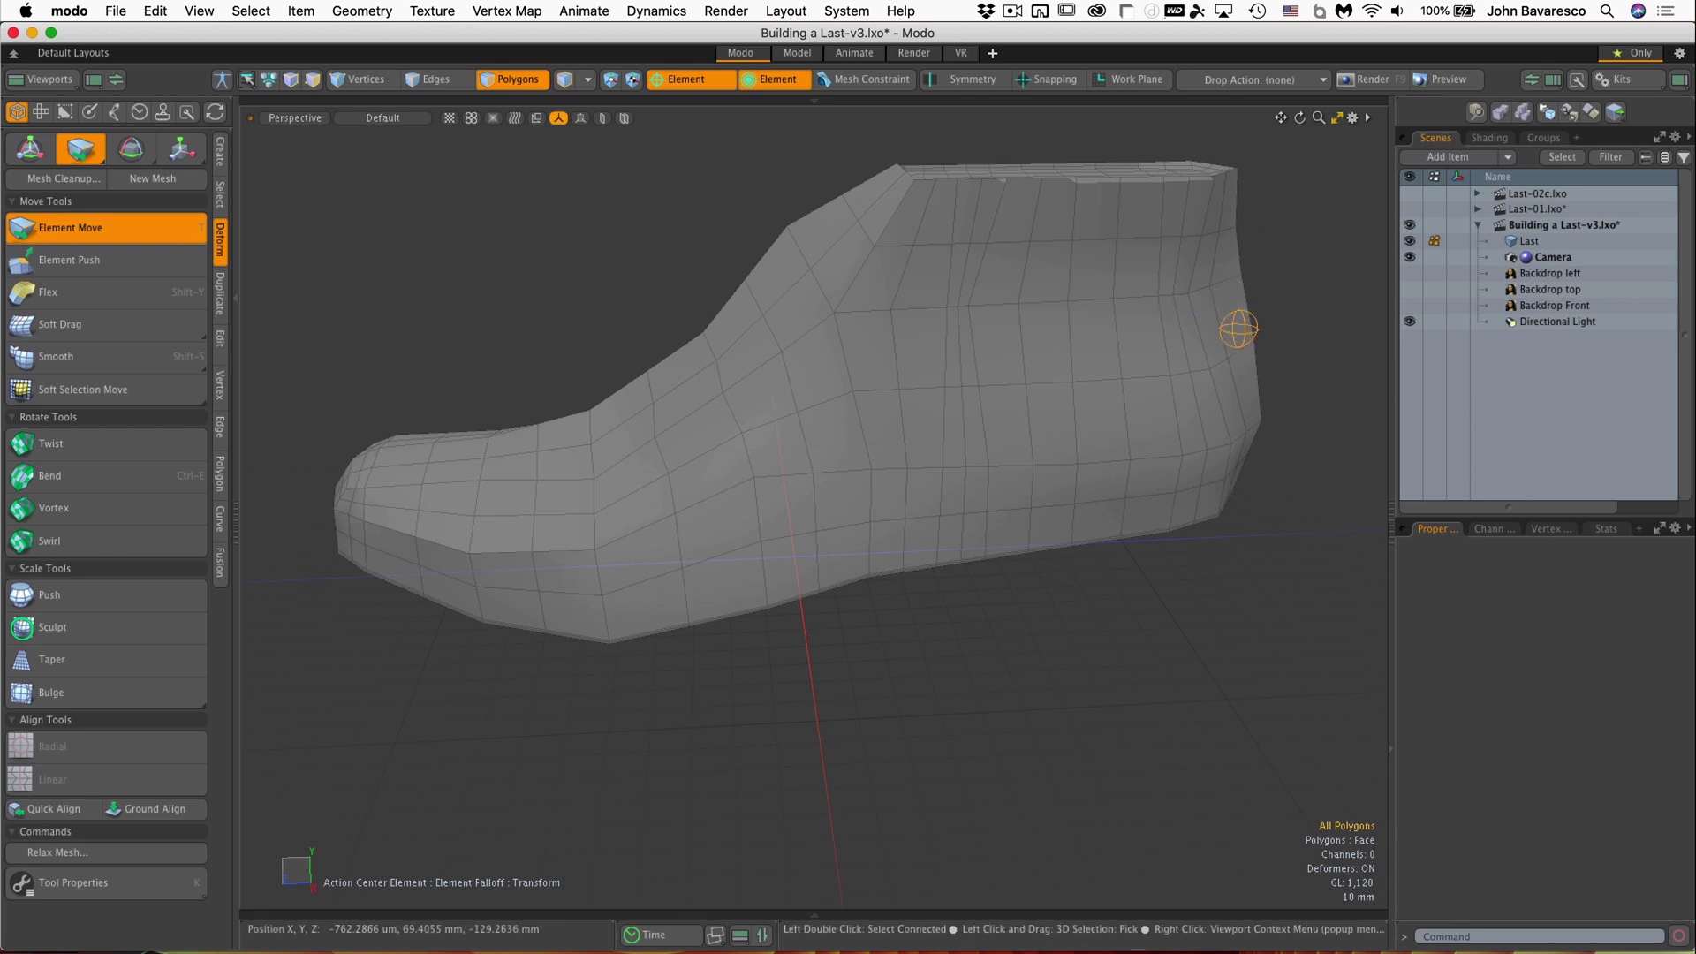
# Enlarge the Element Move falloff radius and softly reshape the back of the heel and the instep ridge
pyautogui.moveTo(1258, 329); pyautogui.dragTo(1309, 329, button='right')
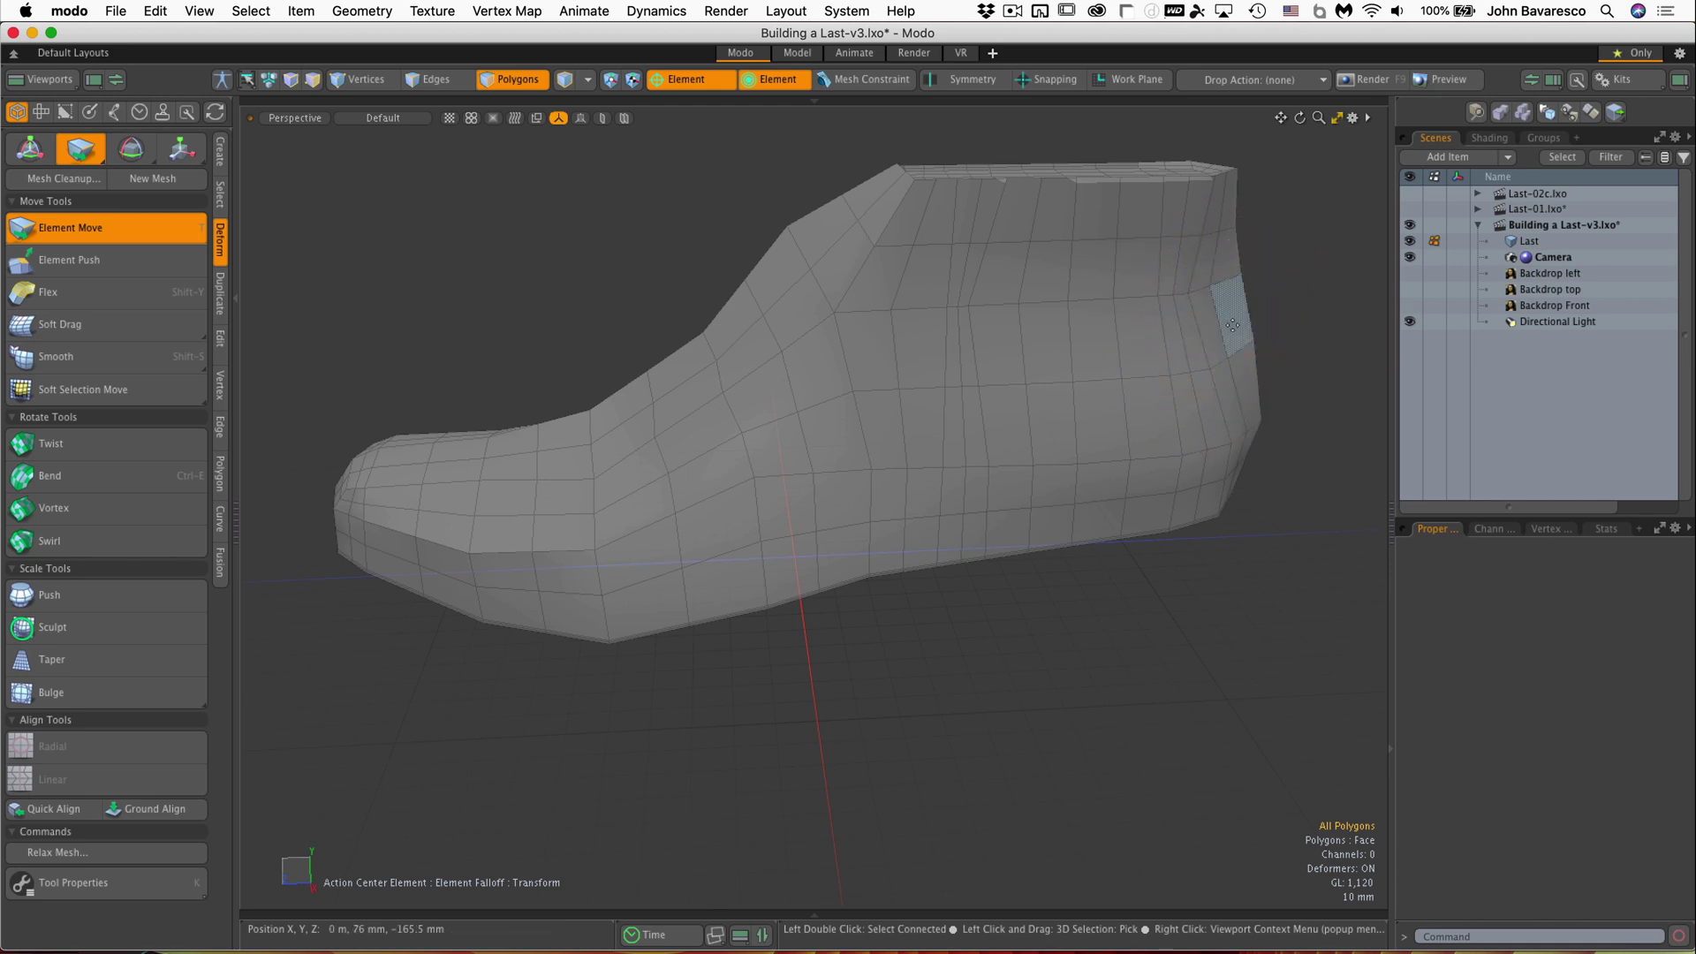
pyautogui.moveTo(1233, 325); pyautogui.dragTo(1246, 323)
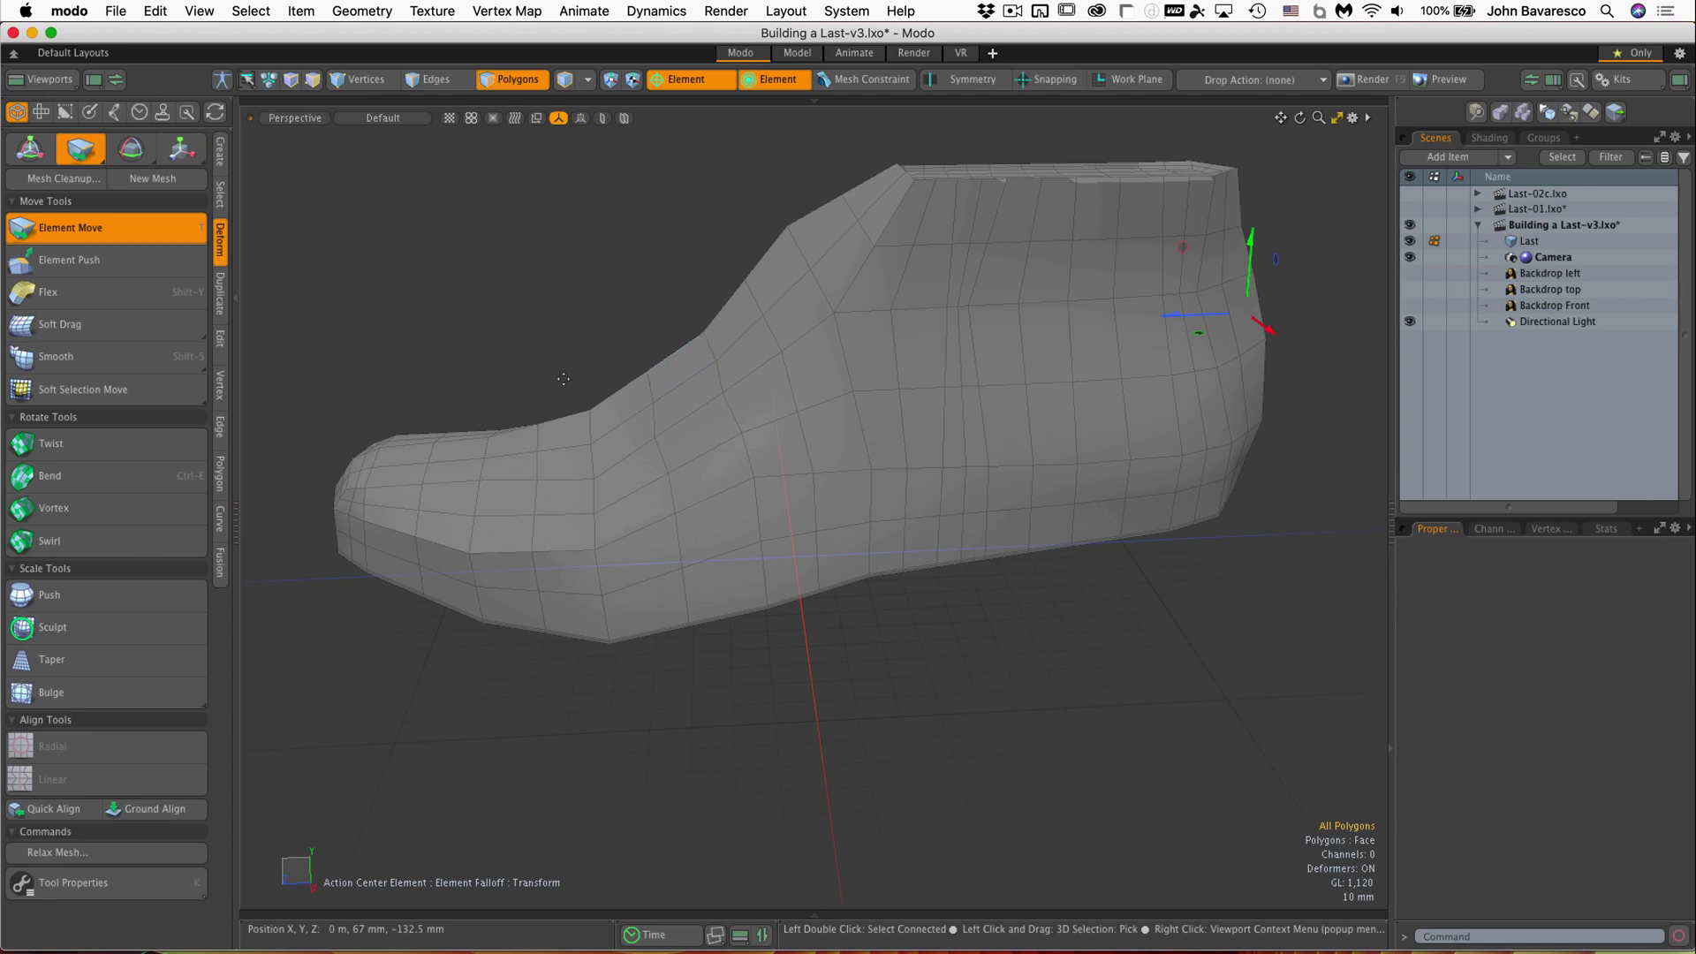
pyautogui.moveTo(647, 371); pyautogui.dragTo(783, 333, button='right')
pyautogui.moveTo(647, 374)
pyautogui.mouseDown()
pyautogui.moveTo(644, 353)
pyautogui.moveTo(594, 341)
pyautogui.moveTo(632, 379)
pyautogui.mouseUp()
pyautogui.keyDown('ctrl'); pyautogui.keyDown('alt'); pyautogui.moveTo(743, 331); pyautogui.dragTo(696, 295); pyautogui.keyUp('alt'); pyautogui.keyUp('ctrl')
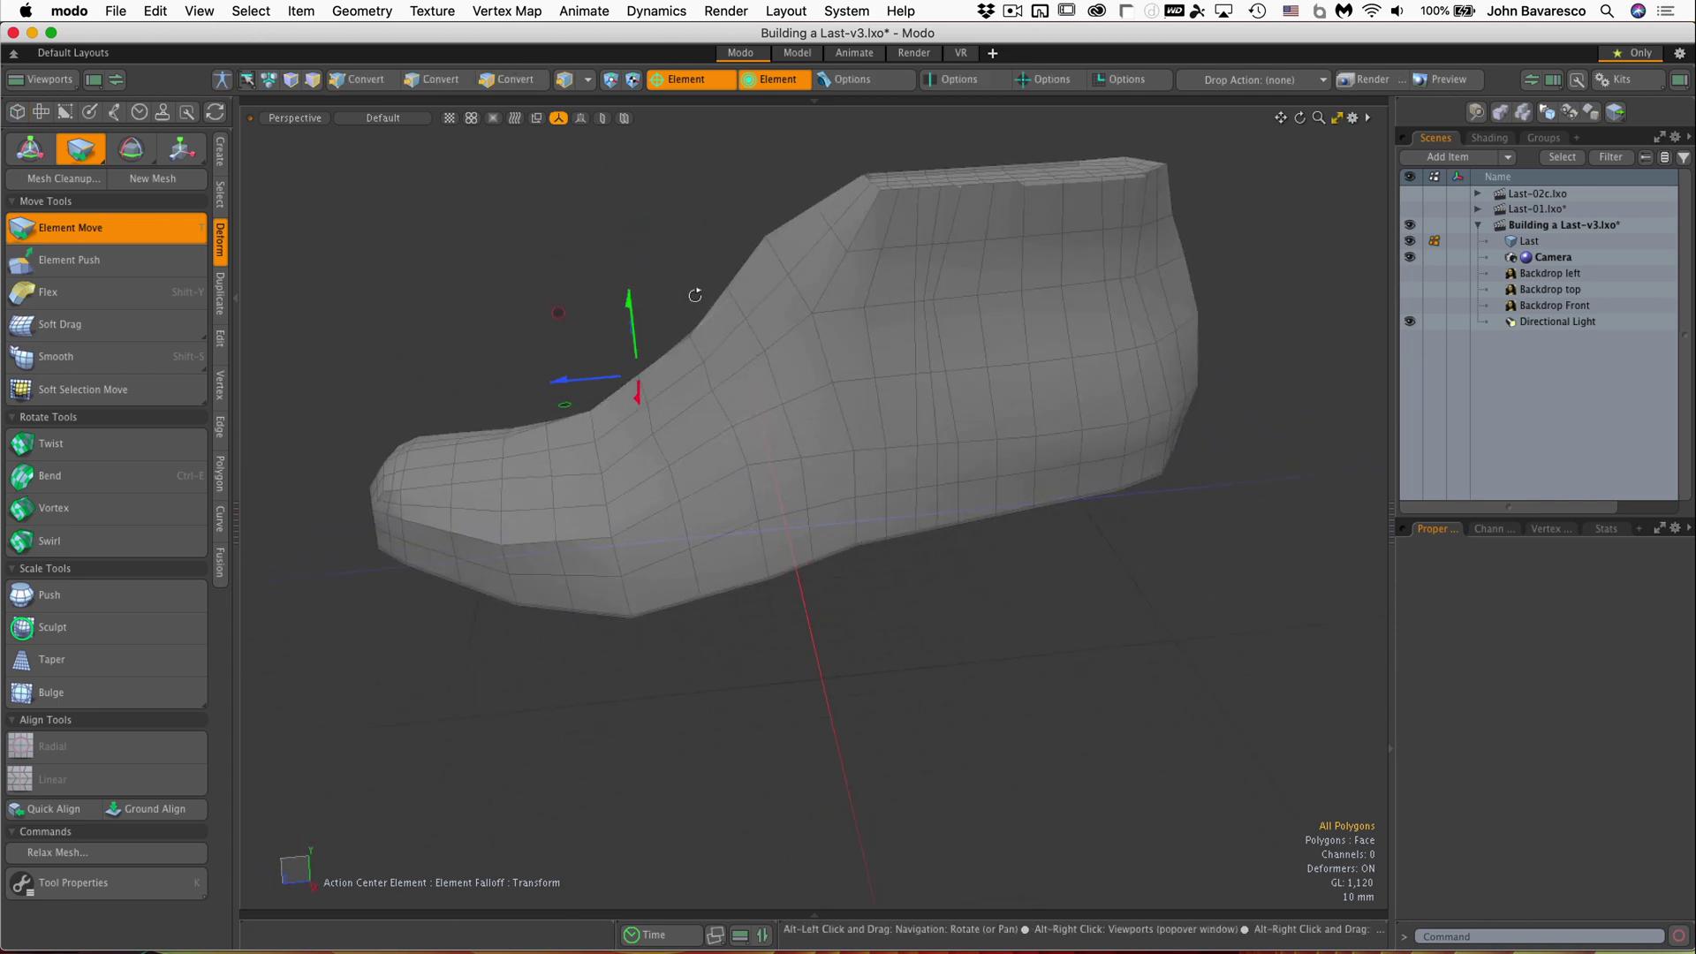
pyautogui.press('space')
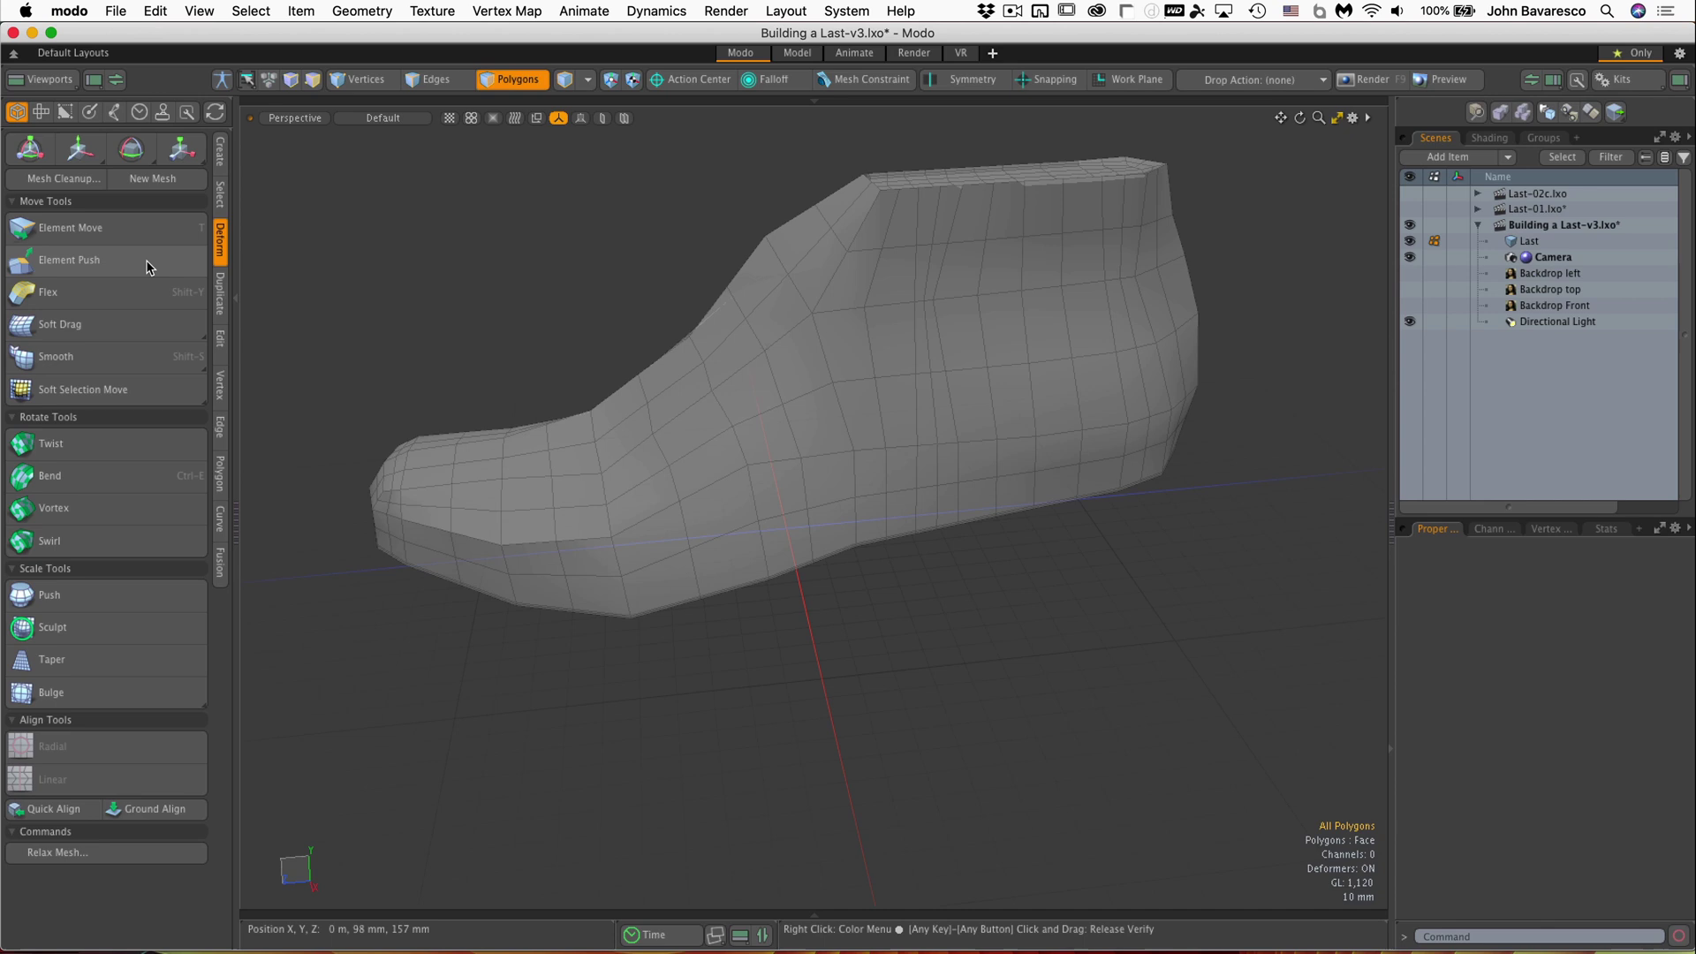
# Use Element Push to push the surface slightly outward at the front of the ankle
pyautogui.click(145, 261)
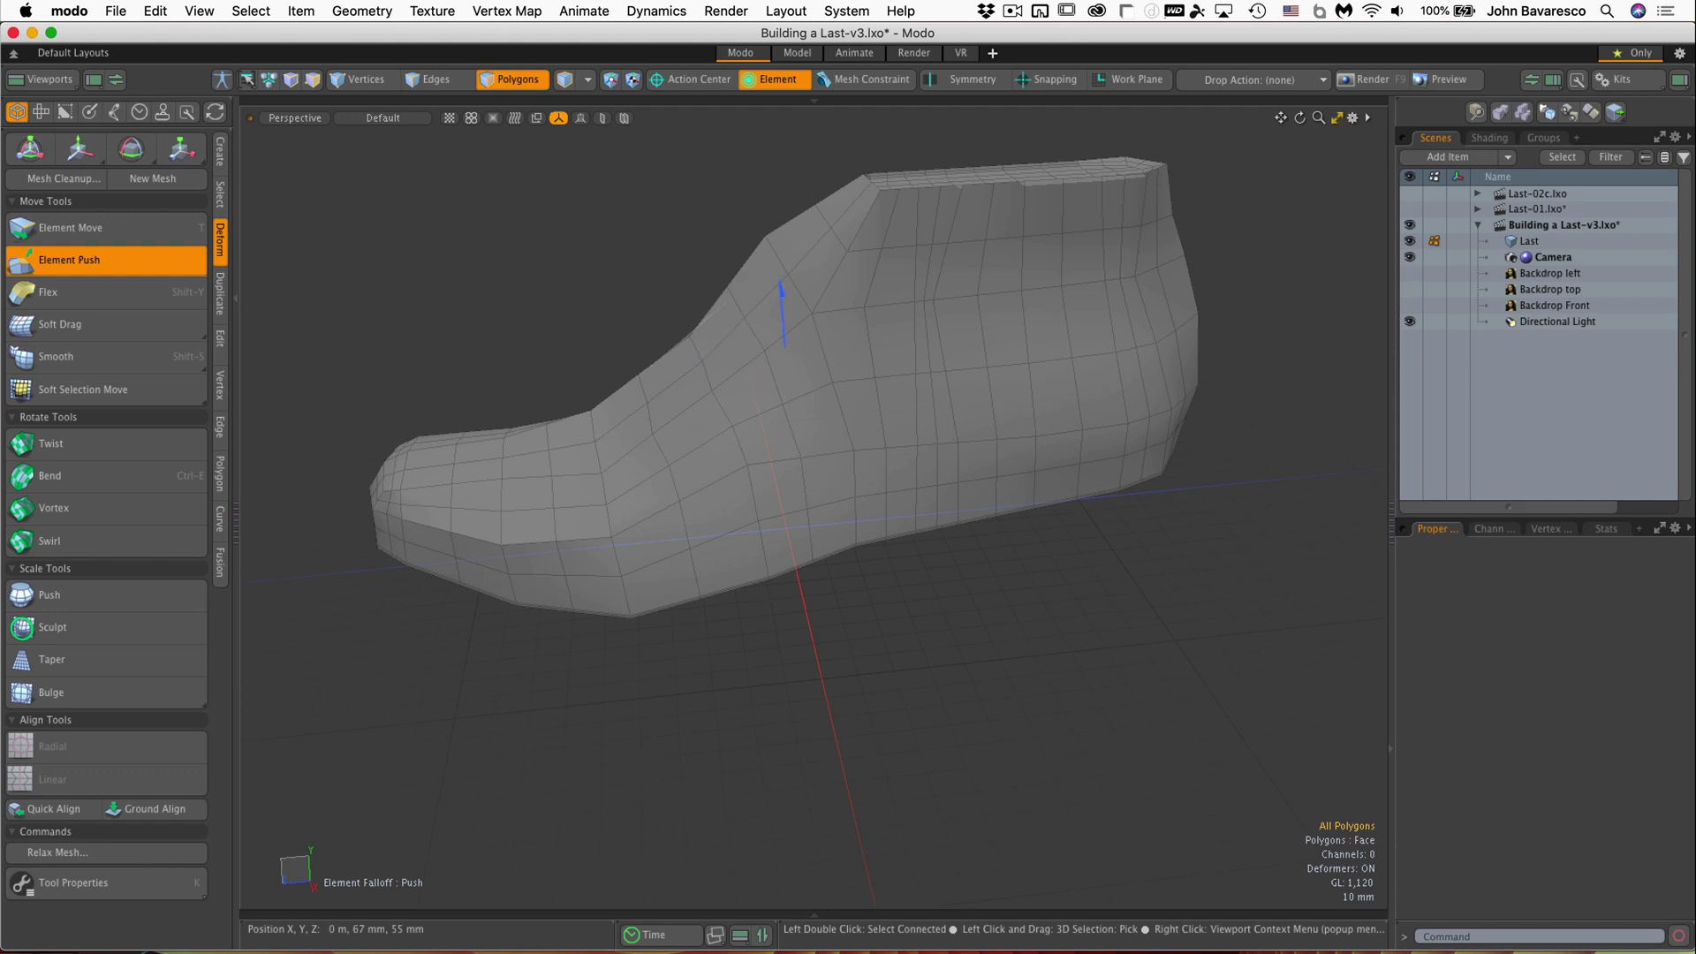
pyautogui.moveTo(781, 288)
pyautogui.mouseDown()
pyautogui.moveTo(778, 249)
pyautogui.moveTo(782, 307)
pyautogui.moveTo(779, 265)
pyautogui.moveTo(781, 286)
pyautogui.mouseUp()
pyautogui.keyDown('alt'); pyautogui.moveTo(796, 353); pyautogui.dragTo(875, 376); pyautogui.keyUp('alt')
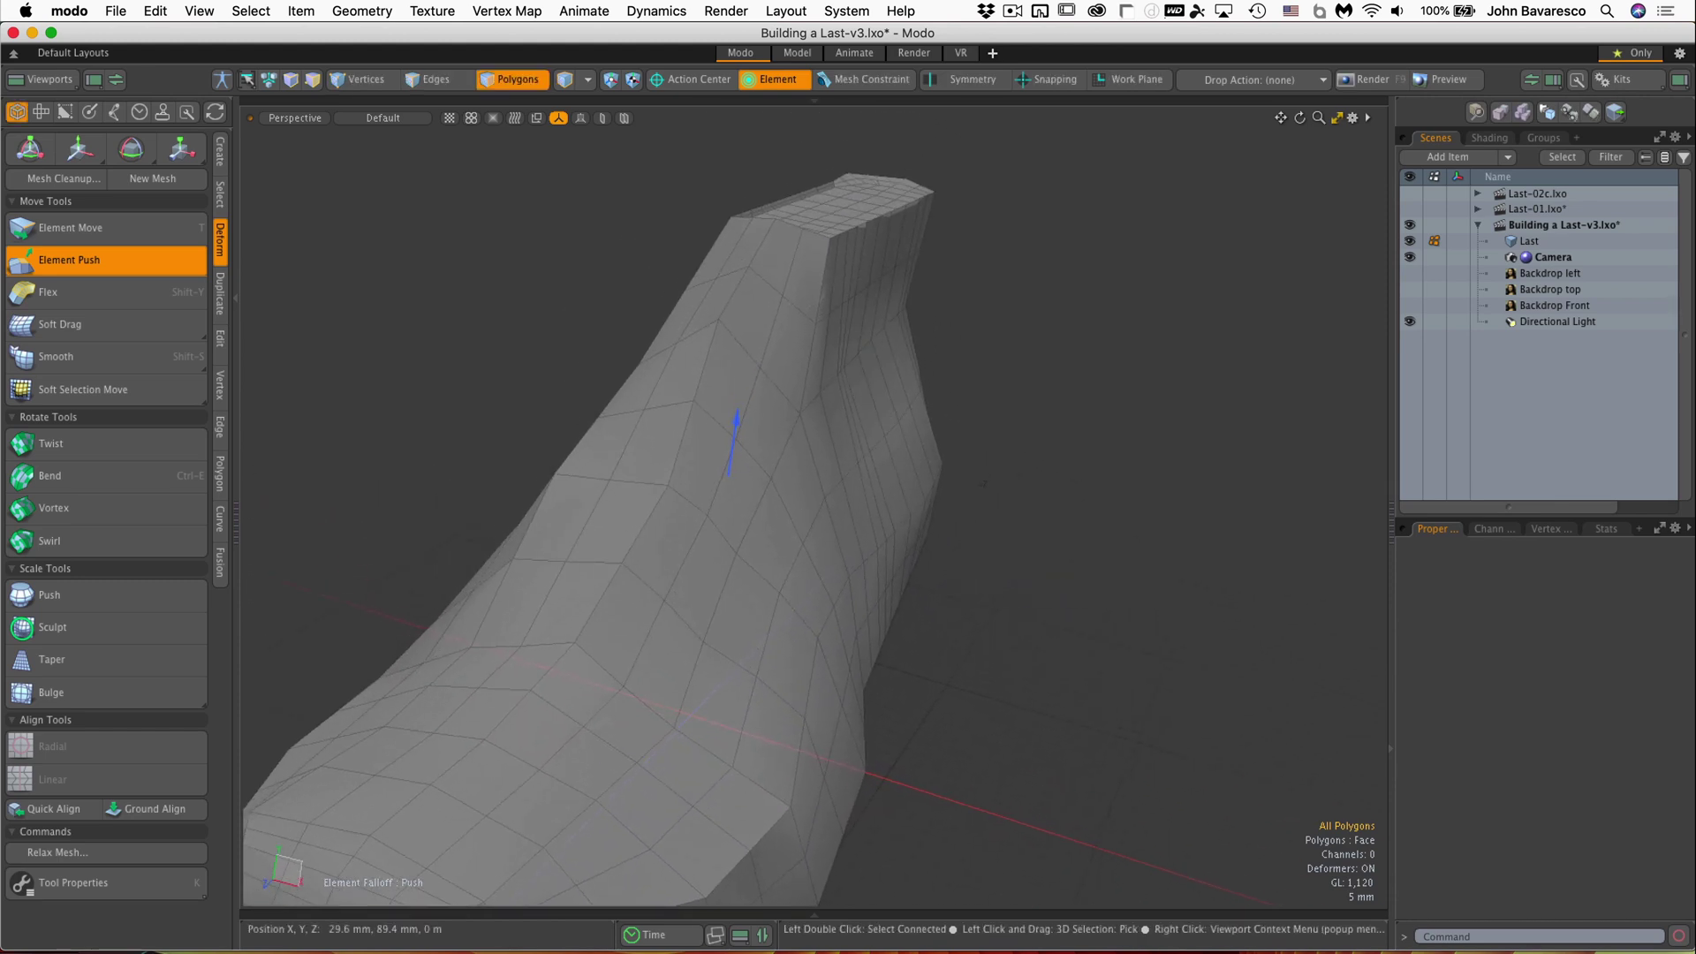
pyautogui.moveTo(881, 380); pyautogui.dragTo(906, 378)
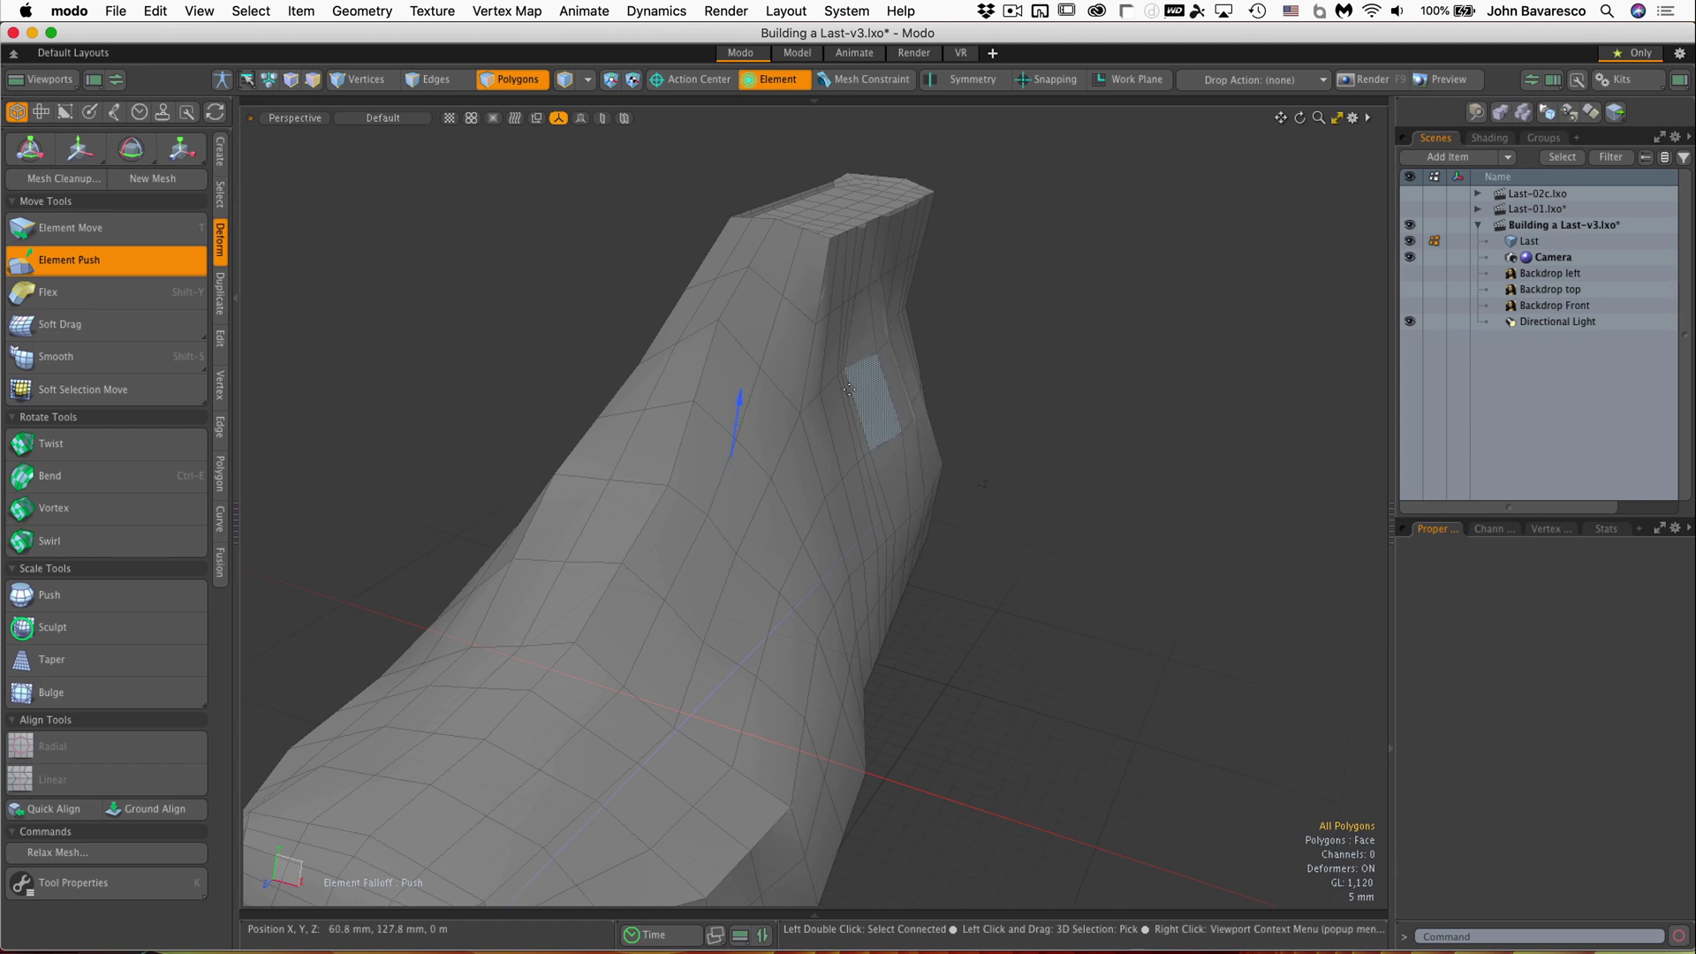
# Push the outer side of the forefoot slightly near the ball of the foot with Element Push
pyautogui.keyDown('alt'); pyautogui.moveTo(814, 383); pyautogui.dragTo(951, 416); pyautogui.keyUp('alt')
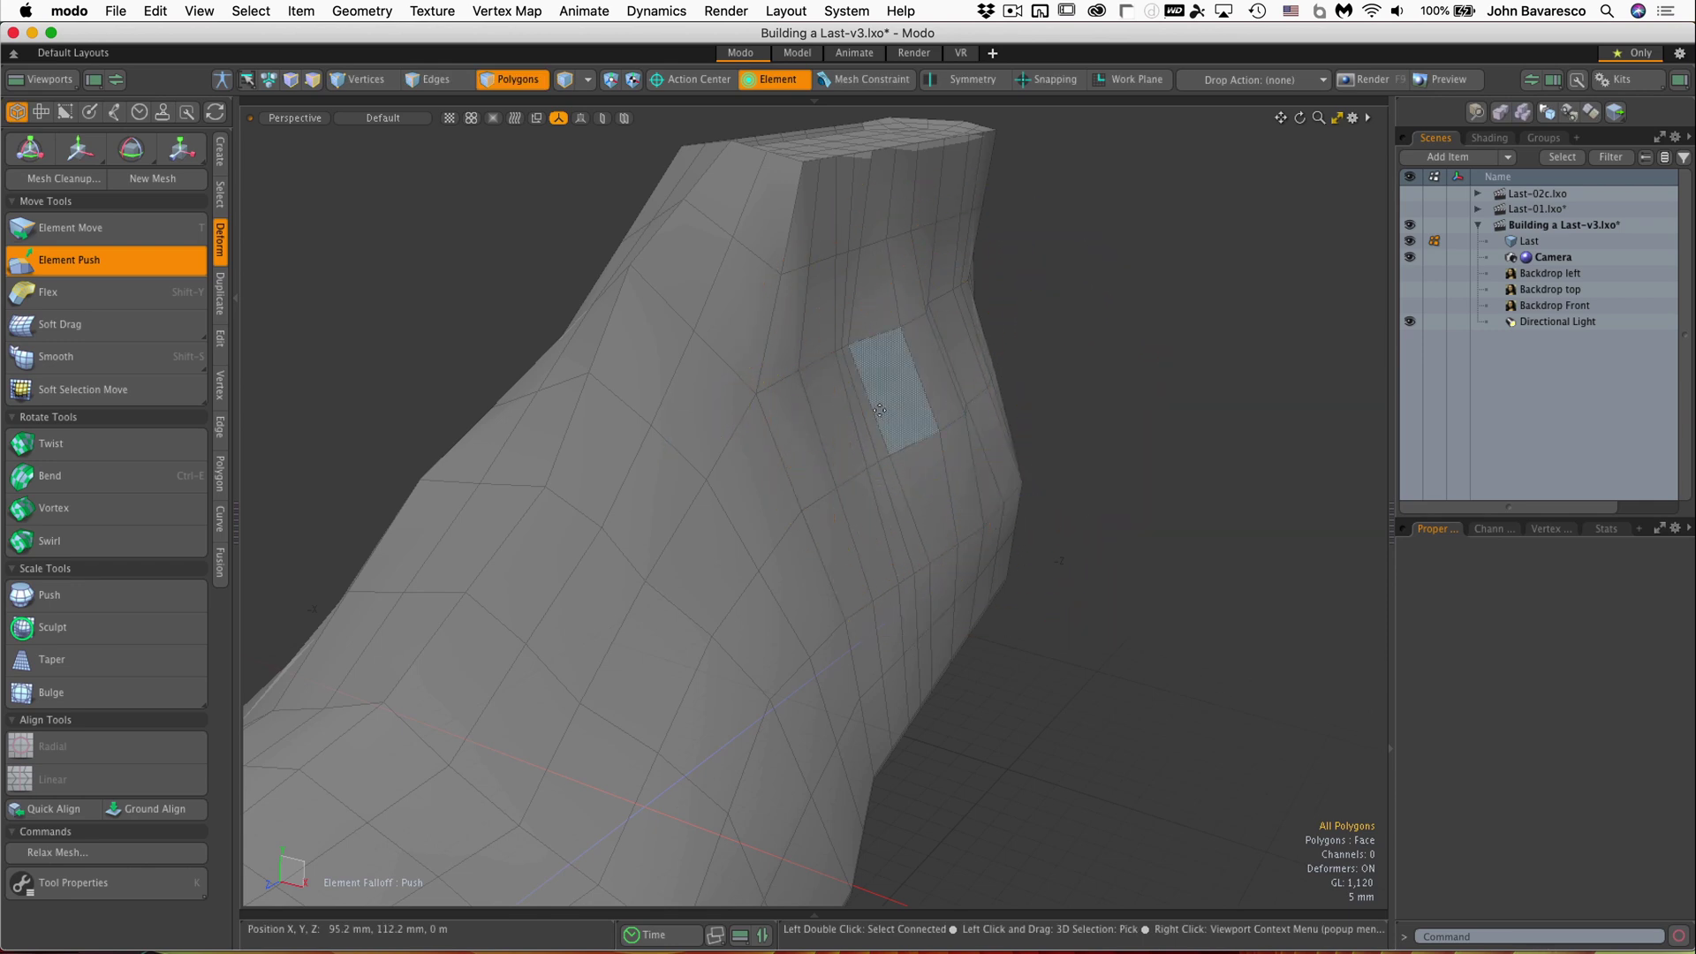
pyautogui.keyDown('alt'); pyautogui.moveTo(712, 519); pyautogui.dragTo(883, 573); pyautogui.keyUp('alt')
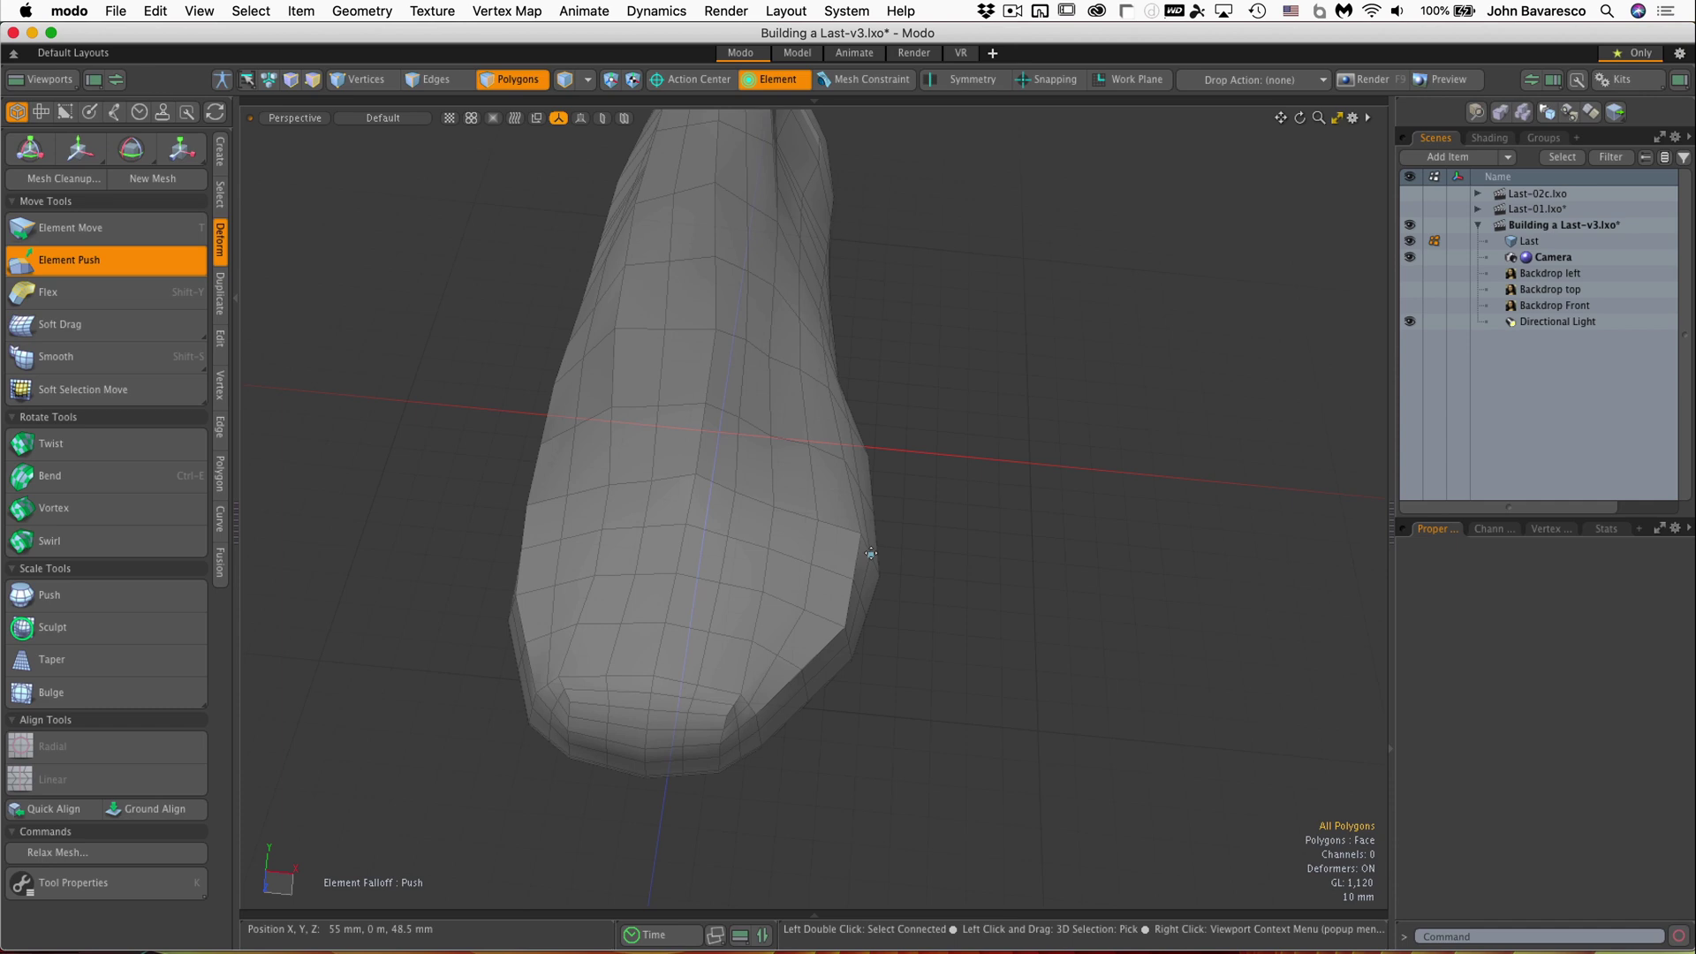
pyautogui.moveTo(881, 574); pyautogui.dragTo(884, 575)
pyautogui.moveTo(836, 524)
pyautogui.mouseDown()
pyautogui.moveTo(861, 526)
pyautogui.moveTo(638, 475)
pyautogui.moveTo(963, 521)
pyautogui.moveTo(578, 587)
pyautogui.mouseUp()
pyautogui.press('space')
# Select five consecutive edges along the top centre line, from the instep down to the toe box
pyautogui.press('3')
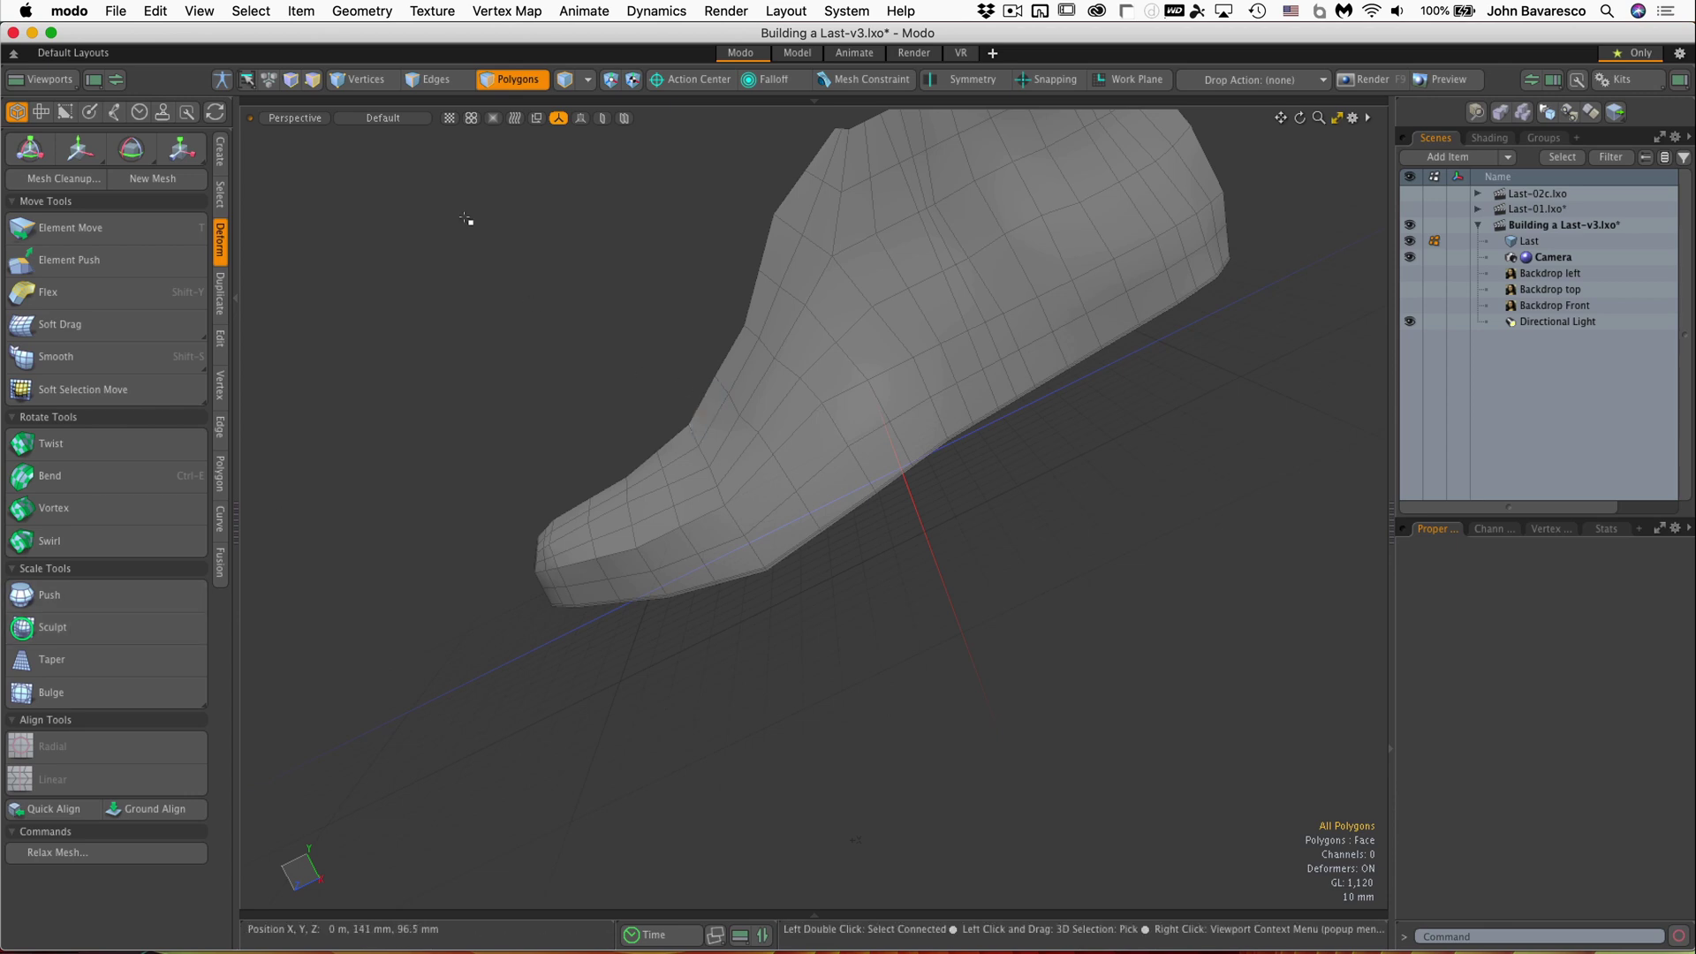
pyautogui.click(446, 81)
pyautogui.click(729, 352)
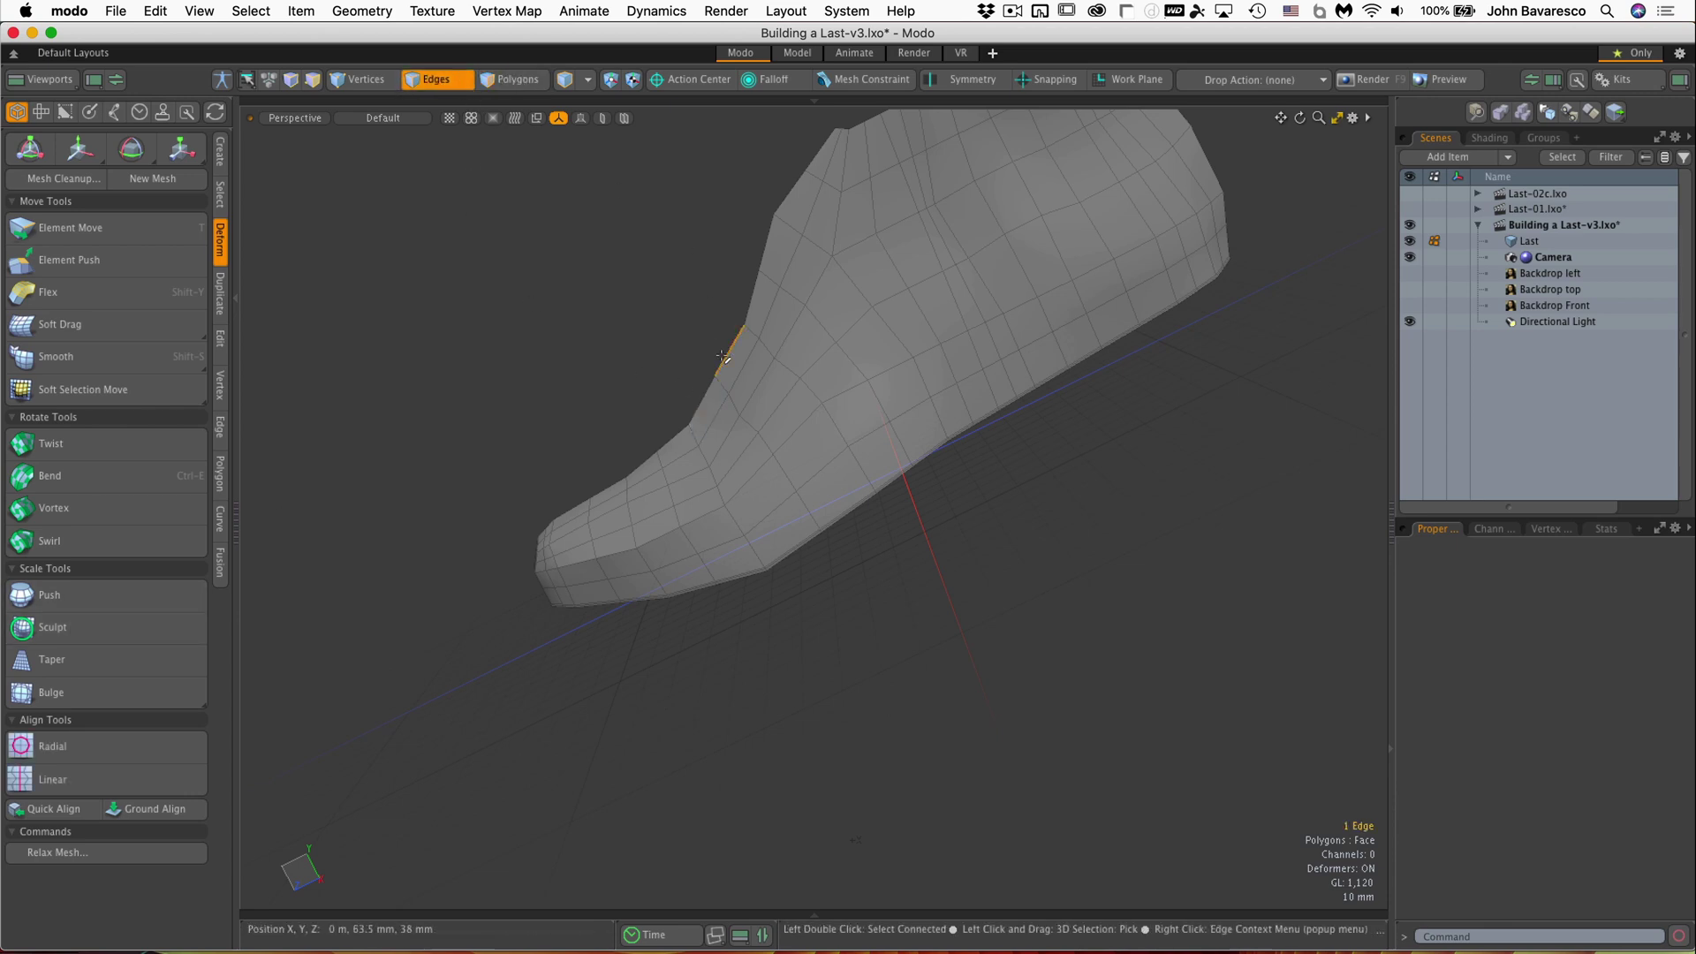
pyautogui.keyDown('shift'); pyautogui.click(682, 433); pyautogui.keyUp('shift')
pyautogui.keyDown('shift'); pyautogui.click(682, 433); pyautogui.keyUp('shift')
pyautogui.keyDown('shift'); pyautogui.click(647, 461); pyautogui.keyUp('shift')
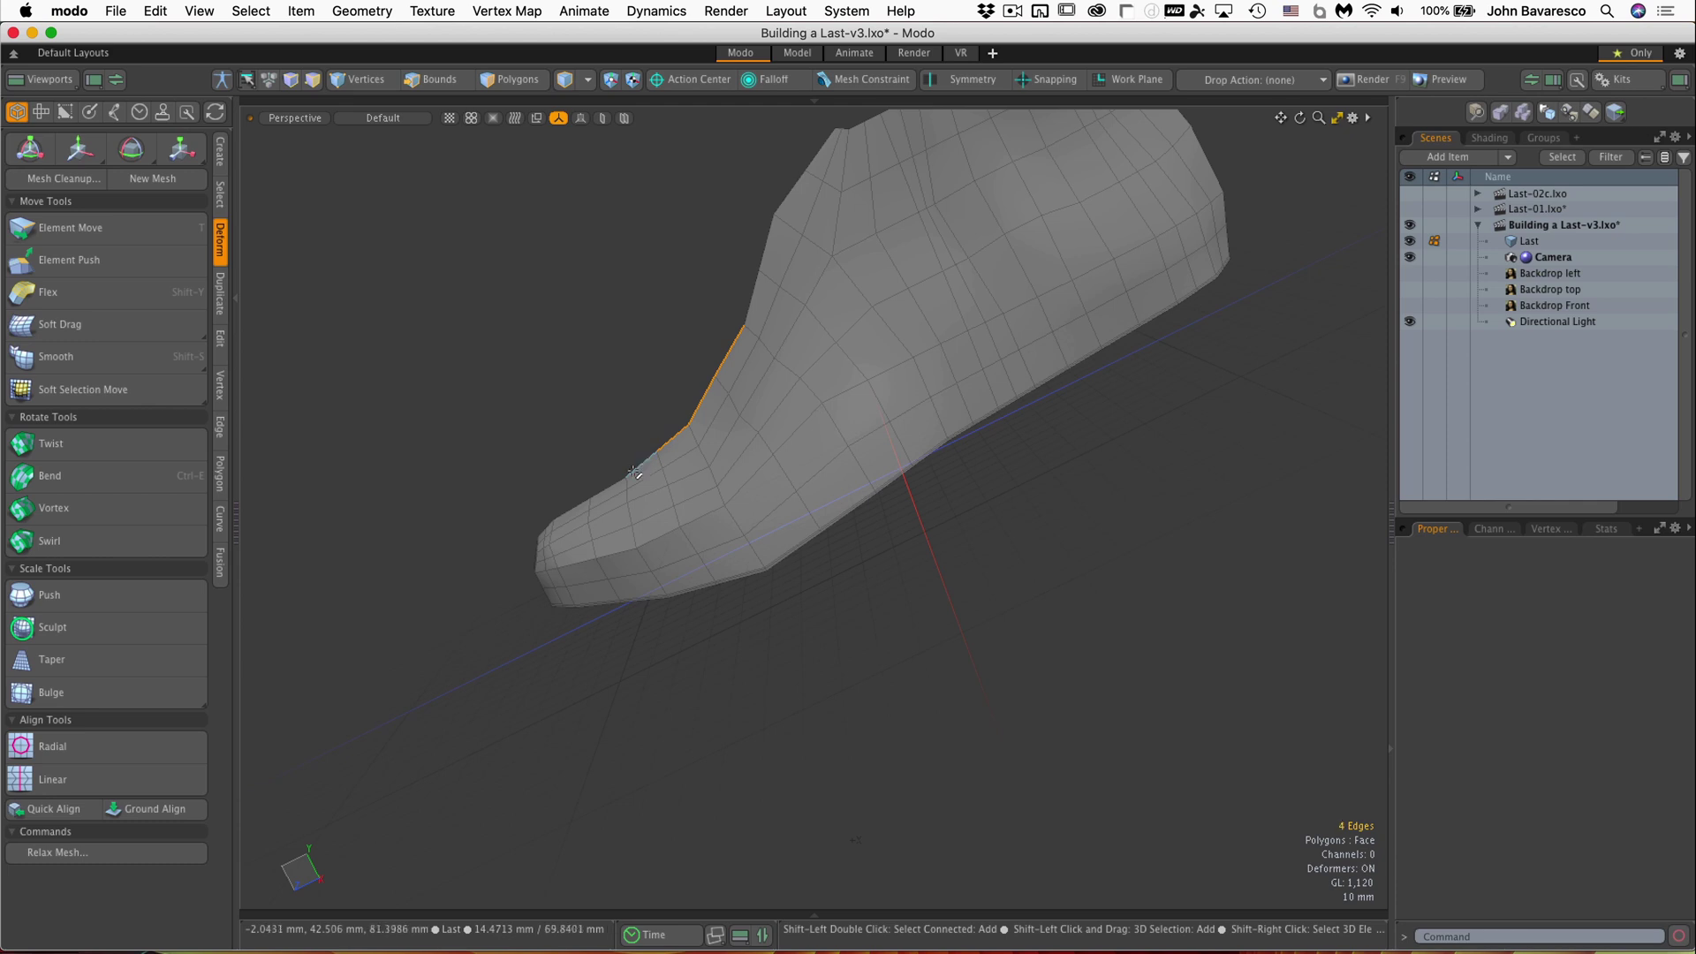
pyautogui.keyDown('shift'); pyautogui.click(616, 485); pyautogui.keyUp('shift')
# Push the selected edges inward with the Push tool to form a groove along the top of the forefoot
pyautogui.keyDown('alt'); pyautogui.moveTo(781, 311); pyautogui.dragTo(642, 483); pyautogui.keyUp('alt')
pyautogui.click(115, 593)
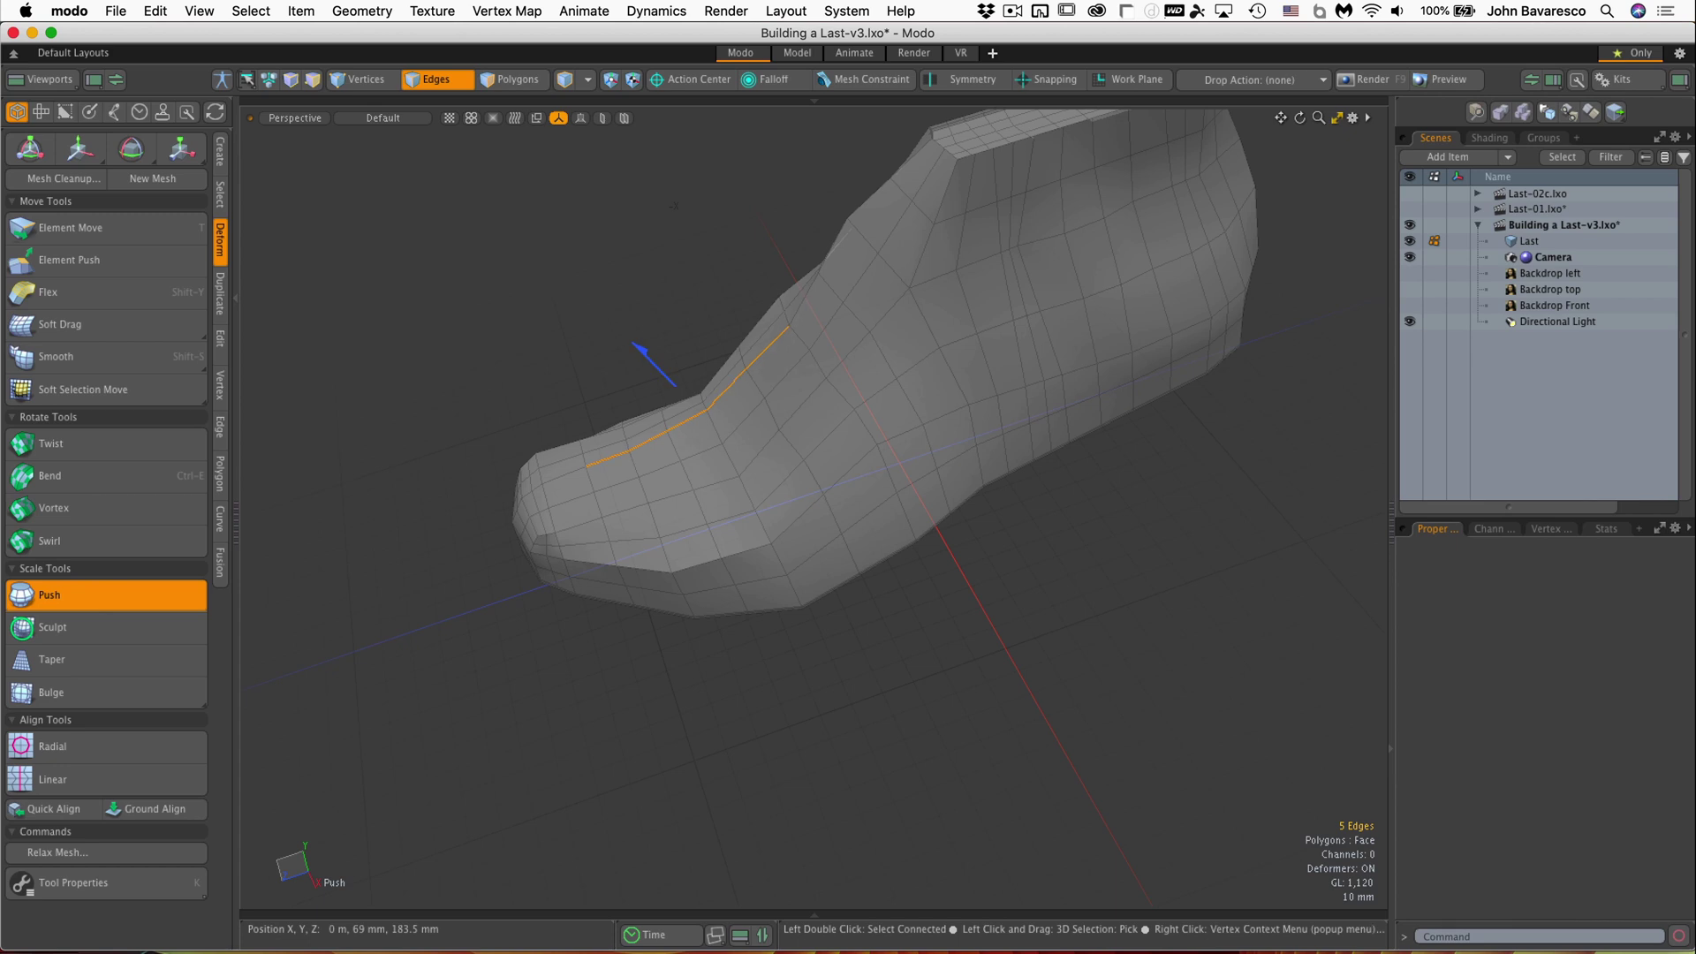
pyautogui.moveTo(640, 350)
pyautogui.mouseDown()
pyautogui.moveTo(615, 326)
pyautogui.moveTo(651, 361)
pyautogui.mouseUp()
pyautogui.keyDown('ctrl'); pyautogui.keyDown('alt'); pyautogui.moveTo(658, 441); pyautogui.dragTo(704, 257); pyautogui.keyUp('alt'); pyautogui.keyUp('ctrl')
pyautogui.moveTo(690, 343); pyautogui.dragTo(671, 475)
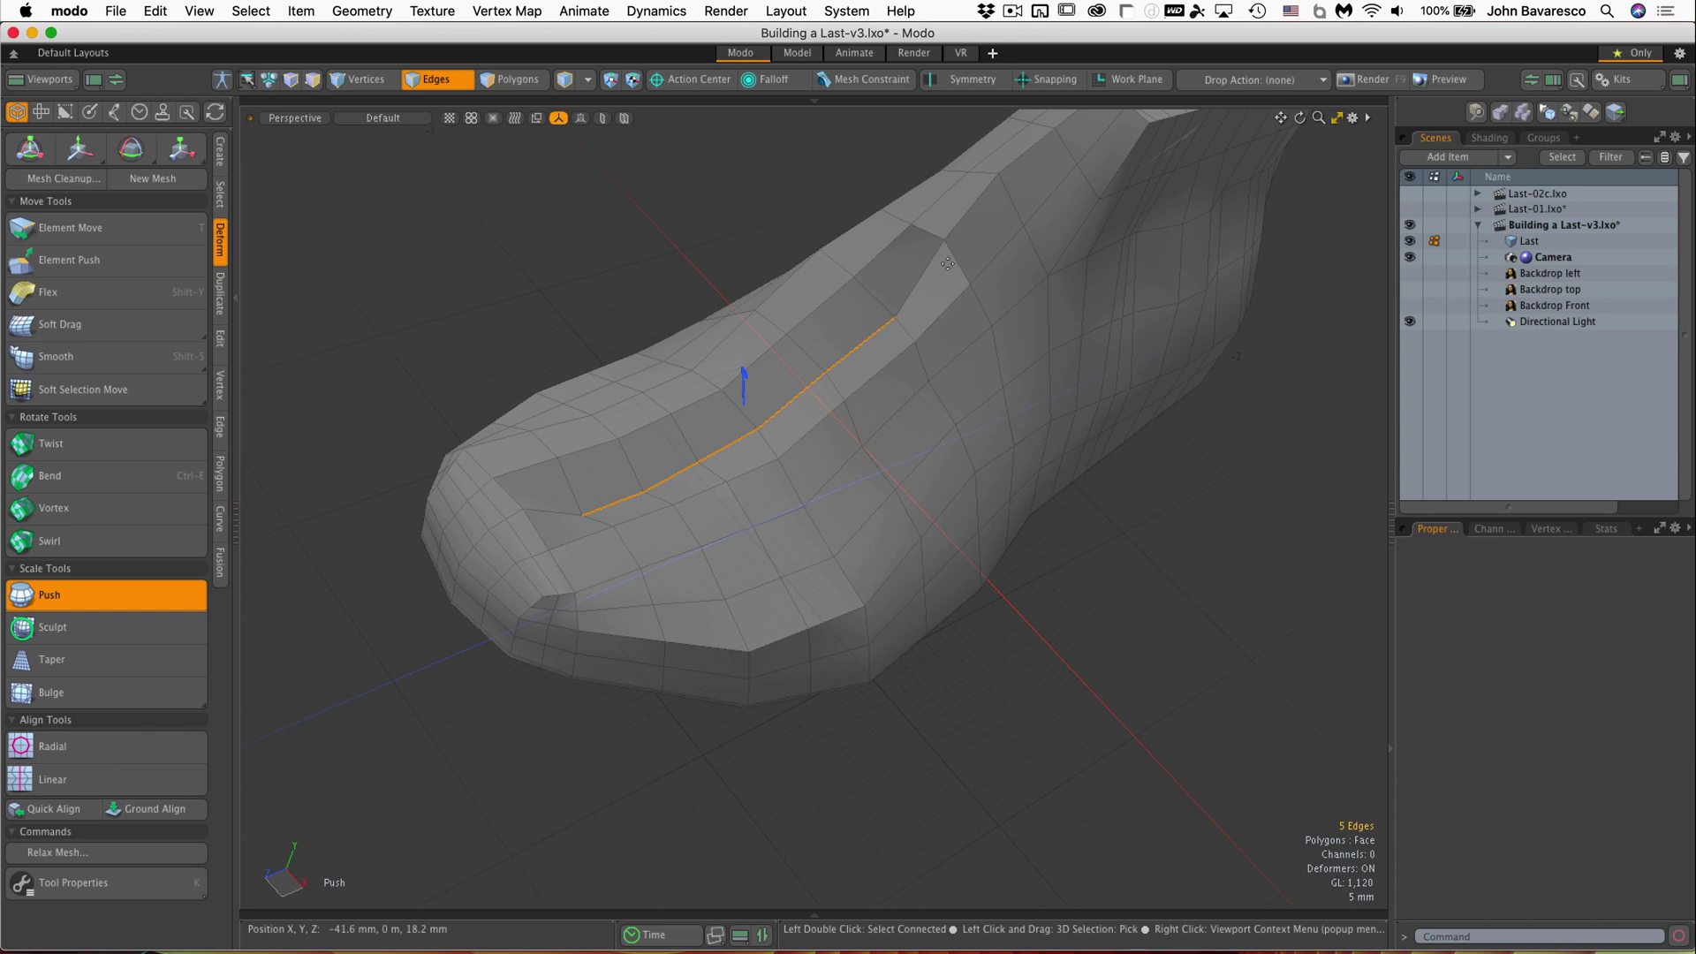
pyautogui.keyDown('alt'); pyautogui.moveTo(947, 264); pyautogui.dragTo(697, 284); pyautogui.keyUp('alt')
pyautogui.press('space')
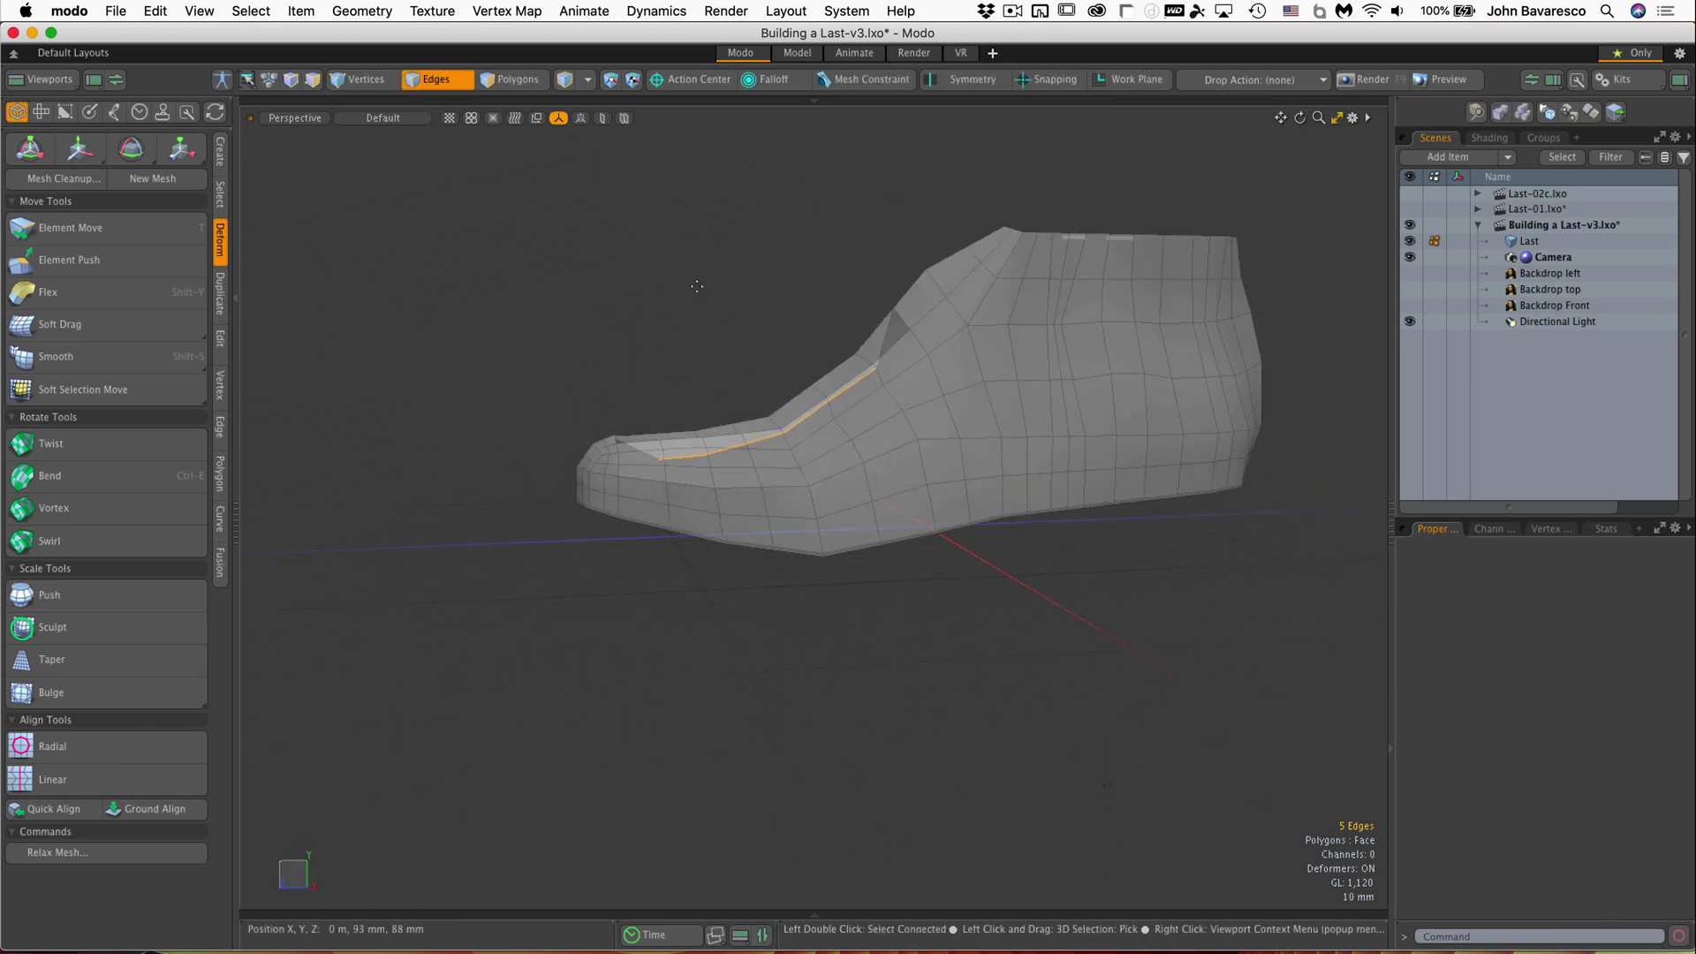
pyautogui.keyDown('alt'); pyautogui.moveTo(782, 320); pyautogui.dragTo(787, 385); pyautogui.keyUp('alt')
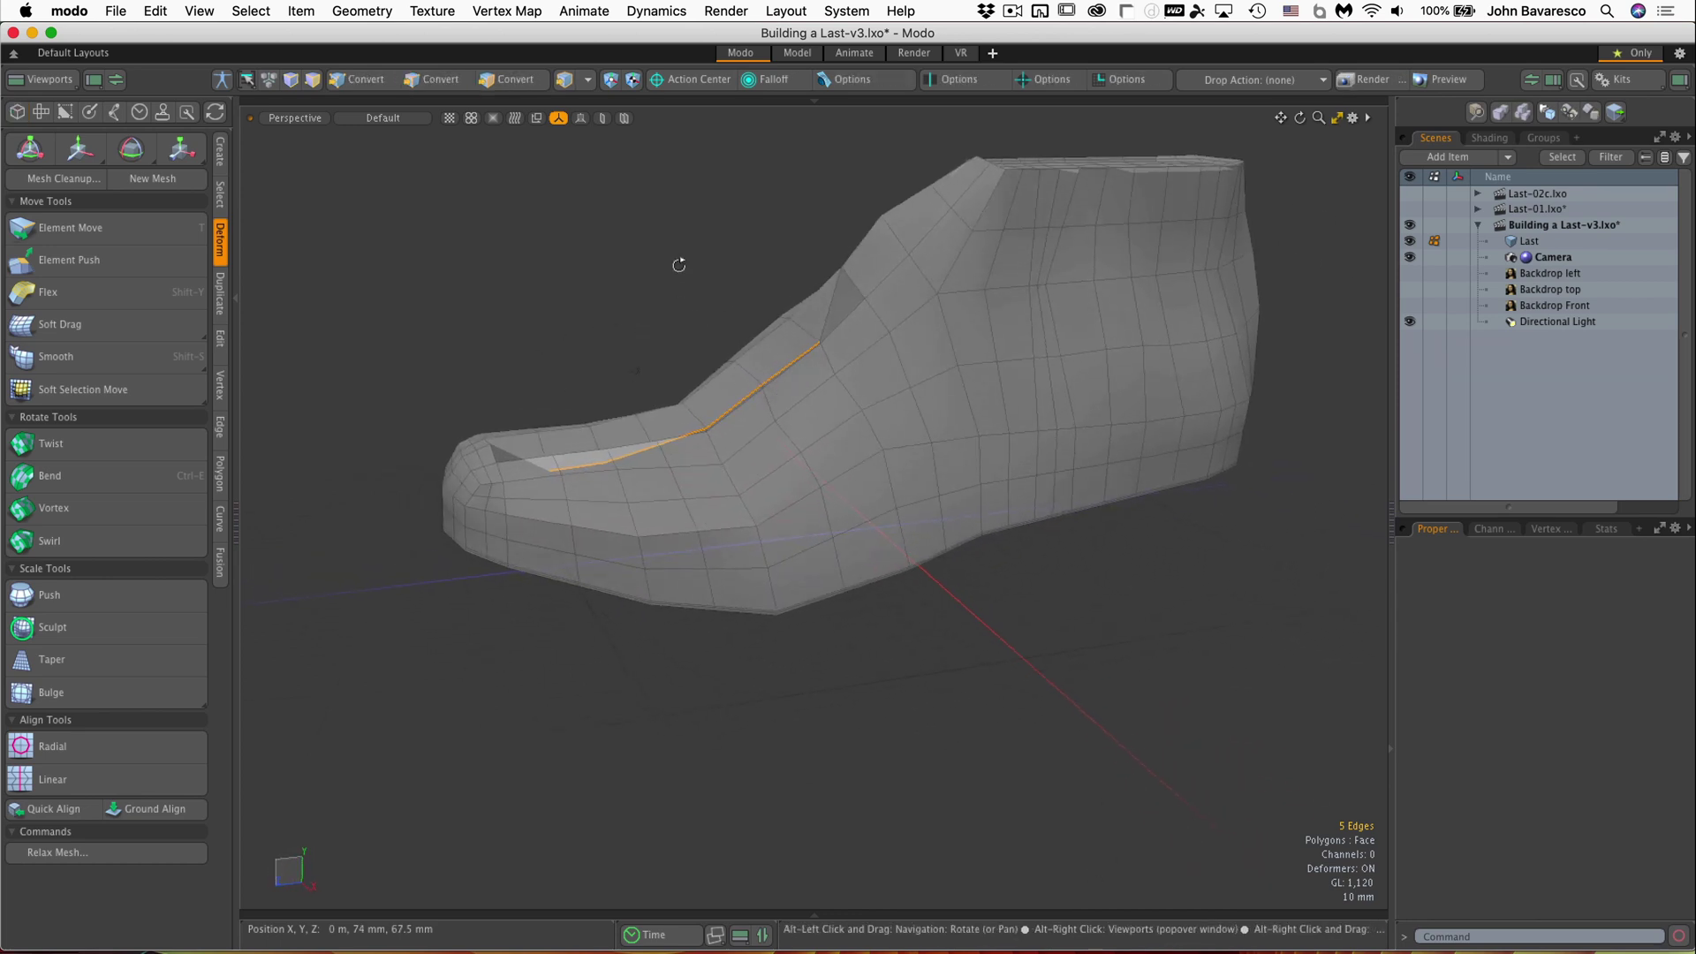